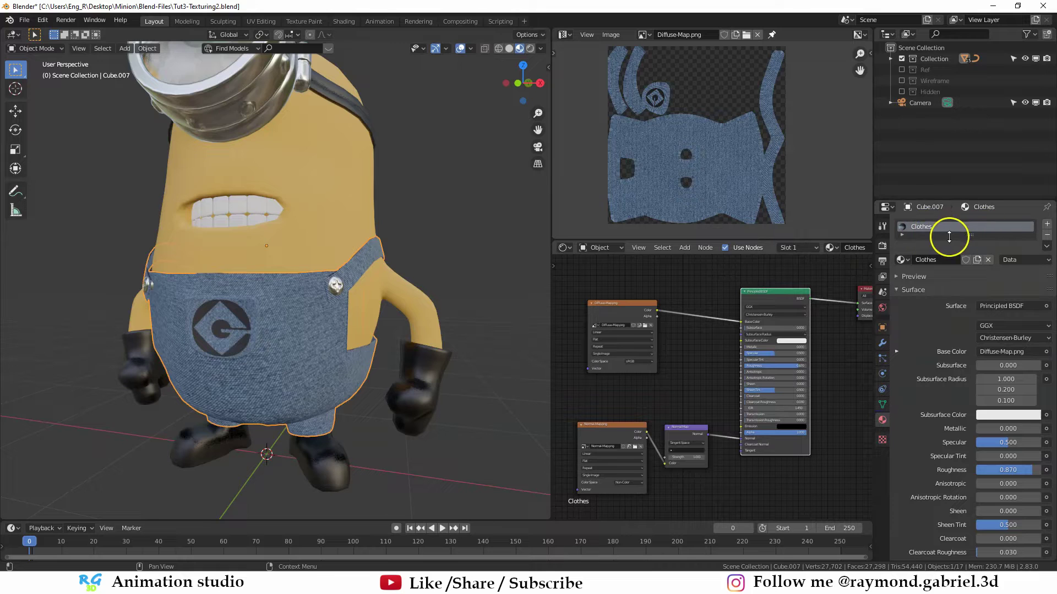
Step: Show the overalls' mesh data properties and close the image and node editor areas to enlarge the 3D viewport
left_click(882, 405)
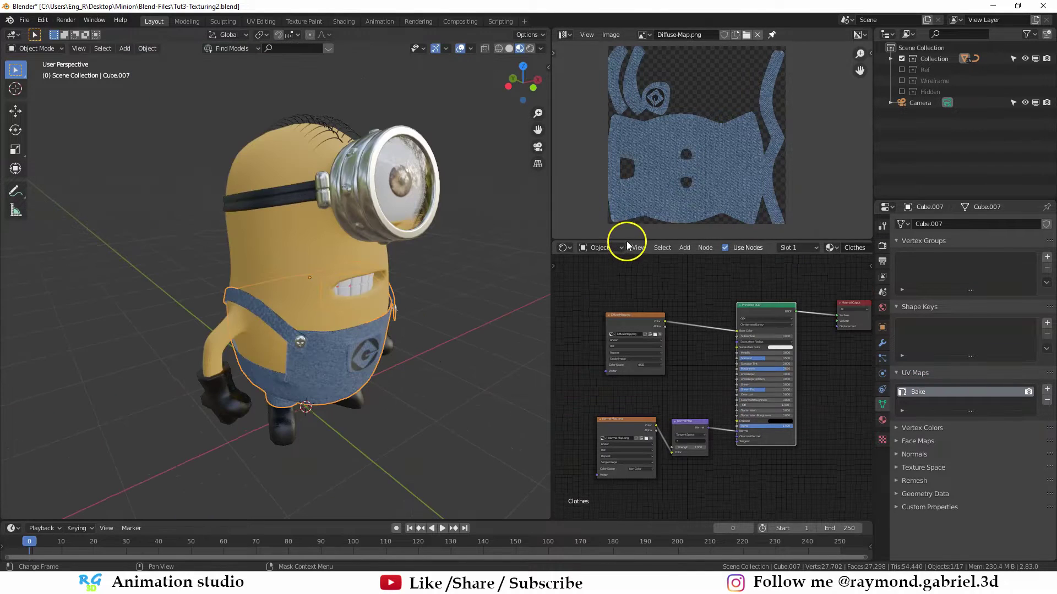
right_click(626, 241)
left_click(578, 238)
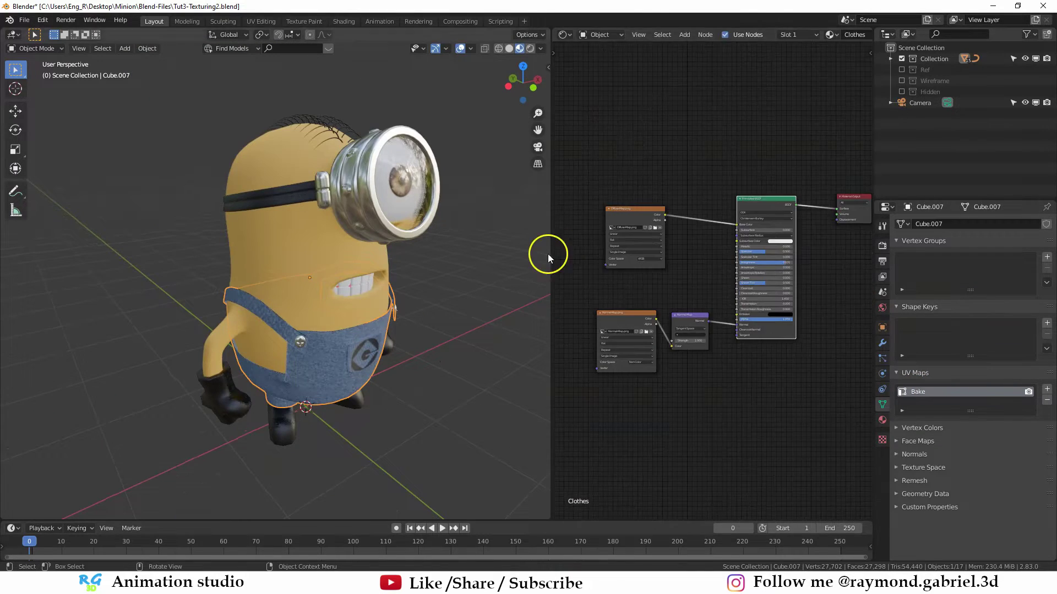
Step: Add an armature at the scene origin between the minion's feet
middle_click_drag(517, 366, 464, 339)
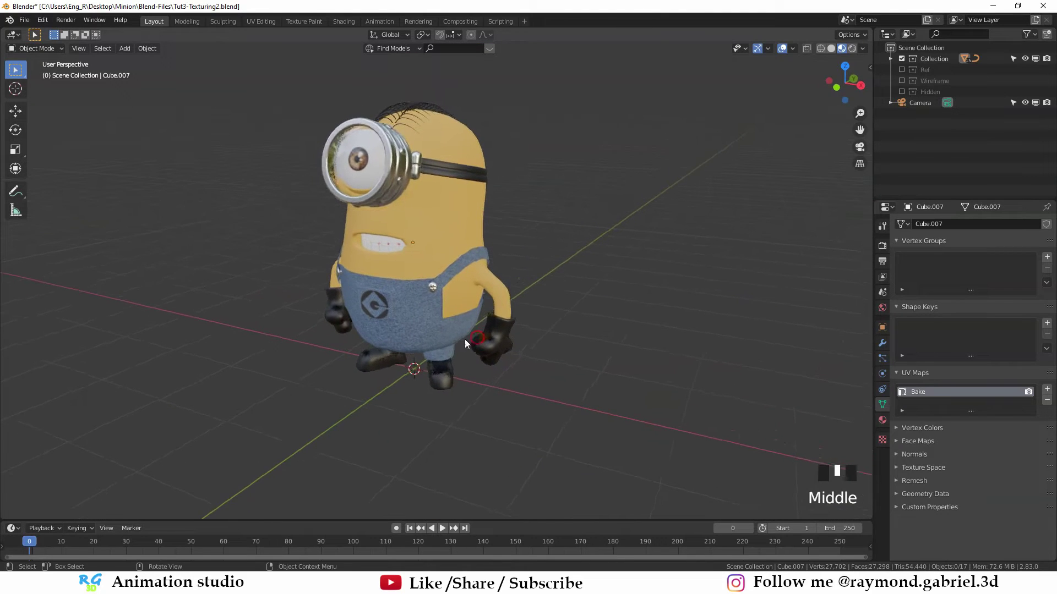
scroll(490, 381, "up", 1)
scroll(432, 366, "down", 1)
scroll(656, 419, "down", 1)
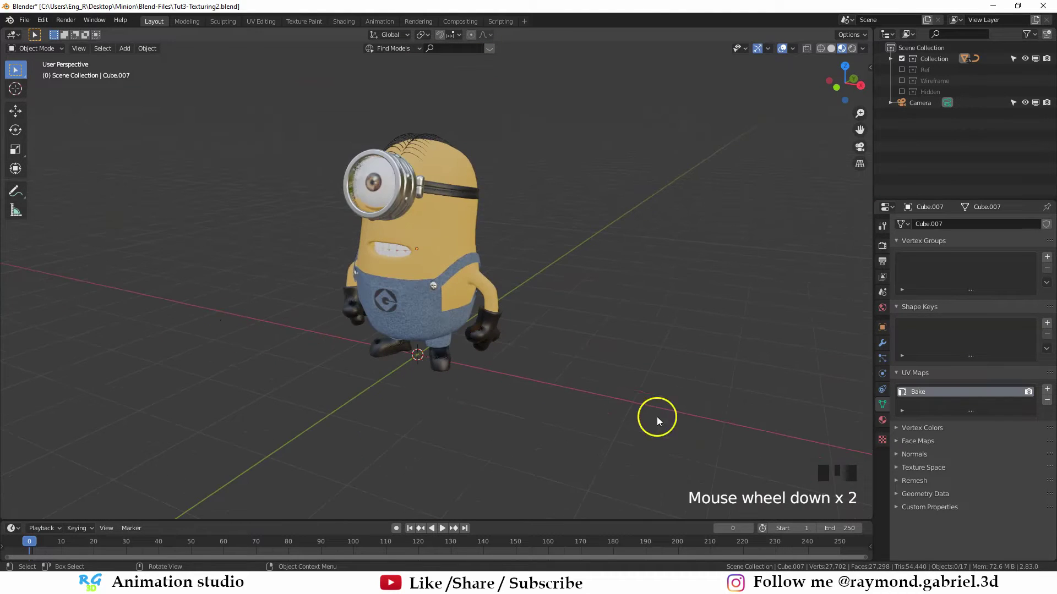
middle_click_drag(655, 420, 586, 425)
scroll(507, 398, "up", 1)
middle_click_drag(507, 399, 347, 344)
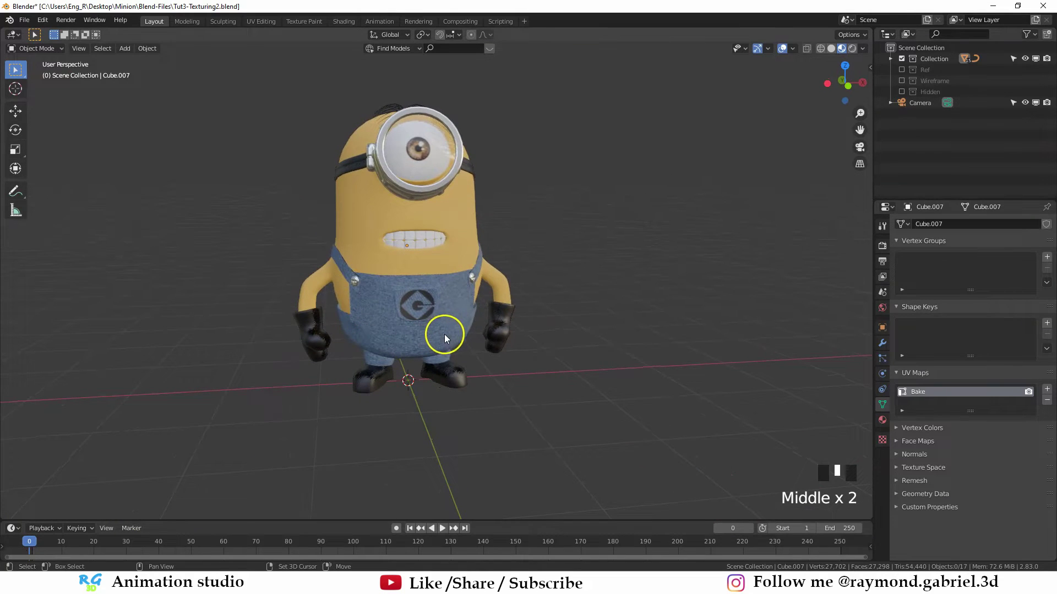
key("shift+a")
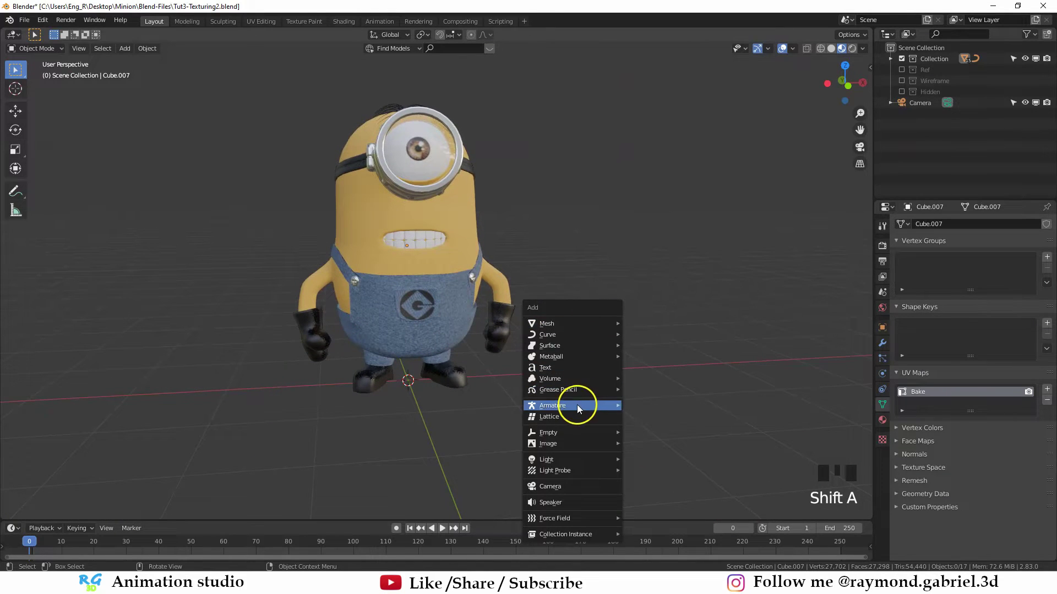
mouse_move(578, 409)
left_click(653, 407)
Step: In wireframe front view, raise the armature about 0.44 m along Z so the bone's base sits at the bottom of the torso
key("z")
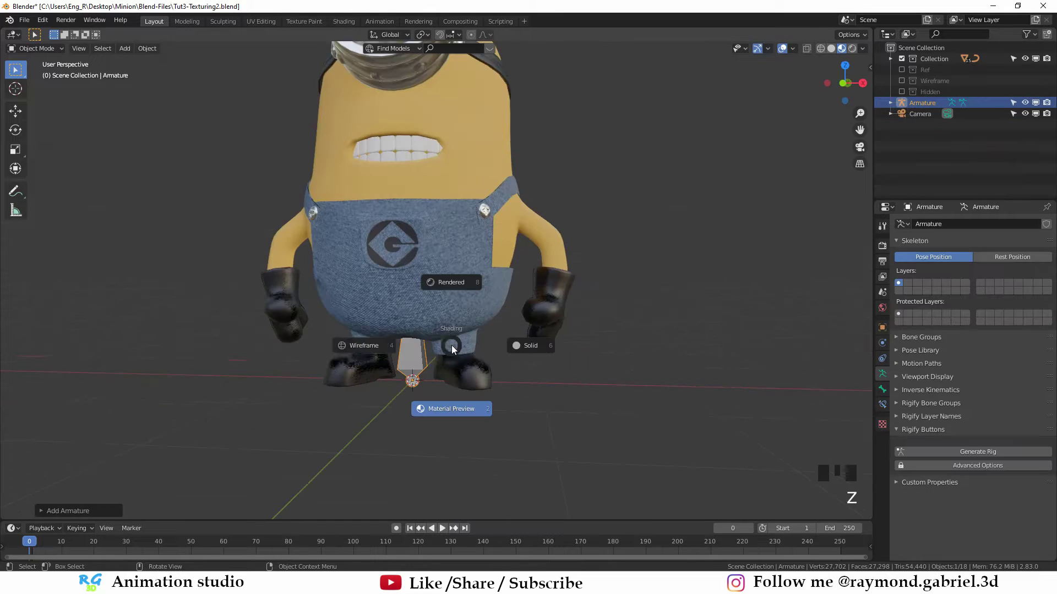
left_click(408, 349)
middle_click_drag(408, 349, 490, 315, "alt")
scroll(380, 324, "up", 2)
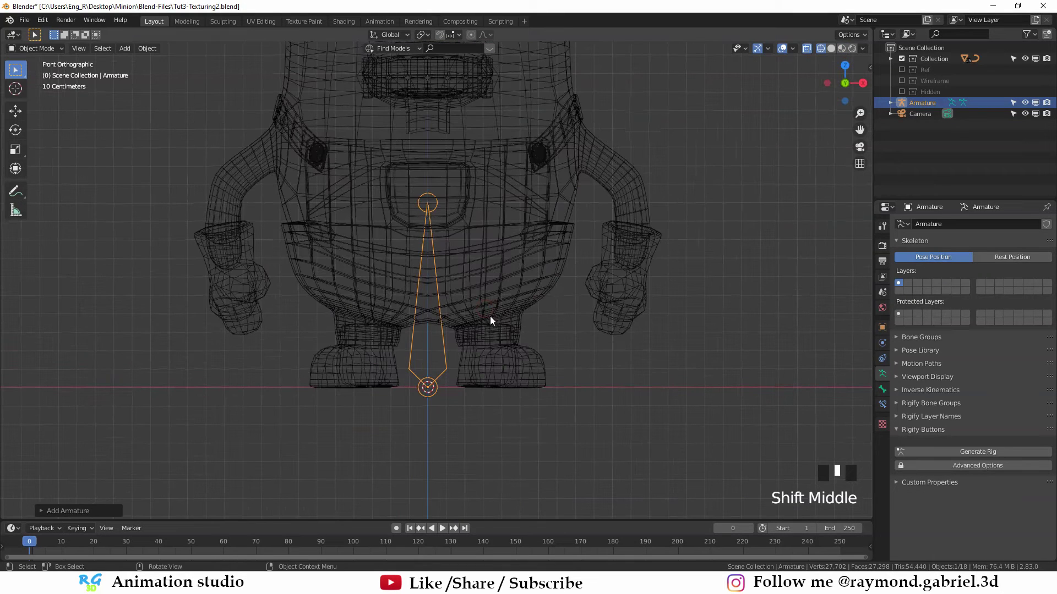
scroll(494, 323, "down", 1)
key("g")
key("z")
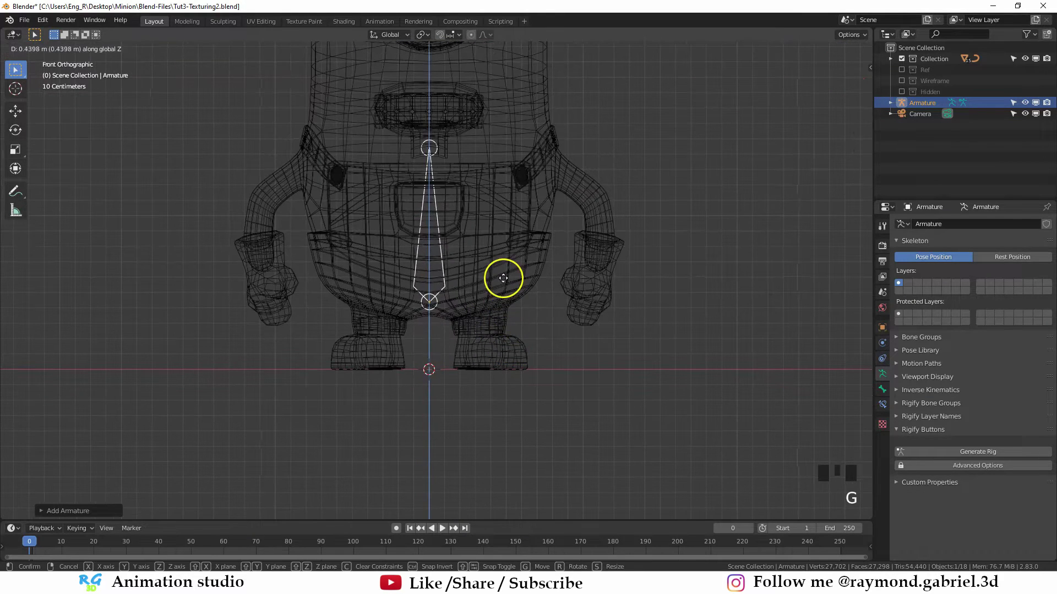
left_click(503, 279)
middle_click_drag(502, 278, 507, 288, "shift")
Step: Return to Material Preview shading and set the armature's viewport display to In Front
key("z")
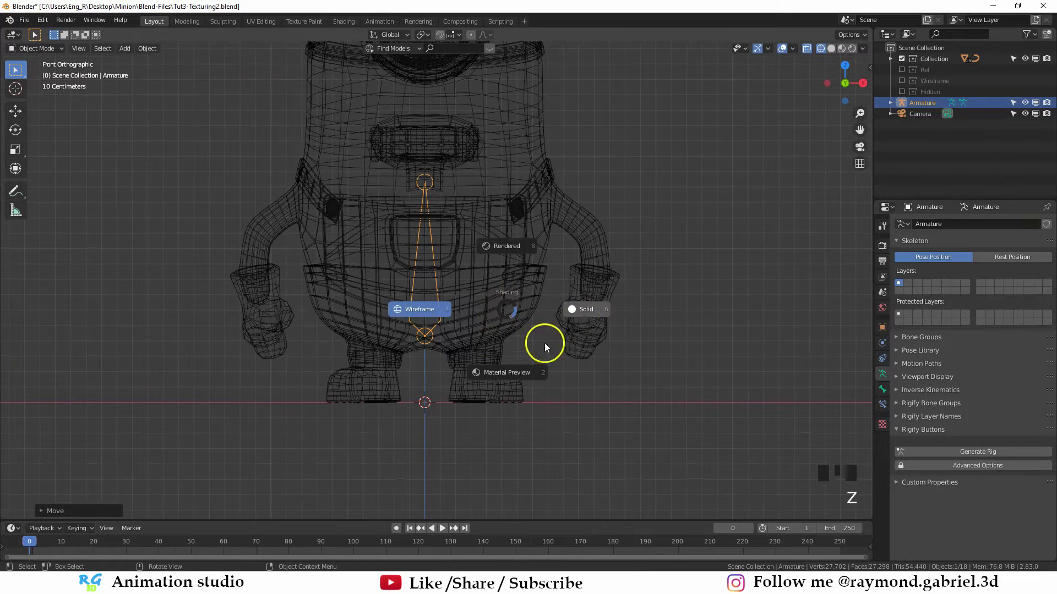
left_click(514, 370)
mouse_move(514, 371)
middle_mouse_down()
mouse_move(472, 342)
mouse_move(540, 314)
mouse_move(468, 307)
mouse_move(489, 312)
mouse_move(472, 330)
middle_mouse_up()
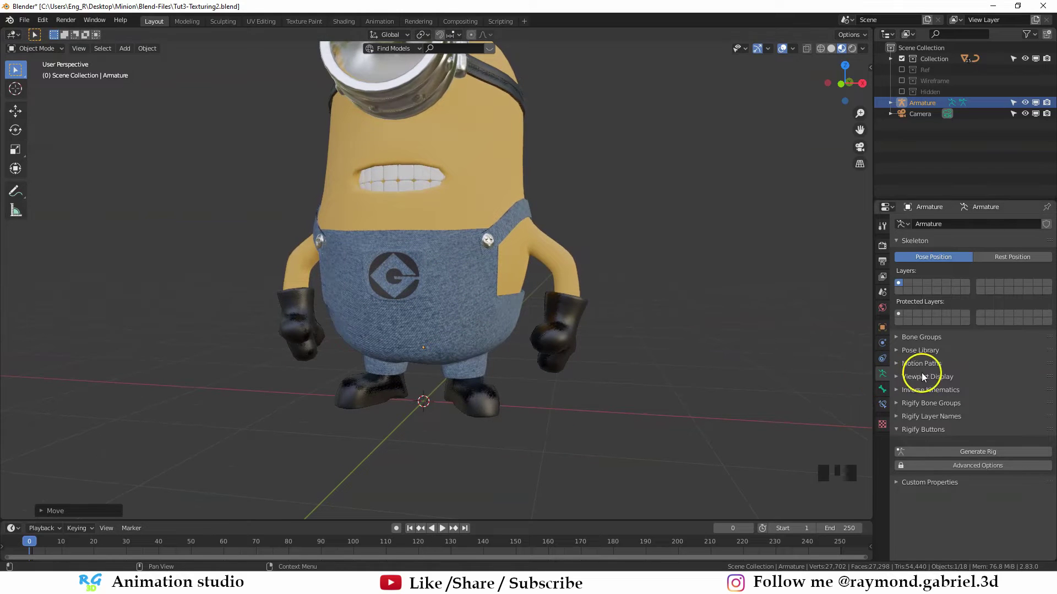
left_click(909, 376)
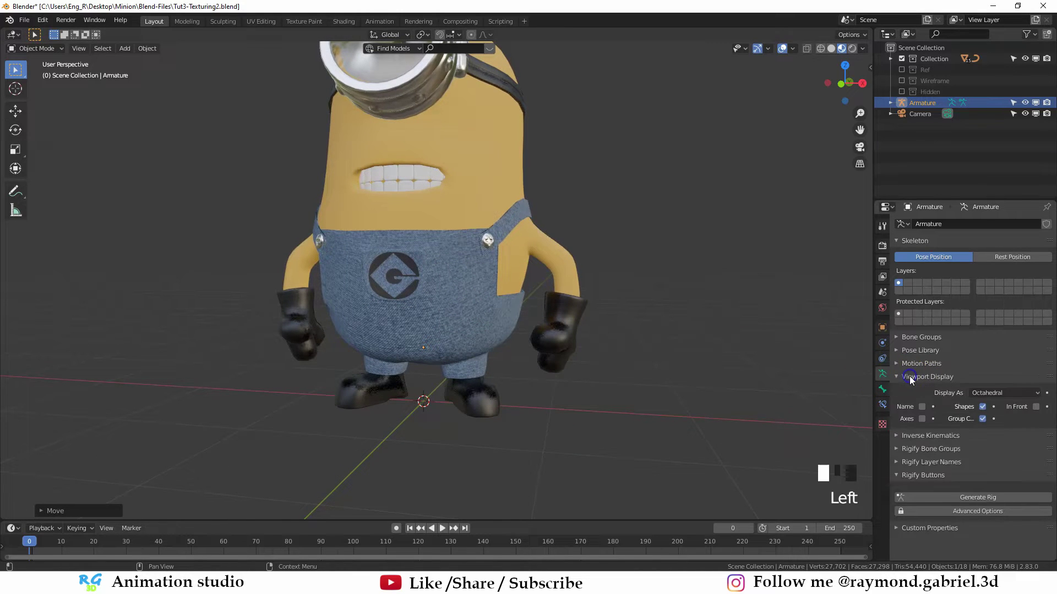
left_click(1036, 406)
Step: In Edit Mode, extrude a second bone from the first bone's tip straight up along Z to the goggle's centre
middle_click_drag(529, 380, 478, 299)
double_click(426, 264)
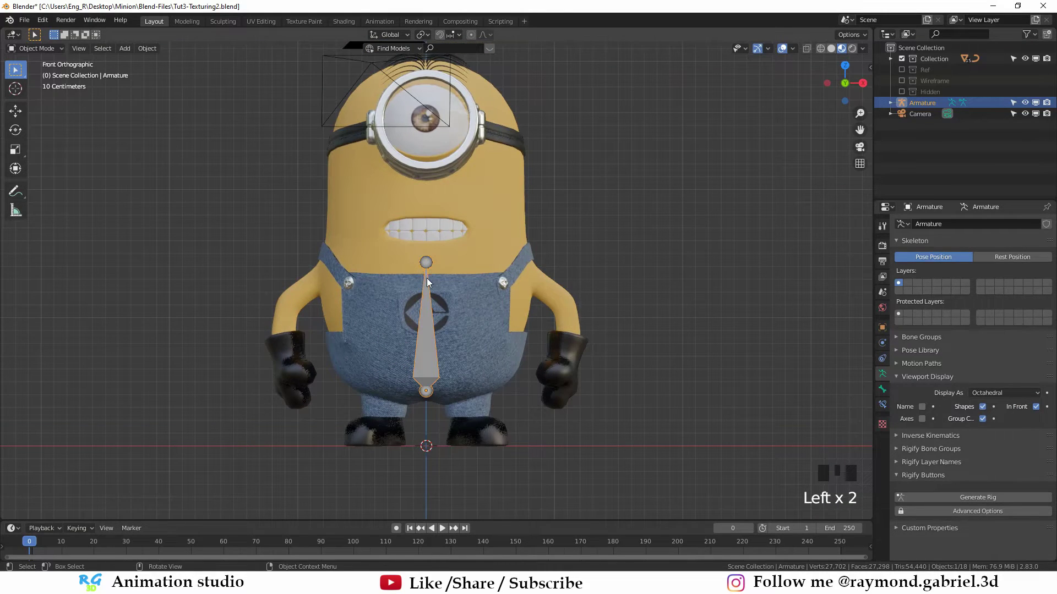
key("Tab")
left_click(428, 263)
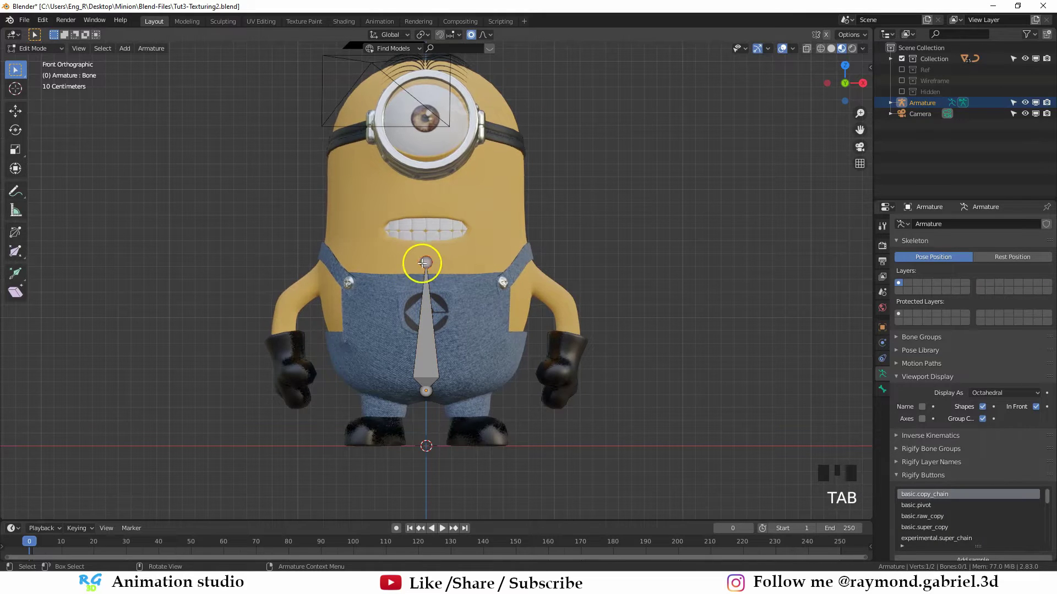
middle_click_drag(426, 261, 449, 319, "shift")
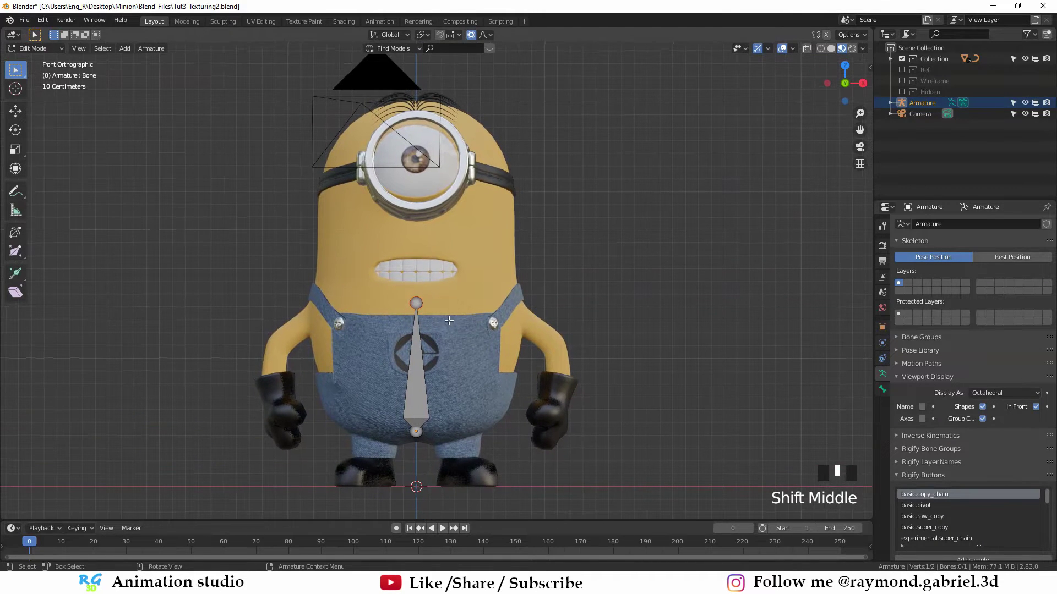
key("e")
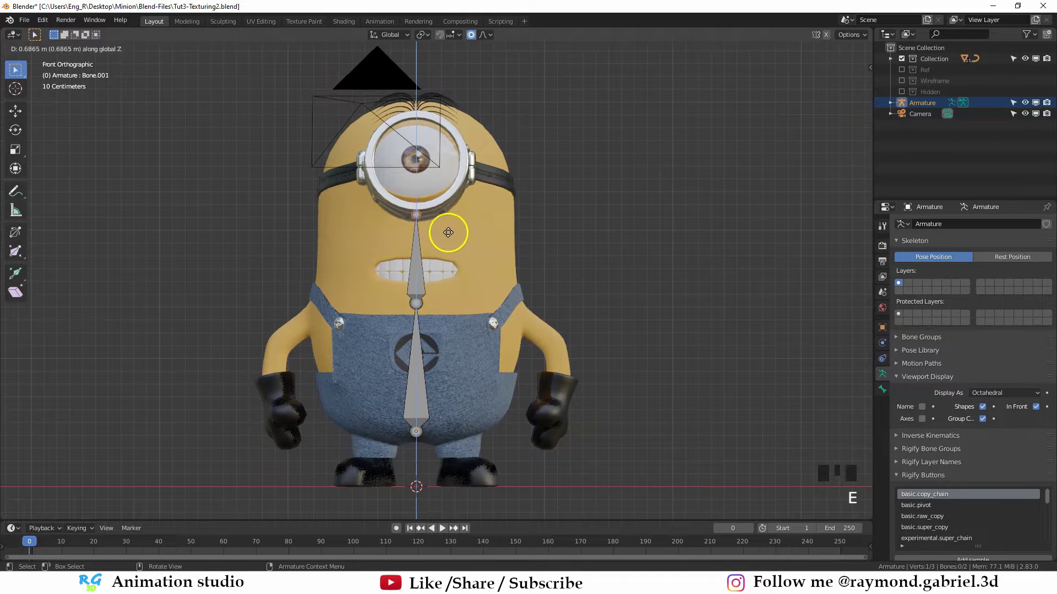
left_click(440, 163)
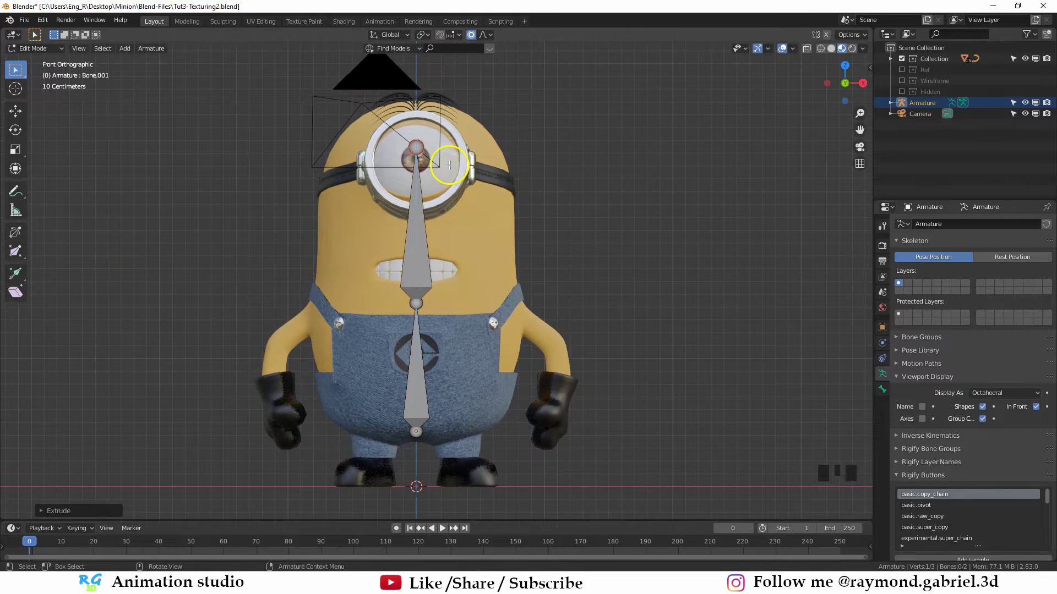
Step: Place the 3D cursor on the body's side under the minion's left overall strap and add a new bone there
scroll(464, 299, "up", 3)
middle_click_drag(495, 323, 463, 318)
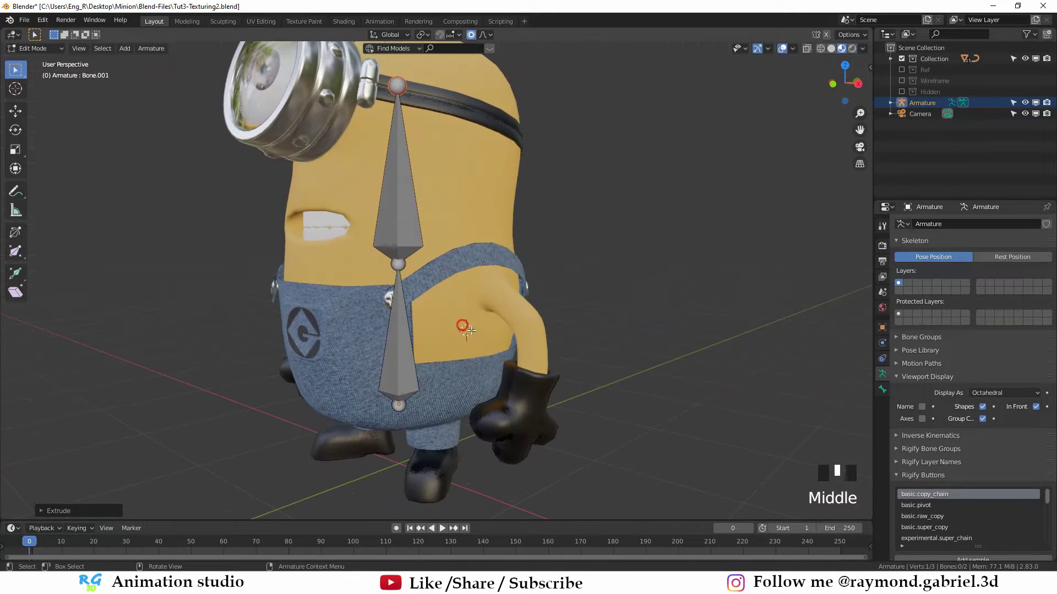
right_click(482, 330, "shift")
middle_click_drag(308, 387, 398, 356)
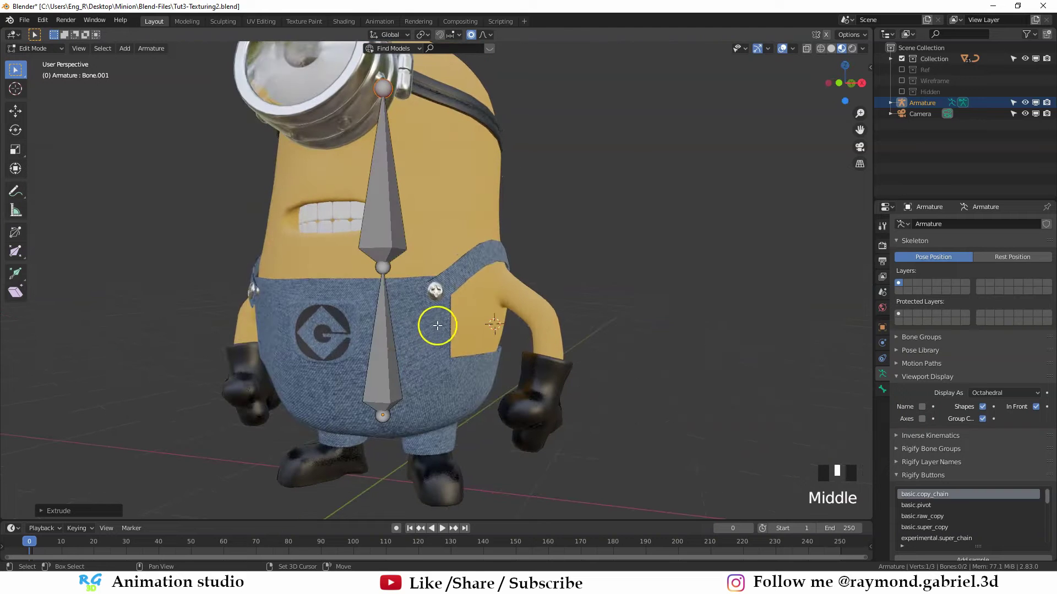
key("shift+a")
left_click(492, 283)
middle_click_drag(491, 284, 517, 274)
mouse_move(597, 311)
middle_mouse_down("shift")
mouse_move(579, 322)
mouse_move(560, 297)
mouse_move(585, 295)
mouse_move(479, 293)
mouse_move(608, 295)
middle_mouse_up("shift")
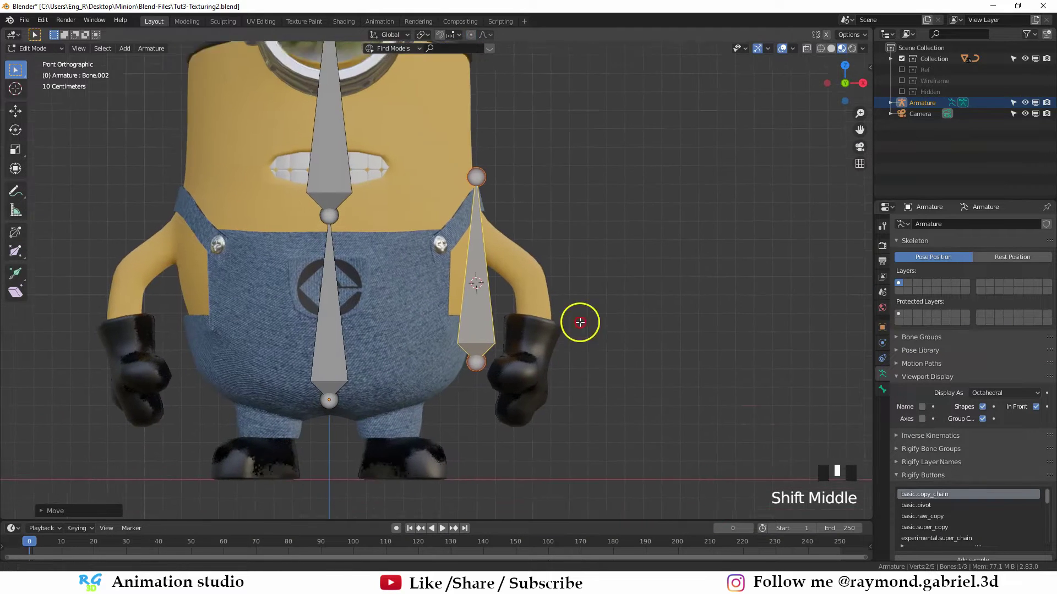
Step: Scale the new bone down and position it as a tilted shoulder bone, with its tip at the start of the left arm
key("s")
left_click(519, 276)
key("g")
left_click(512, 285)
key("g")
left_click(479, 293)
key("g")
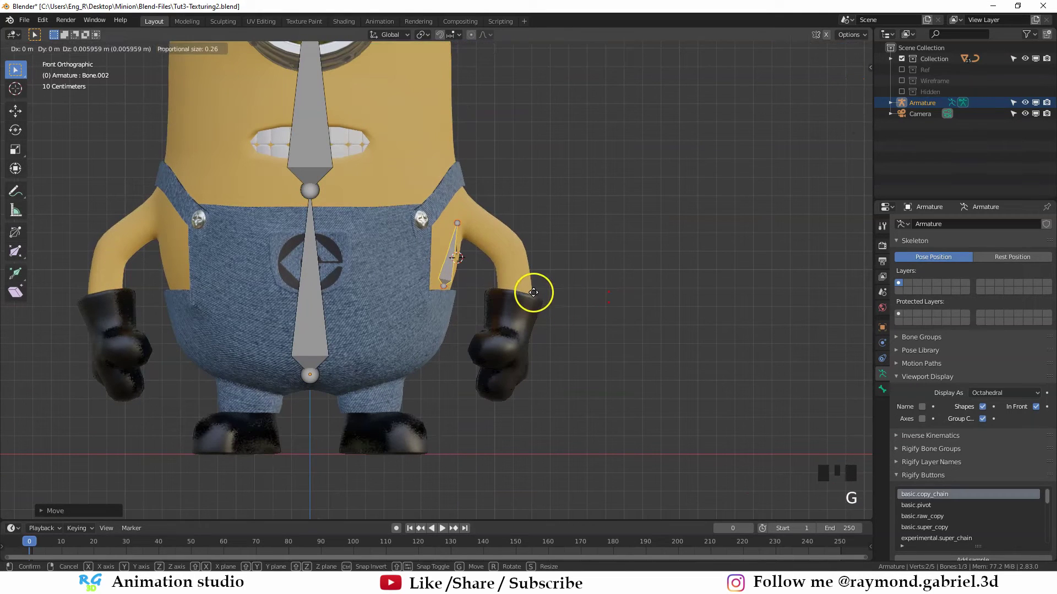
left_click(533, 292)
left_click(474, 253)
key("g")
left_click(479, 252)
Step: Extrude the upper arm bone from the shoulder tip to the elbow and shift its end about 0.06 m along Y into the arm
middle_click_drag(489, 289, 516, 274, "shift")
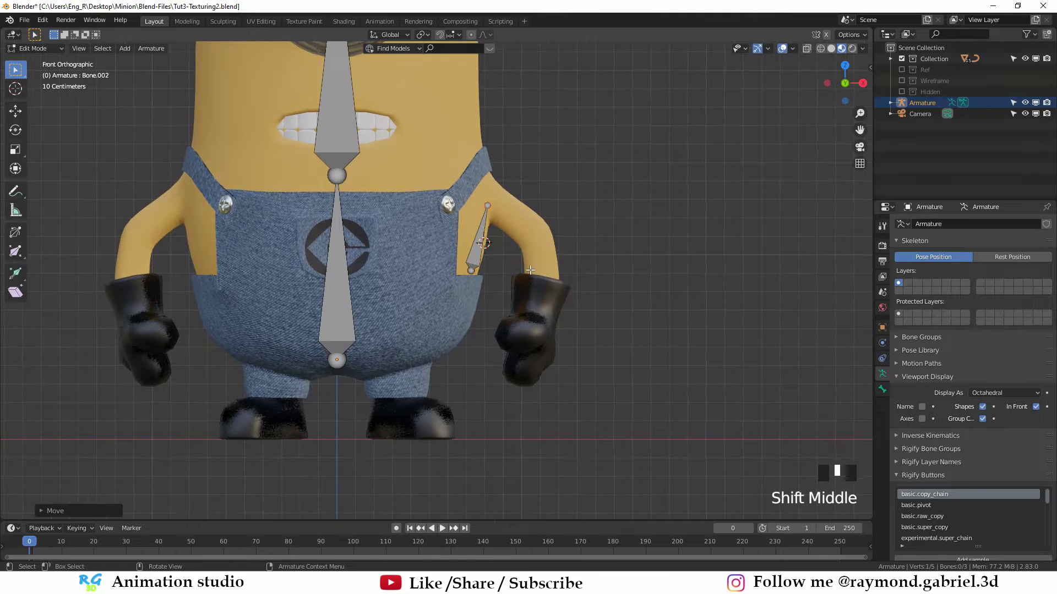
key("e")
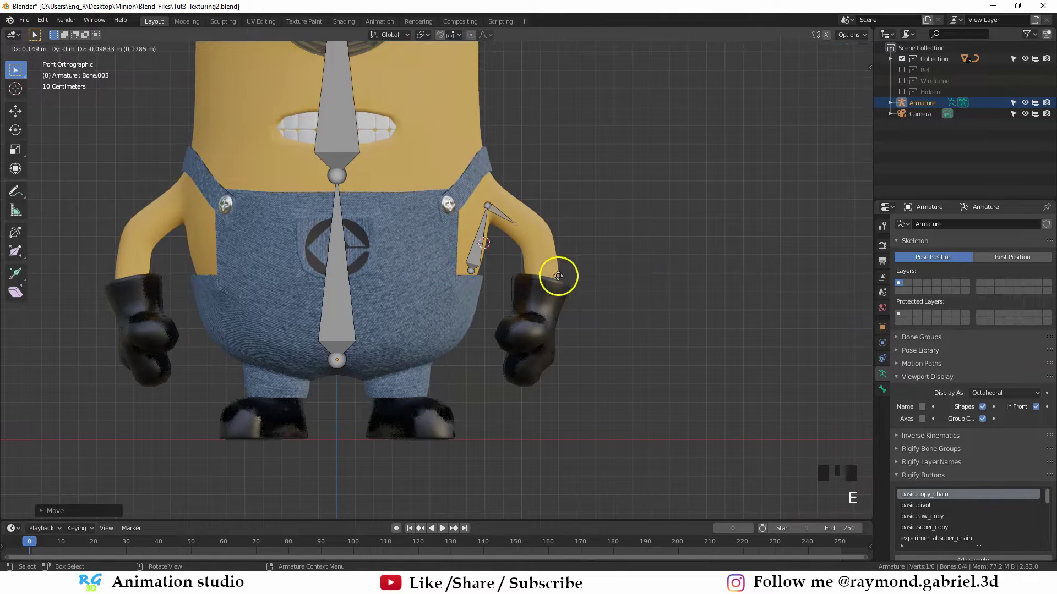
left_click(578, 289)
key("g")
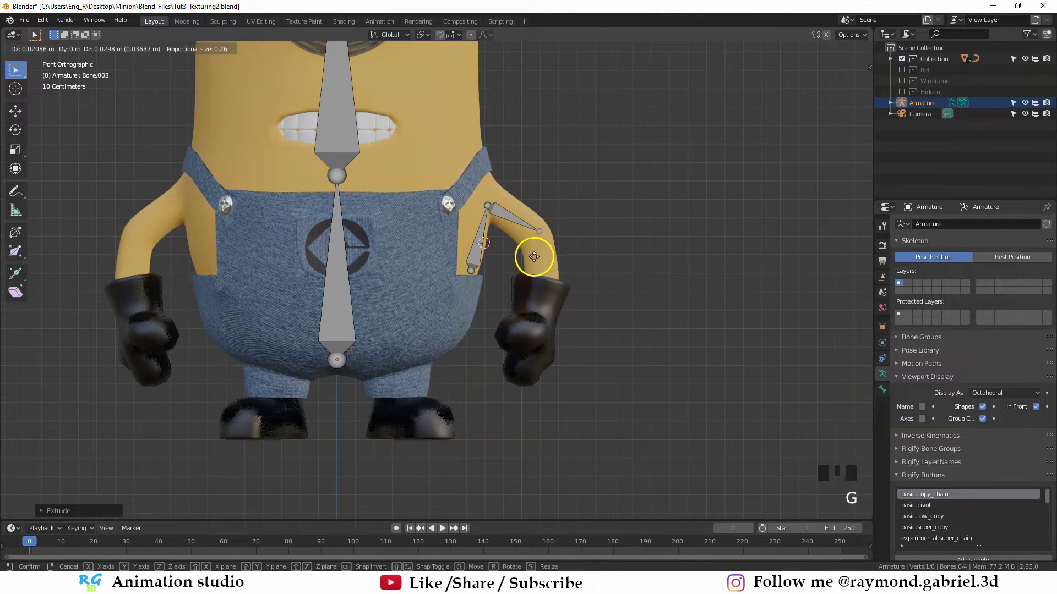
left_click(533, 258)
middle_click_drag(533, 257, 466, 311)
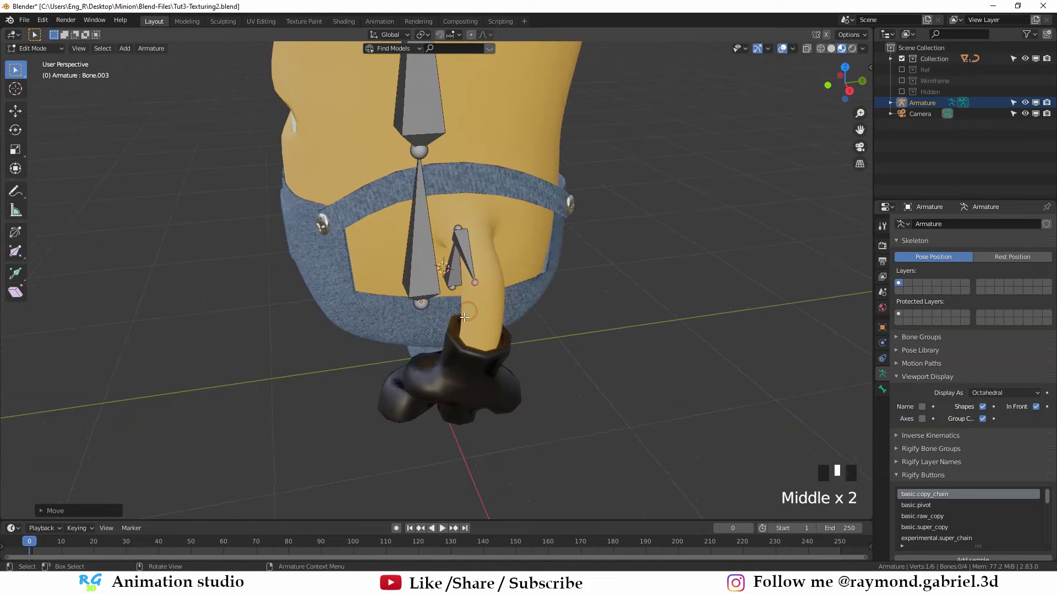
key("g")
left_click(477, 319)
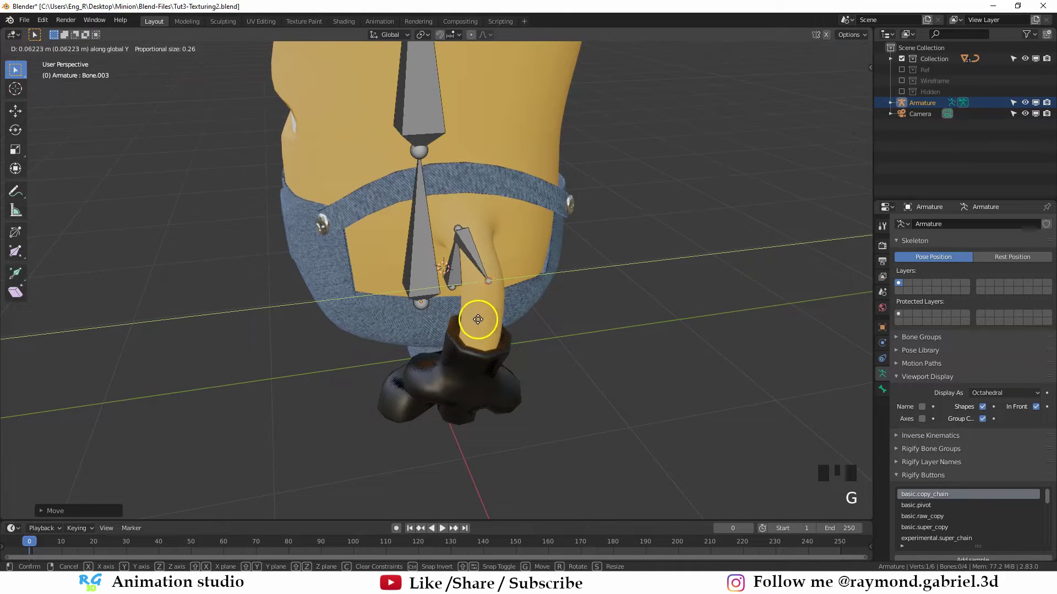
Step: In front view, extrude the forearm bone from the elbow down to the wrist at the glove's opening
middle_click_drag(478, 319, 435, 316)
key("KP_1")
key("e")
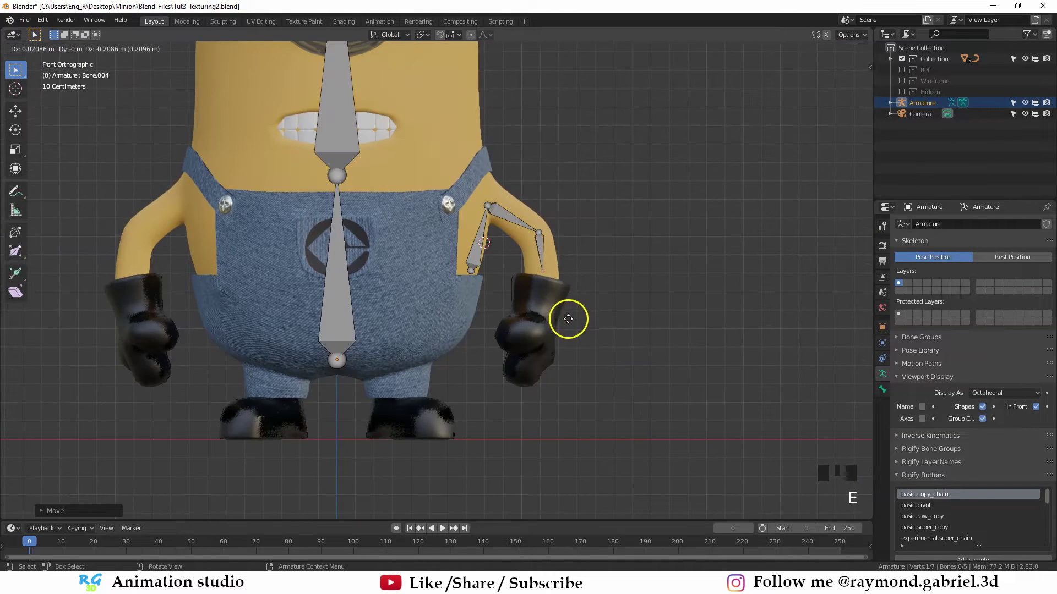
left_click(570, 324)
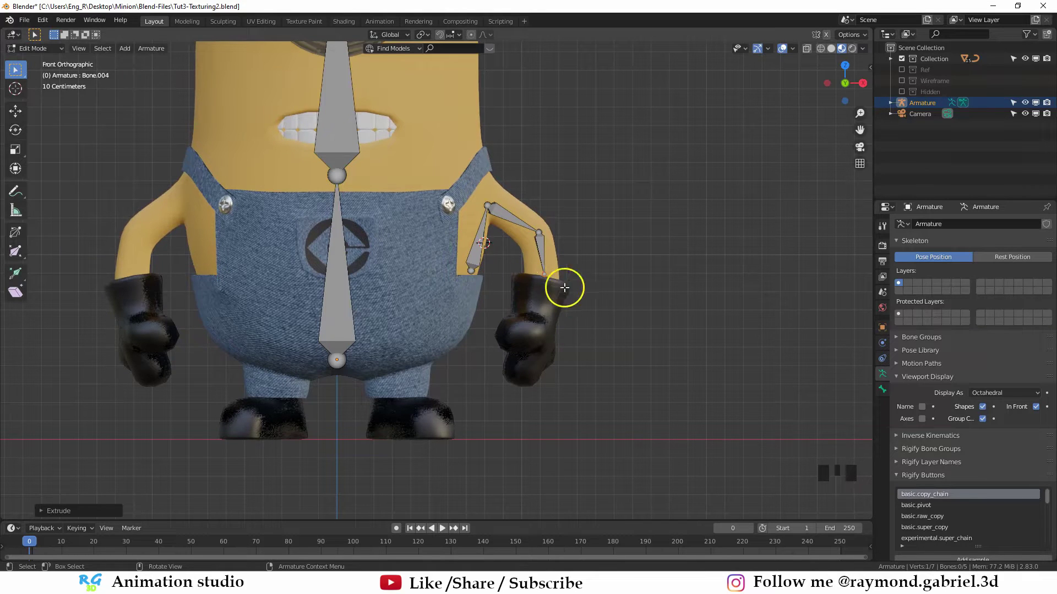
Step: Extrude a hand bone from the wrist down into the glove's fingers and adjust its tip's position from the side
key("e")
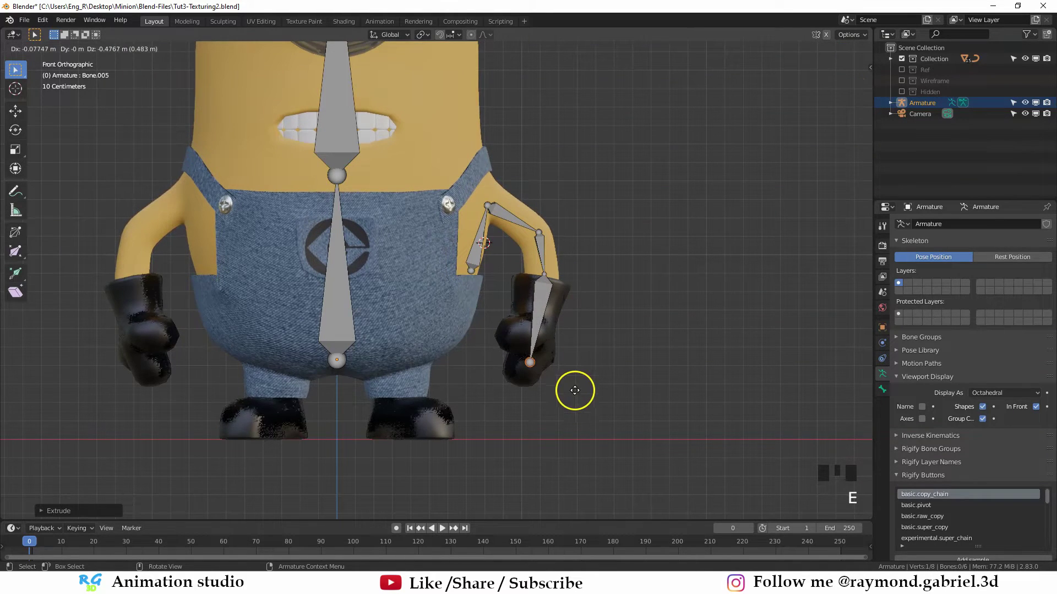
left_click(572, 389)
key("g")
middle_click_drag(572, 389, 447, 390)
left_click(442, 394)
Step: Move the joint between the shoulder bone and the upper arm bone slightly upward in front view
left_click(493, 292)
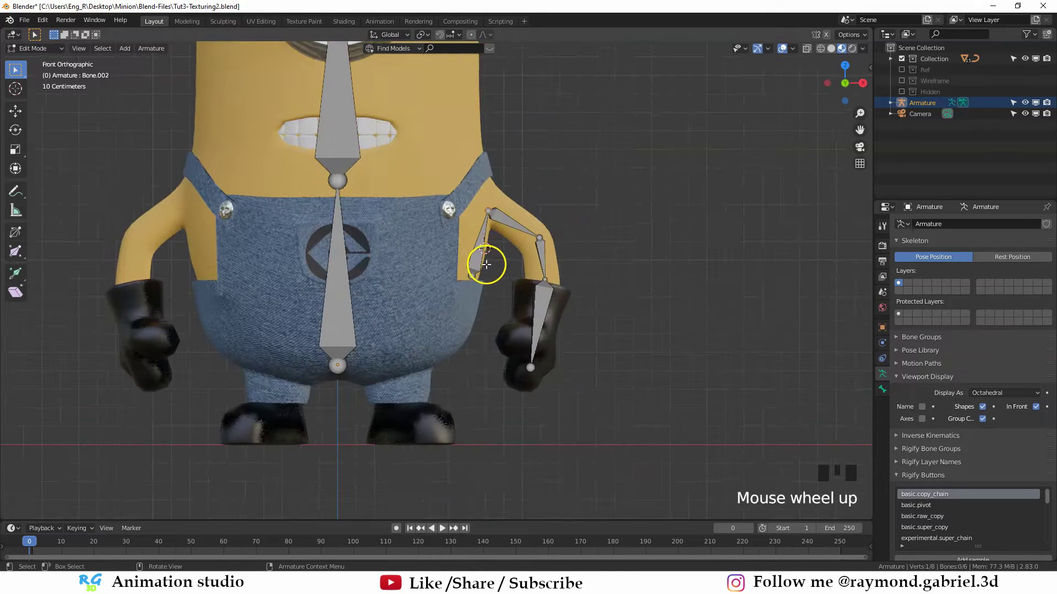
key("g")
left_click(486, 258)
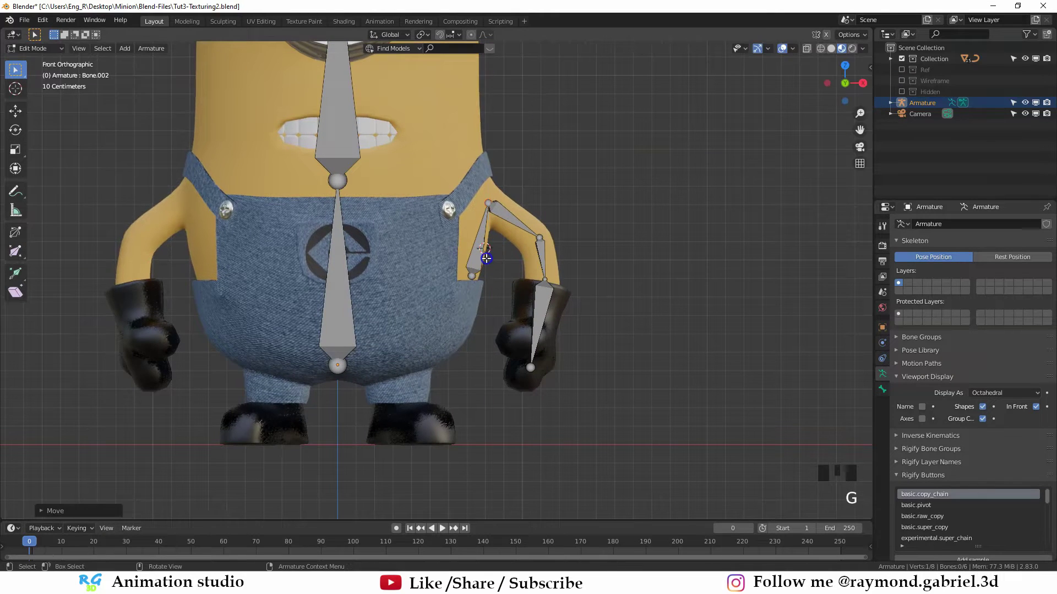
Step: Place the 3D cursor on the minion's left trouser leg, add a bone there and rotate it 180 degrees
middle_click_drag(486, 258, 407, 345)
right_click(411, 333, "shift")
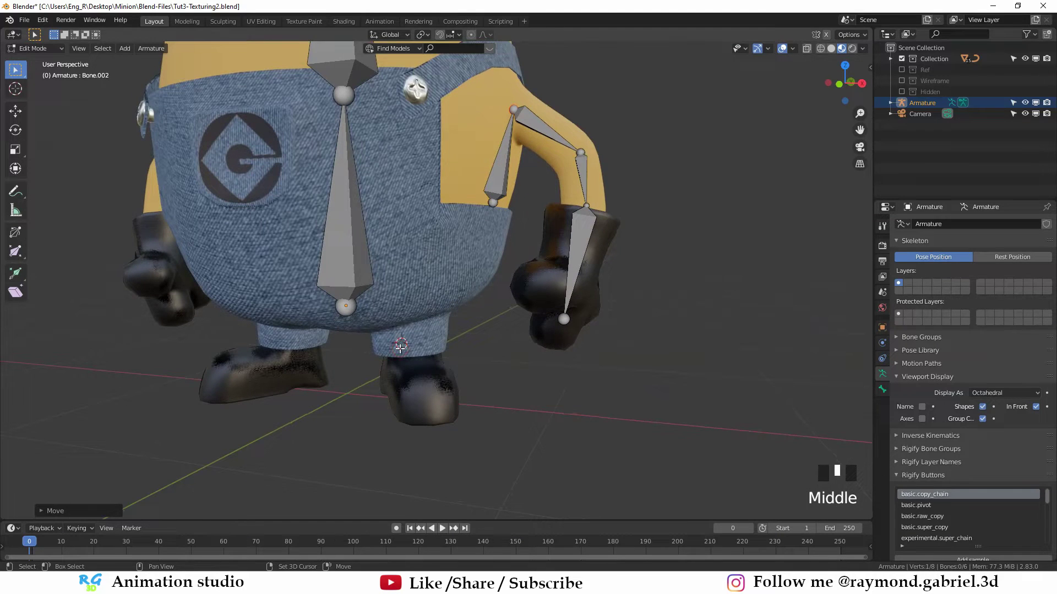
key("shift+a")
left_click(405, 302)
type("r")
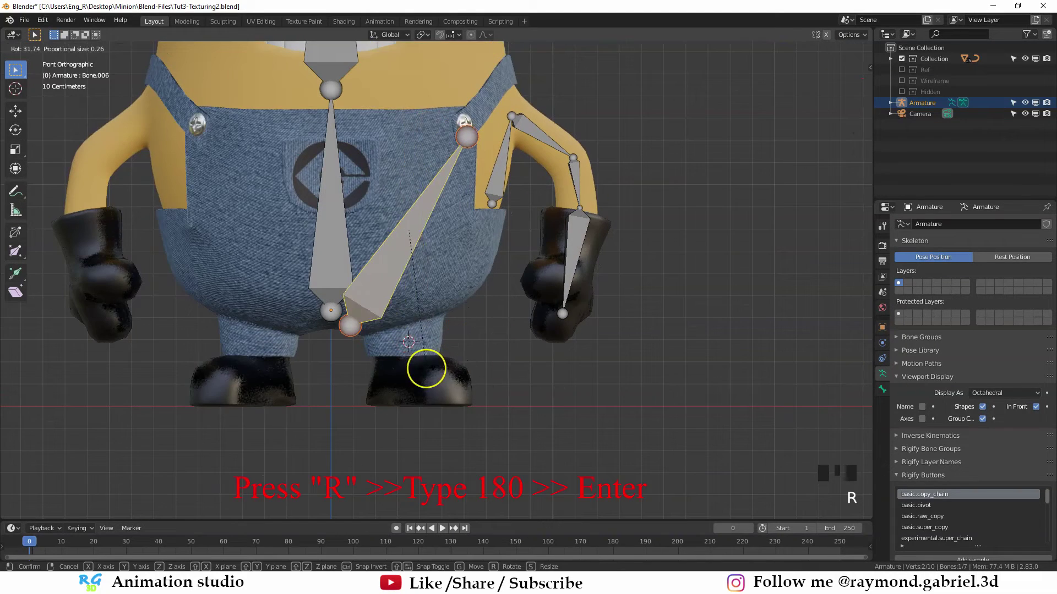
type("180")
key("Return")
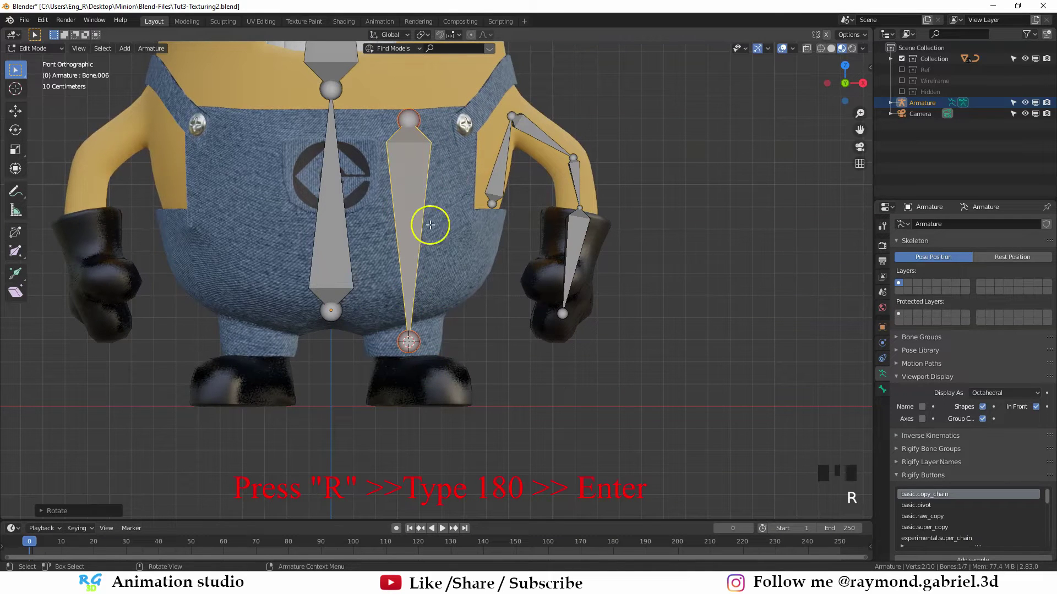
Step: Scale the new leg bone down and move it into the upper part of the minion's left trouser leg
key("s")
left_click(461, 346)
key("g")
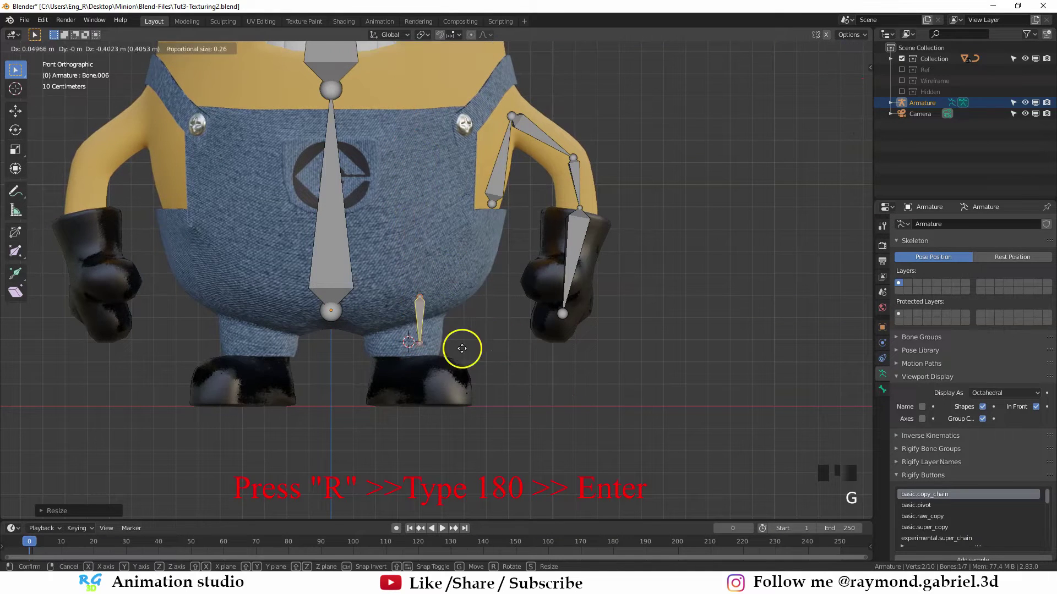
left_click(470, 352)
key("r")
right_click(449, 375)
Step: In side view, position the upper leg bone and move its lower tip forward to form the knee
mouse_move(449, 375)
middle_mouse_down()
mouse_move(443, 352)
mouse_move(465, 363)
middle_mouse_up()
key("g")
left_click(446, 345)
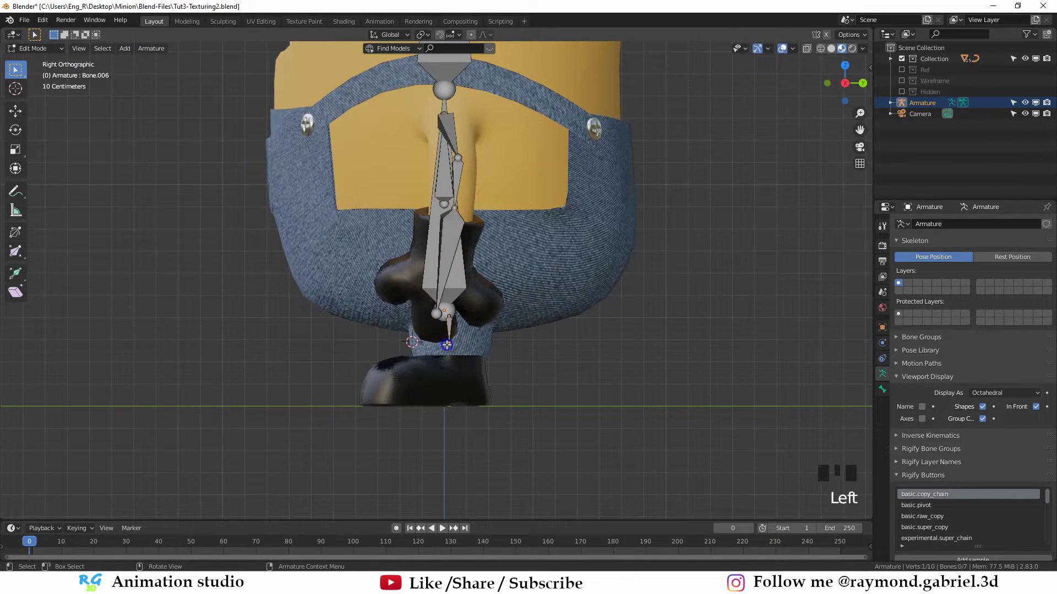
key("g")
left_click(415, 348)
middle_click_drag(414, 348, 434, 340)
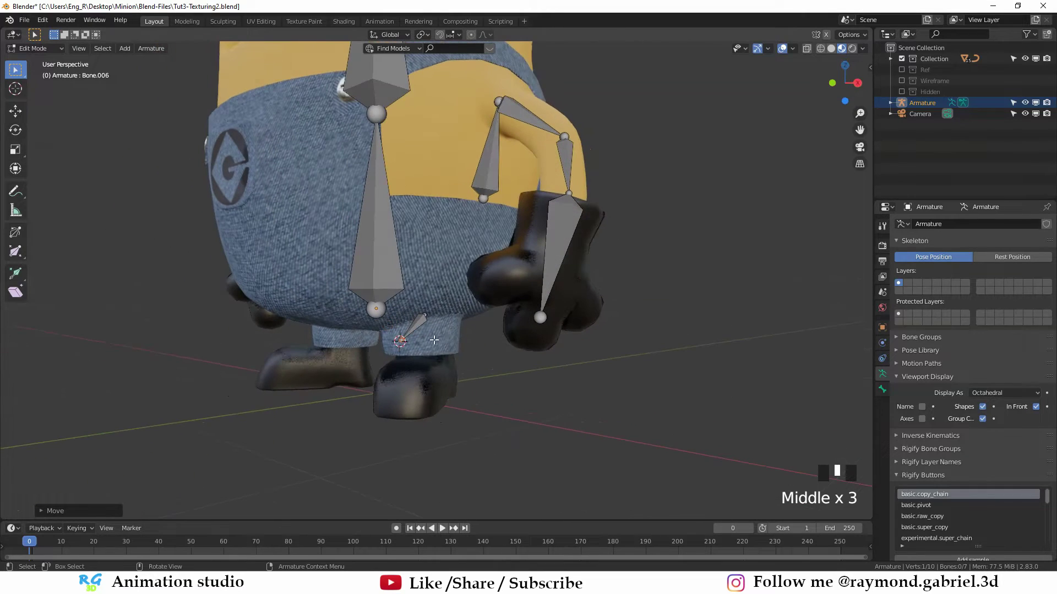
Step: Switch to Object Mode and rotate the shoes about the global Z axis so the toes point straight forward
key("Tab")
left_click(422, 386)
middle_click_drag(423, 386, 487, 379)
scroll(460, 398, "up", 1)
key("r")
key("z")
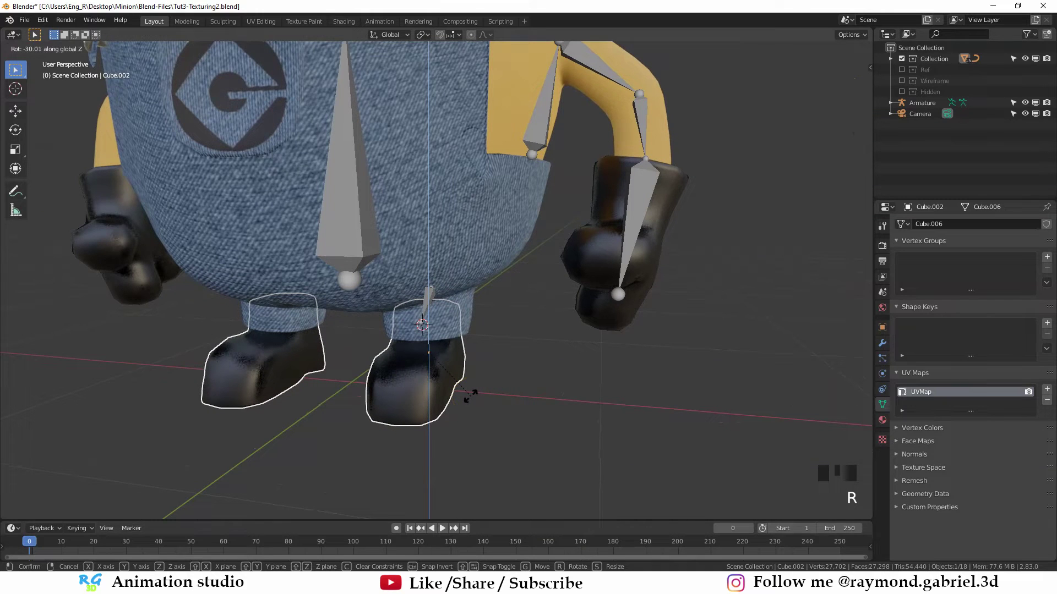
left_click(470, 397)
middle_click_drag(471, 397, 376, 353)
key("r")
key("z")
left_click(498, 391)
key("r")
key("z")
left_click(500, 387)
Step: Return to editing the armature and, in side view, extrude a lower leg bone from the knee back toward the heel
scroll(420, 330, "up", 1)
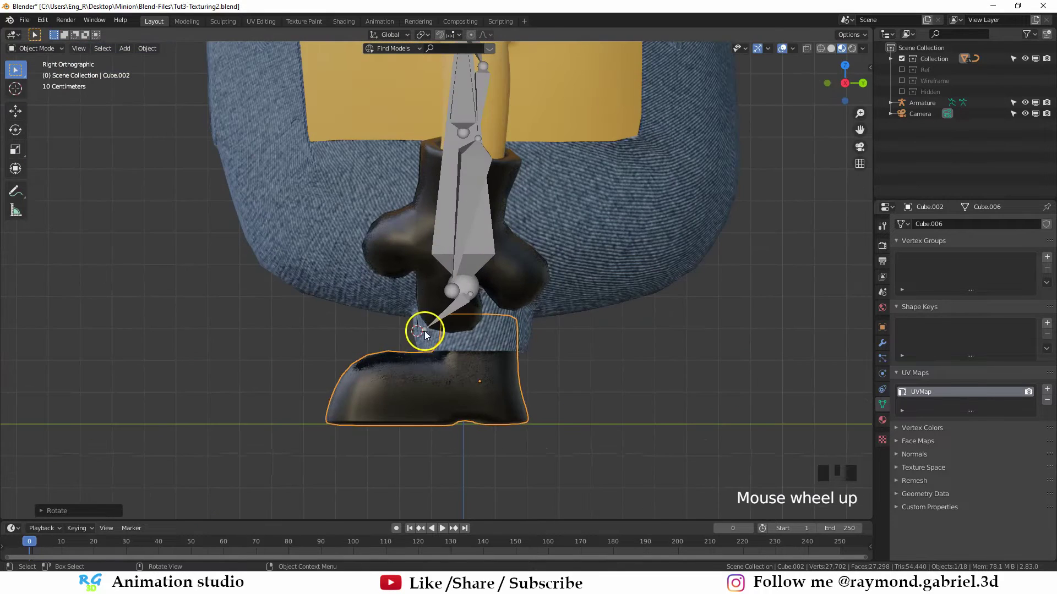
left_click(427, 339)
key("Tab")
middle_click_drag(433, 338, 412, 312, "shift")
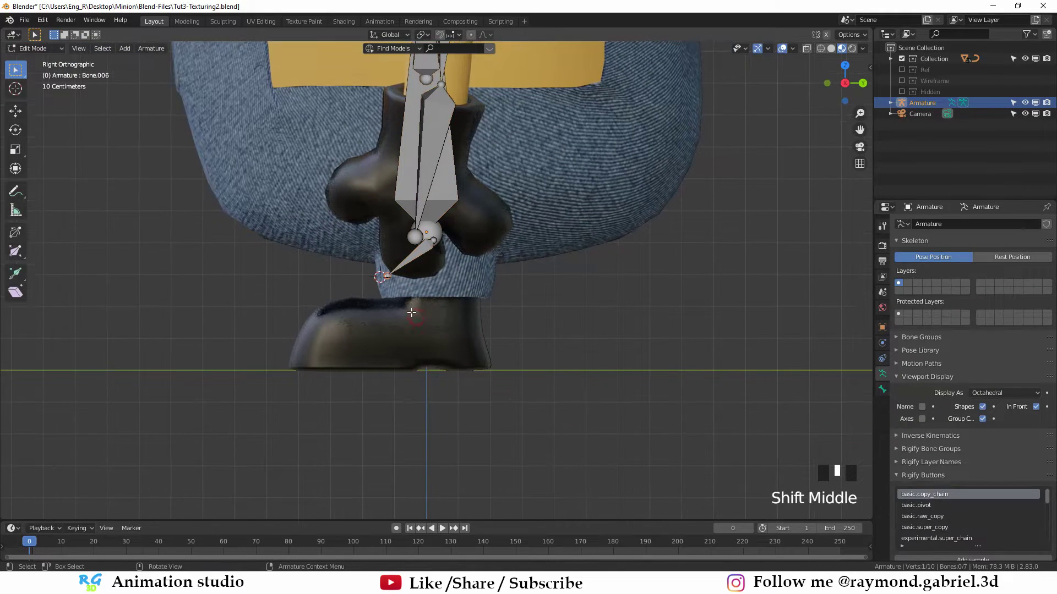
key("e")
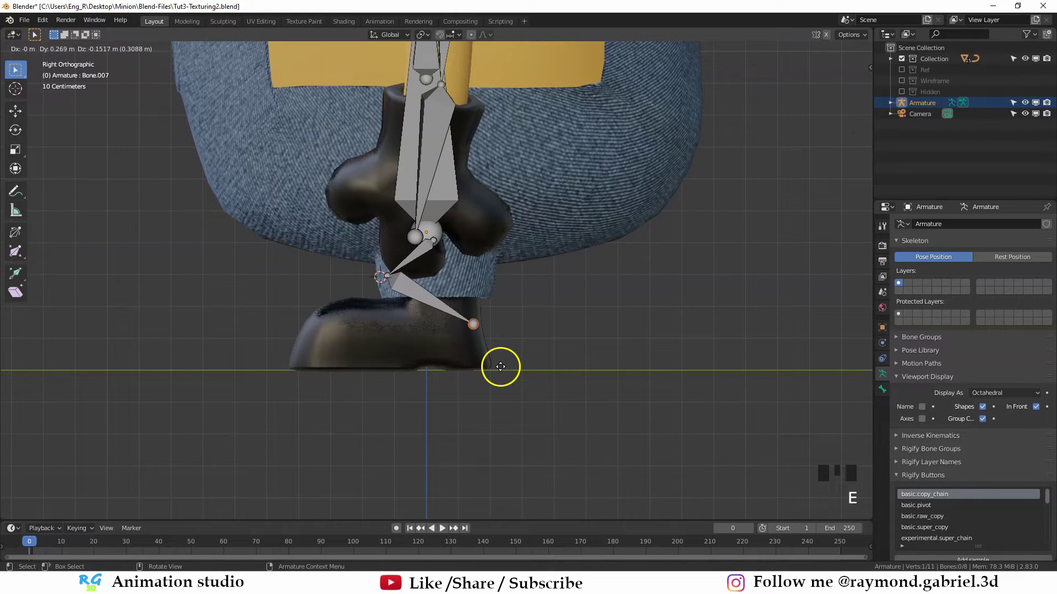
left_click(498, 365)
Step: Extrude a foot bone forward from the ankle to the ball of the shoe, followed by a toe bone reaching the shoe's tip
key("e")
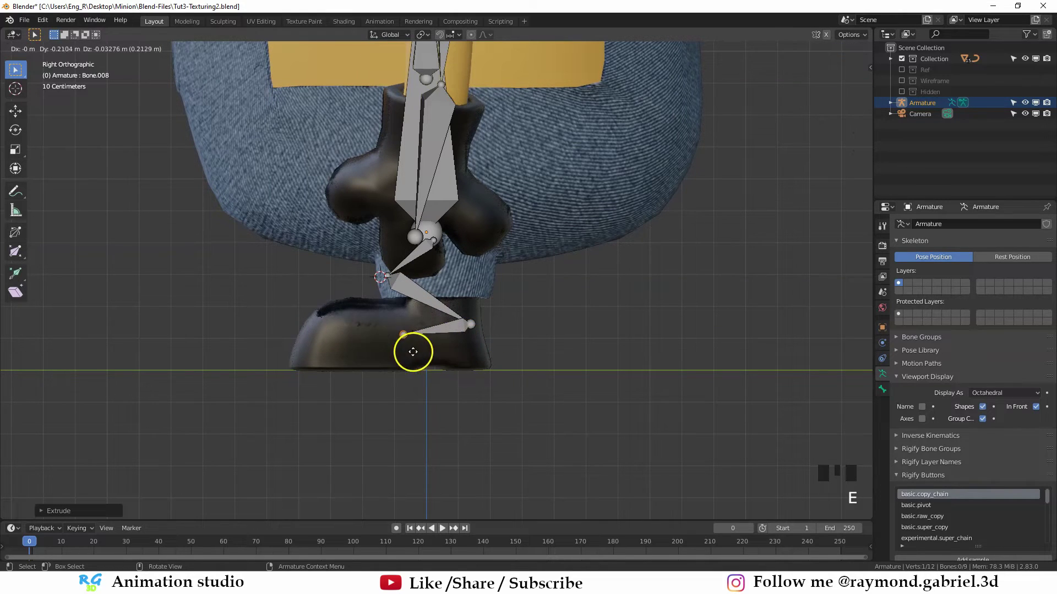
left_click(377, 360)
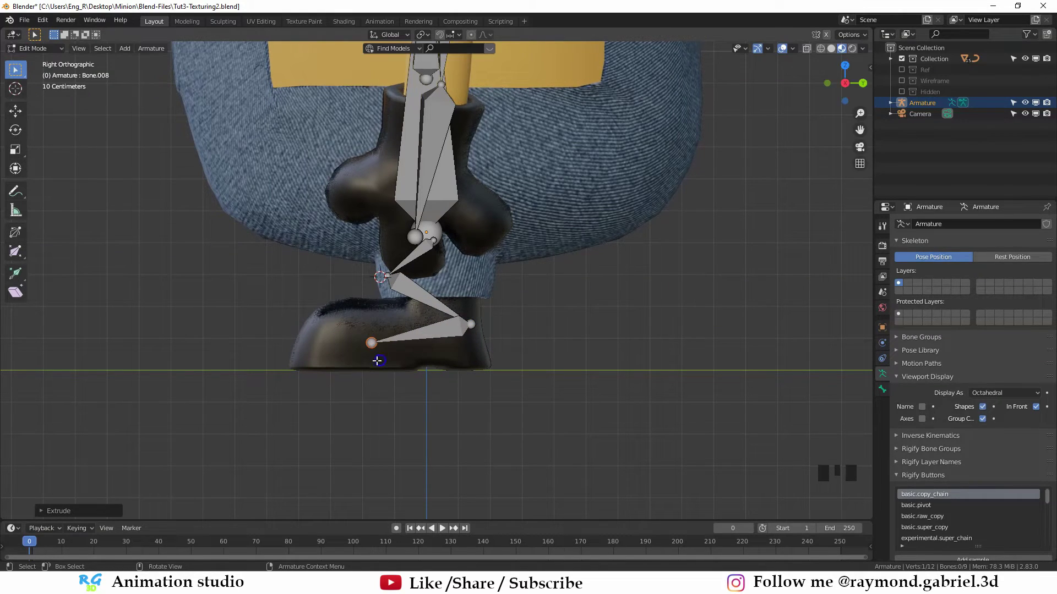
key("g")
left_click(349, 352)
key("e")
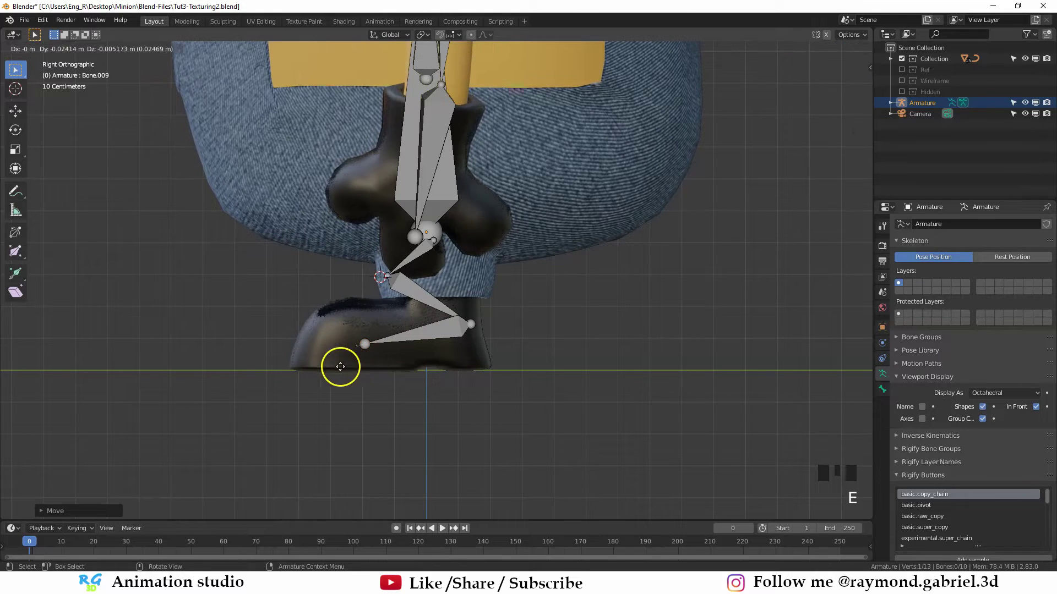
left_click(299, 365)
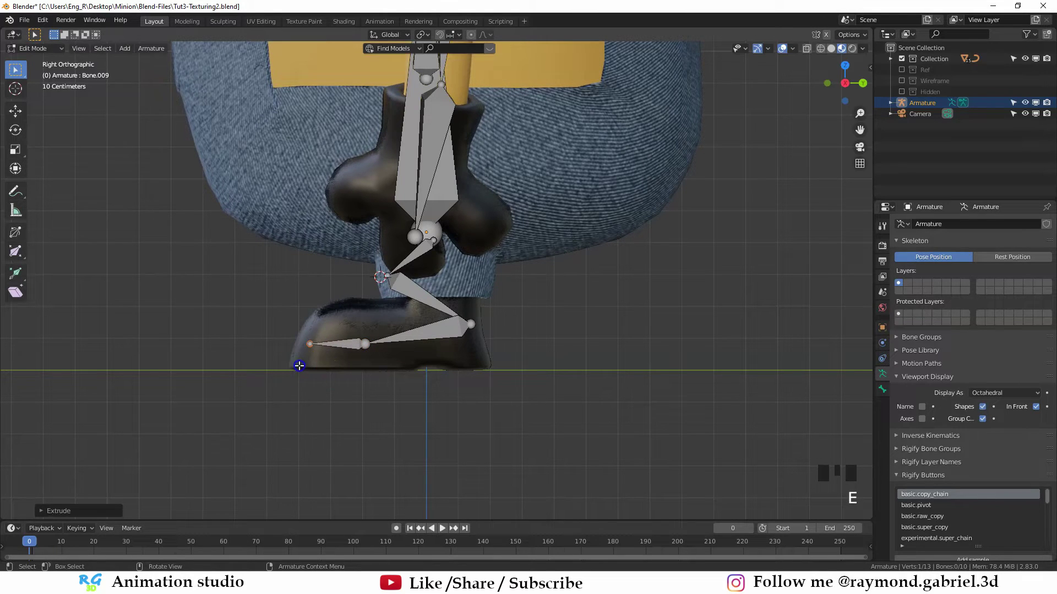
Step: Move the ankle joint slightly upward along the Z axis in side view
left_click(477, 329)
key("g")
key("z")
key("z")
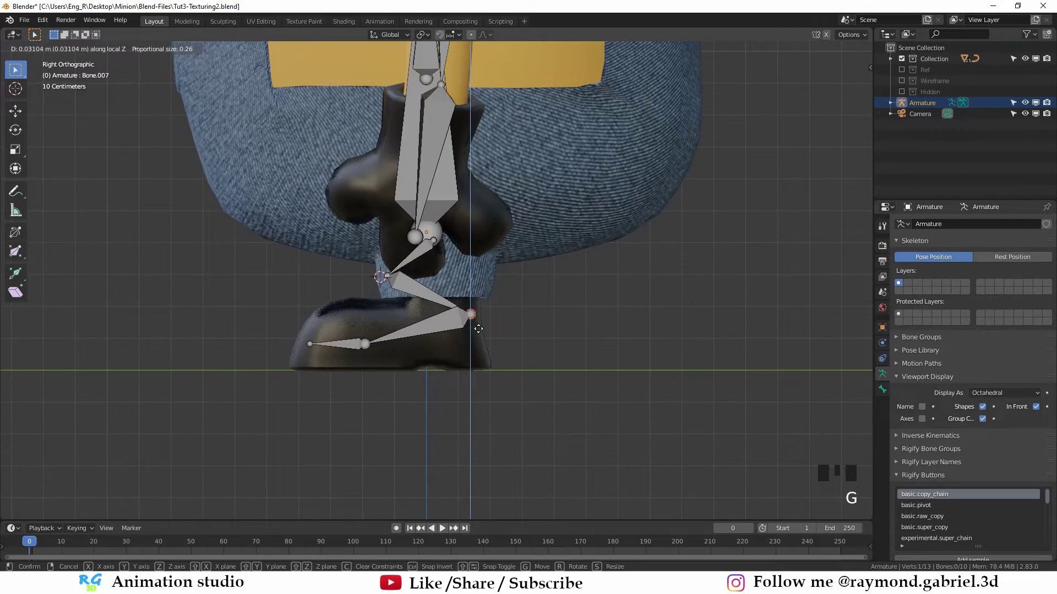
middle_click_drag(478, 328, 460, 277)
key("alt+a")
left_click(455, 245)
key("g")
right_click(455, 238)
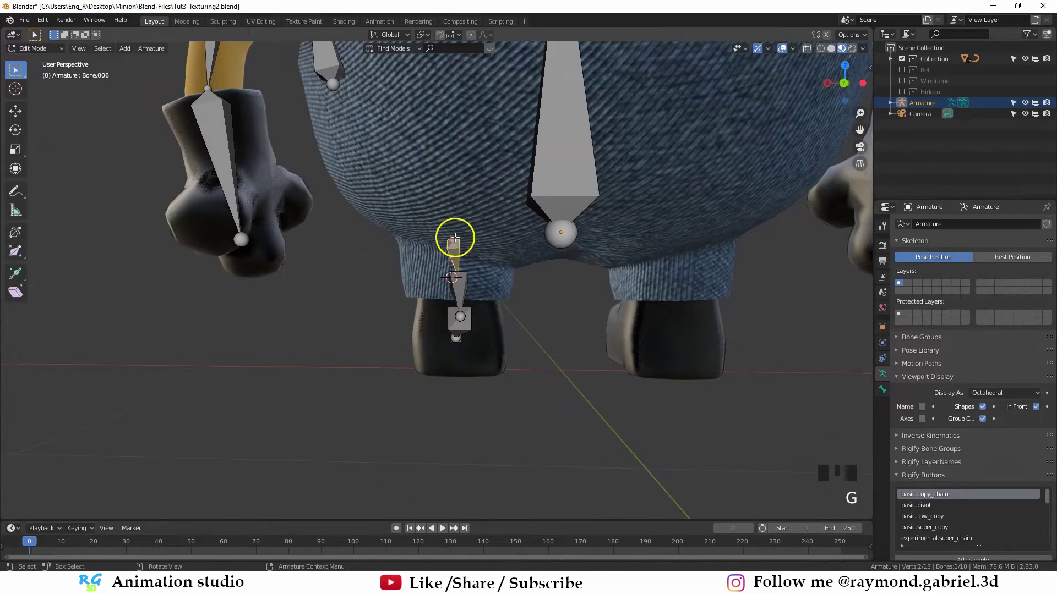
left_click(510, 275)
Step: Adjust the joint between the foot and toe bones along the X axis to fit the left shoe
middle_click_drag(479, 290, 498, 304)
middle_click_drag(405, 310, 448, 325)
left_click(416, 365)
key("g")
key("x")
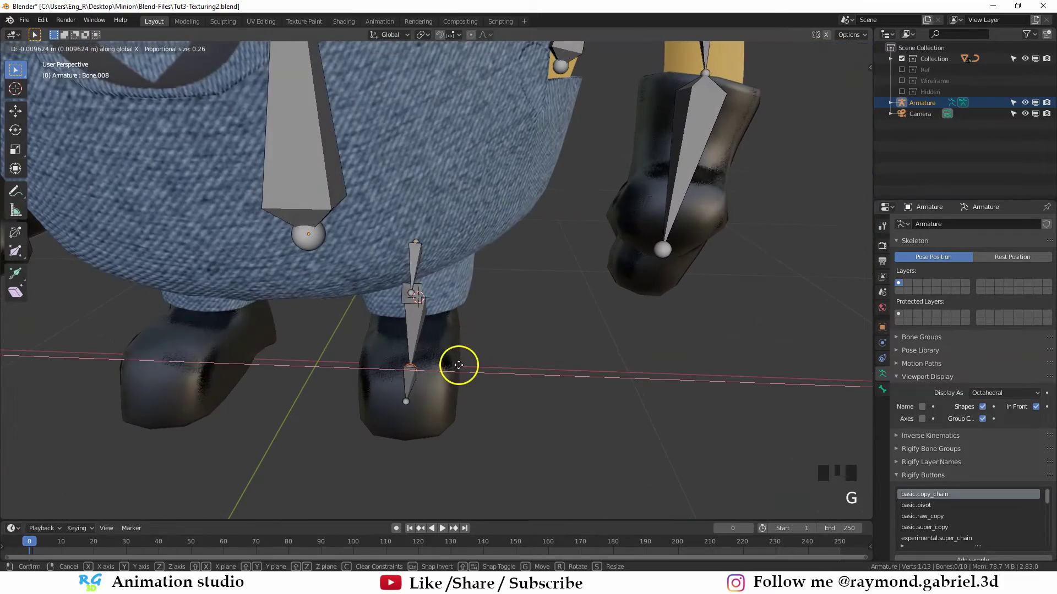
left_click(458, 365)
Step: In front view, rename the short bone below the left shoulder as Armpit.L
middle_click_drag(459, 365, 471, 346)
scroll(464, 306, "down", 3)
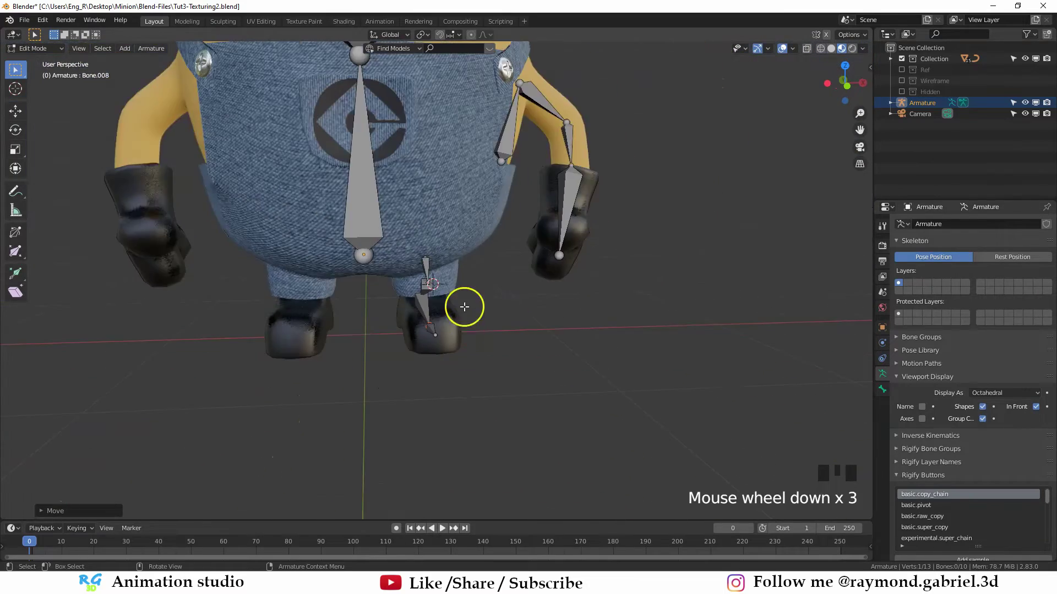
middle_click_drag(464, 306, 474, 303)
scroll(476, 298, "down", 2)
scroll(458, 319, "up", 1)
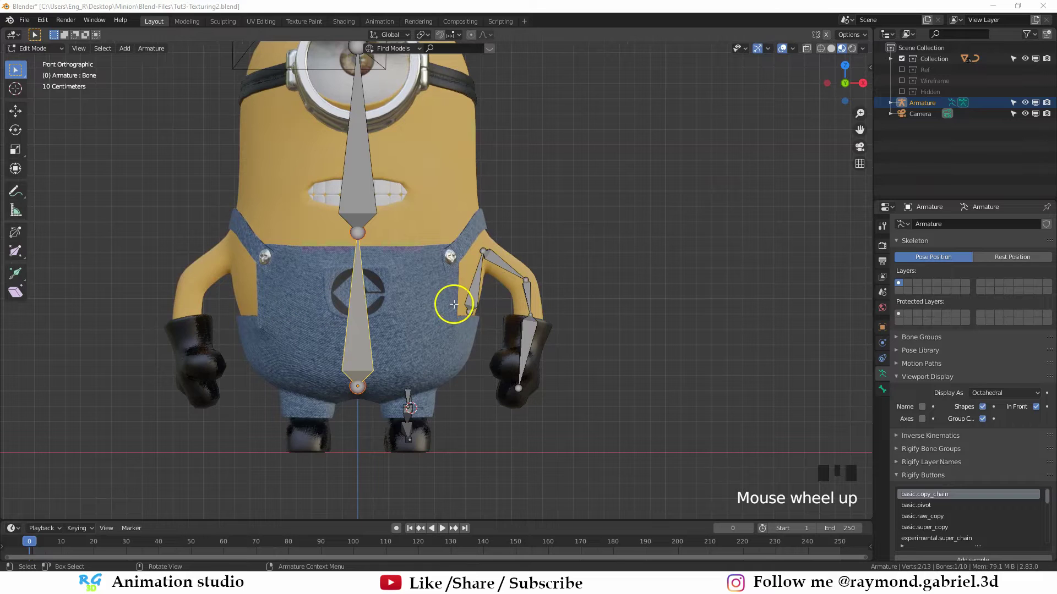
scroll(559, 314, "up", 1)
left_click(481, 291)
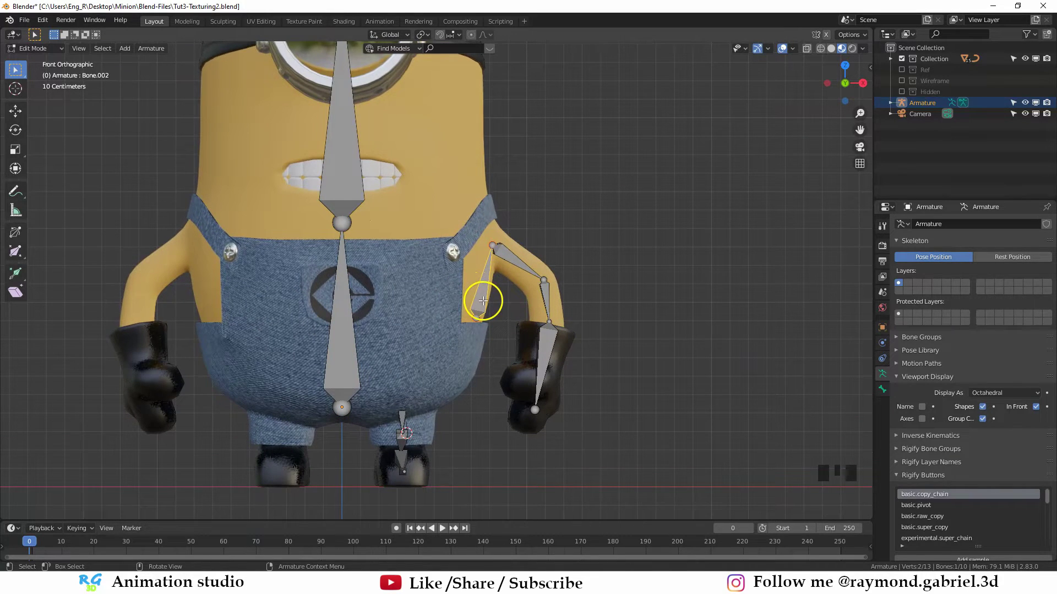
left_click(884, 391)
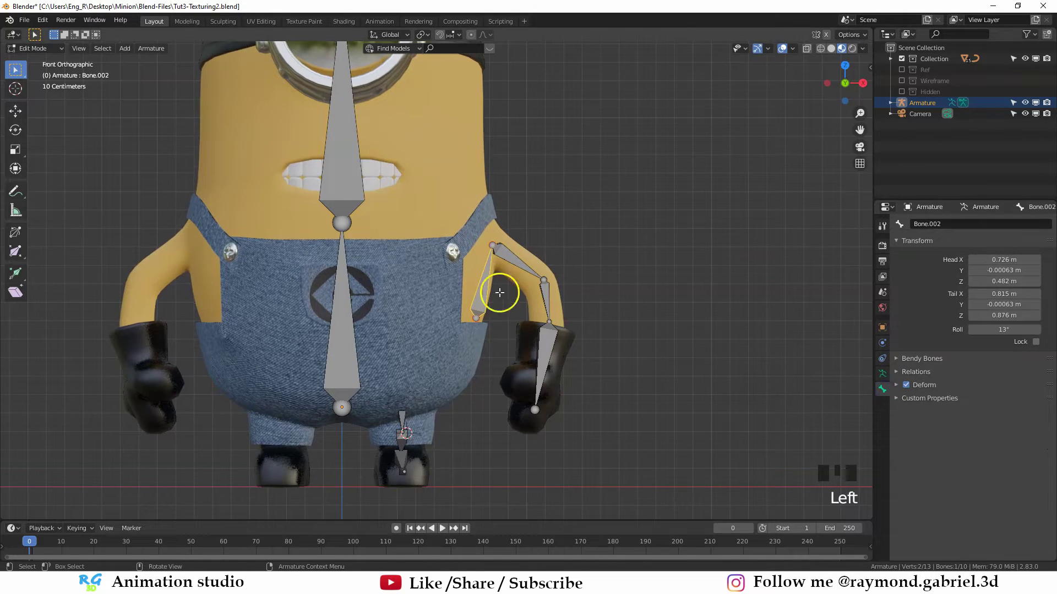
double_click(950, 226)
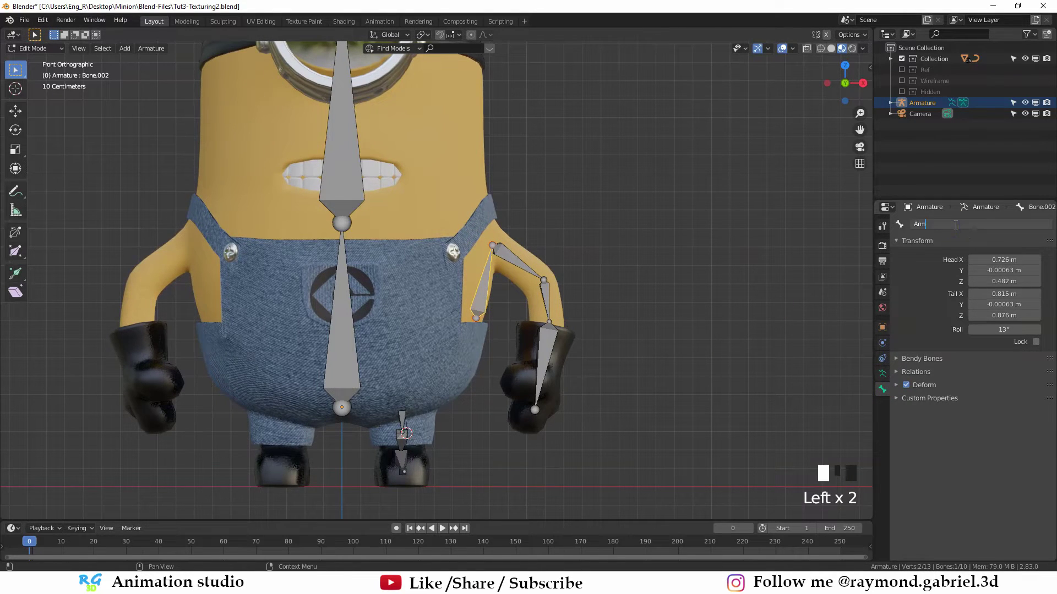
type("Armpiu")
key("BackSpace")
type("t.L")
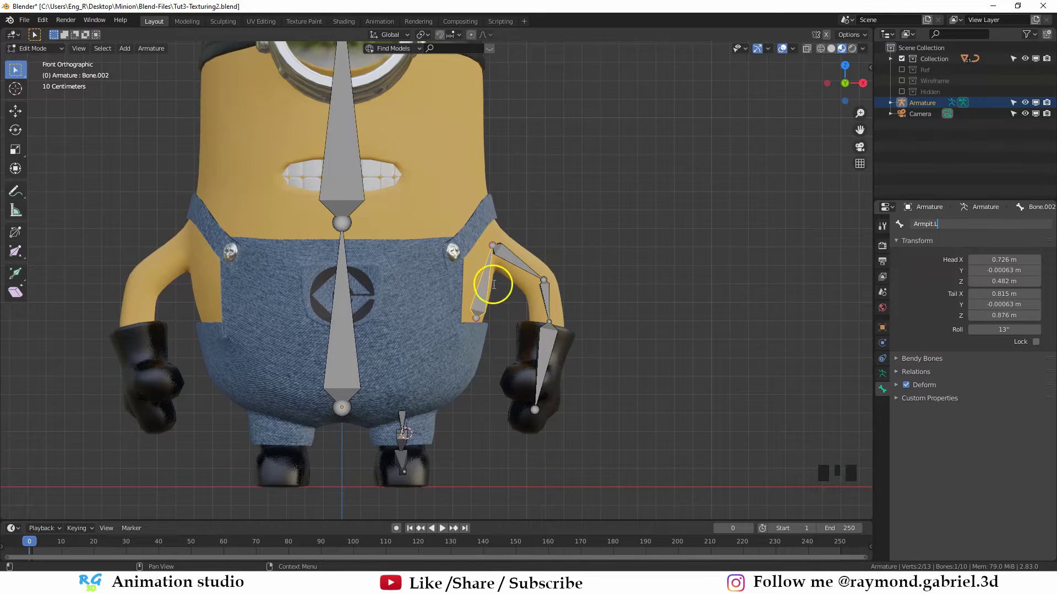
Step: Rename the bone running from the shoulder to the elbow as Upper_arm.L
left_click(513, 262)
left_click(953, 225)
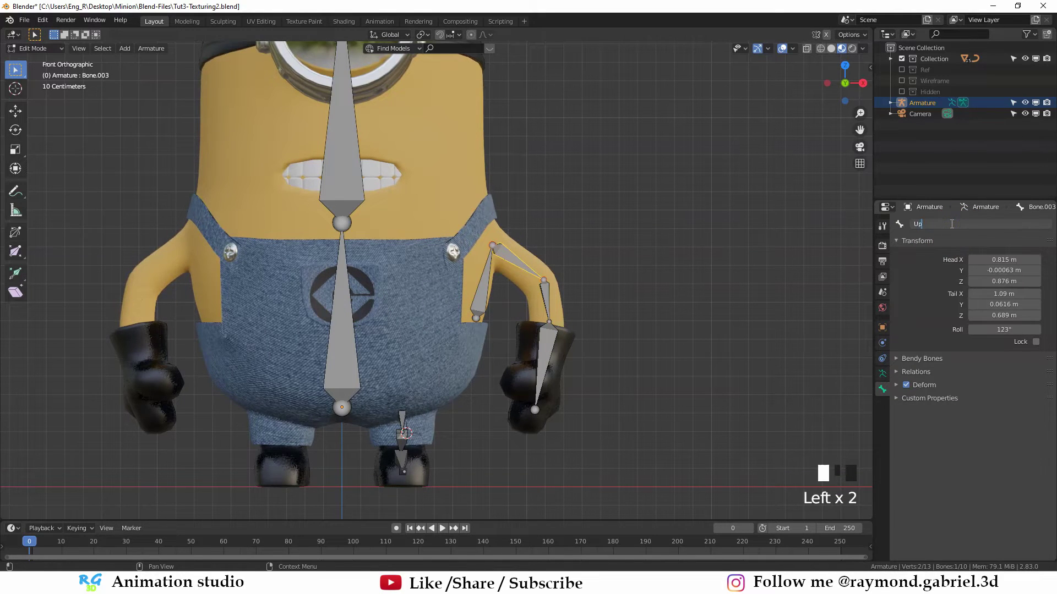
type("Upper_arm.L")
key("Return")
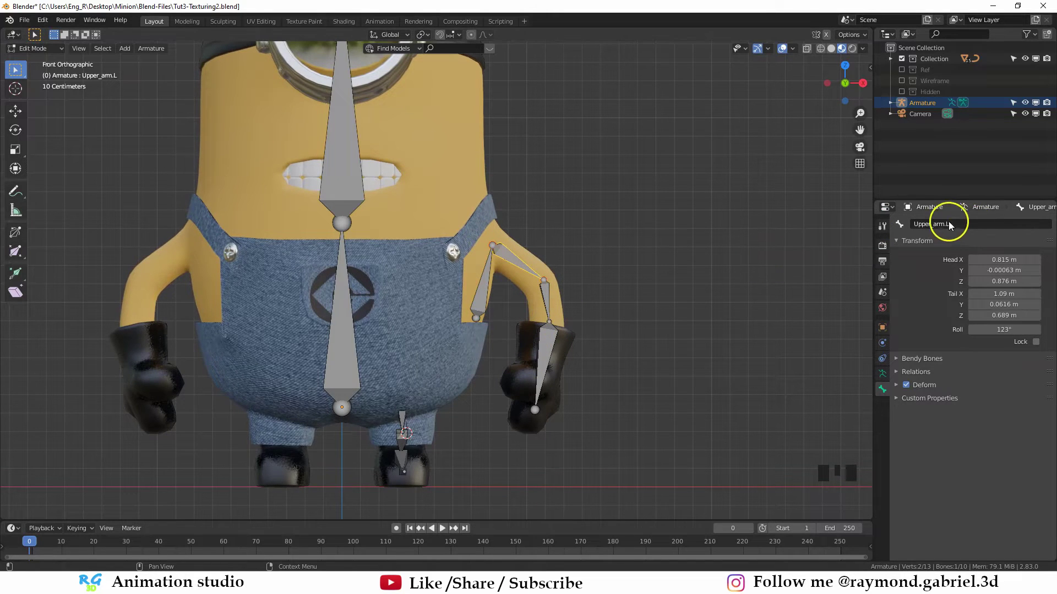
Step: Rename the bone running from the elbow to the wrist as Lower_arm.L
left_click(545, 302)
left_click(961, 224)
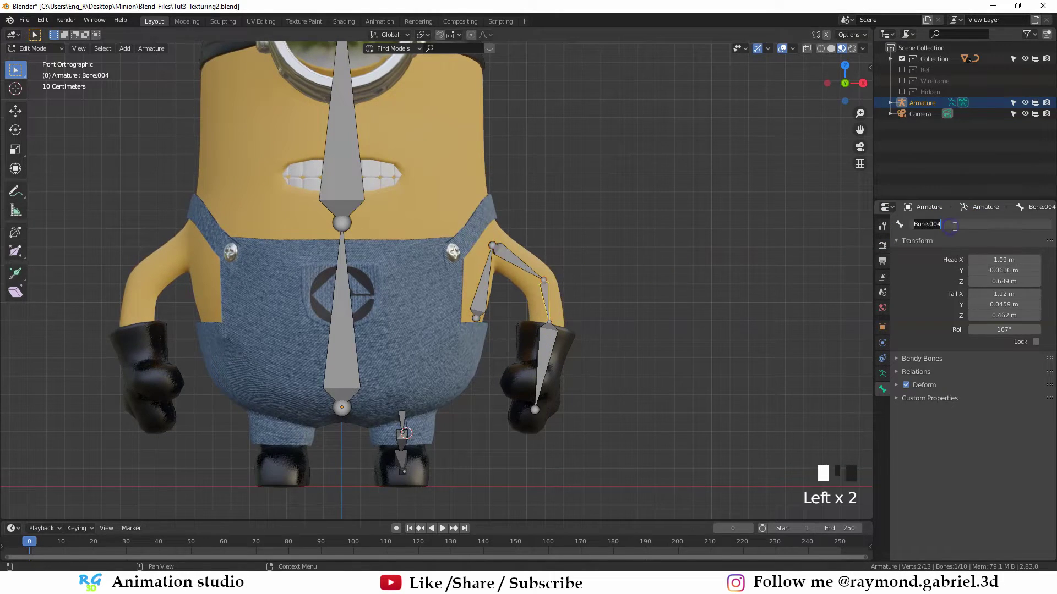
type("Lower_arm.L")
key("Return")
Step: Rename the topmost bone of the left leg as Upper_Leg.L
left_click(544, 355)
left_click(402, 421)
left_click(961, 221)
type("U")
key("BackSpace")
key("BackSpace")
key("BackSpace")
Step: Rename the bone at the front of the left shoe as Toes.L
left_click(402, 471)
left_click(943, 224)
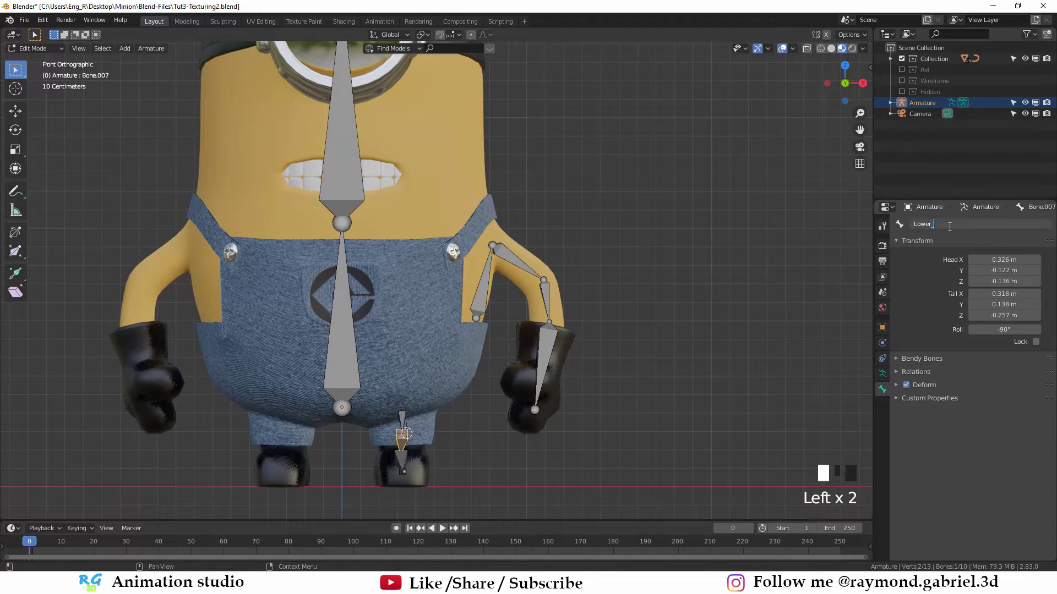
type("Toe.L")
key("Return")
Step: Rename the large lower spine bone in the middle of the overalls as Base
left_click(342, 341)
left_click(951, 225)
type("Base")
key("Return")
left_click(341, 148)
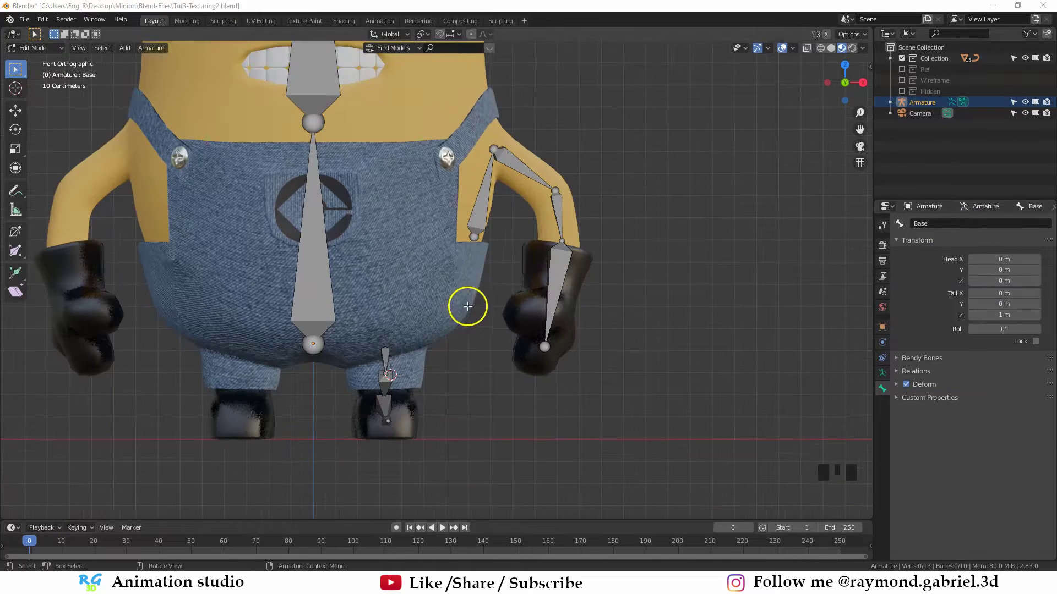
Step: Examine the left arm and leg bones from several angles and check the names of the armpit, upper leg and toe bones
middle_click_drag(477, 279, 472, 229)
left_click(453, 253)
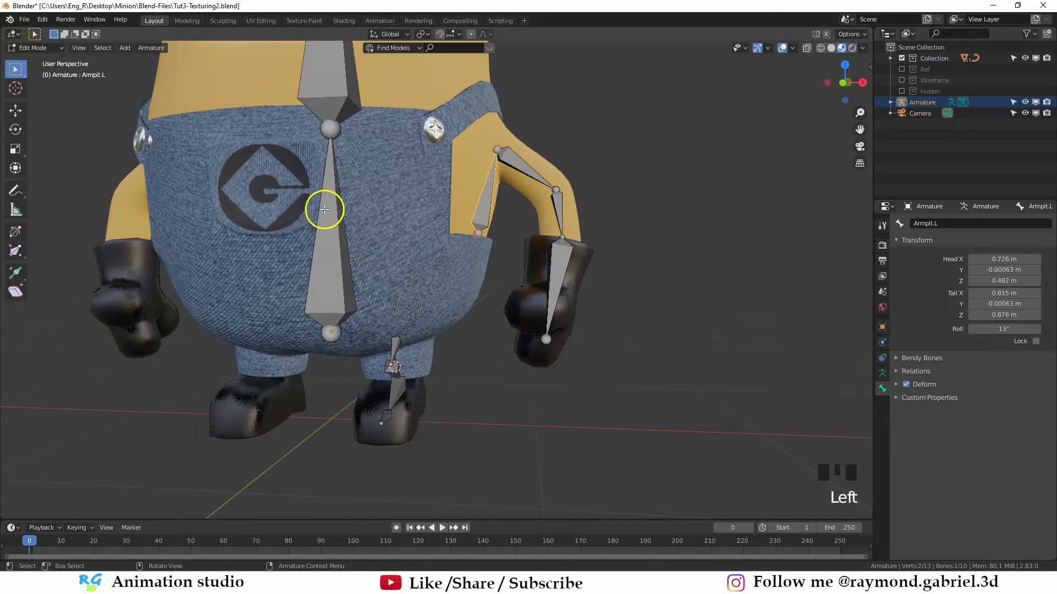
scroll(418, 234, "up", 1)
key("alt+a")
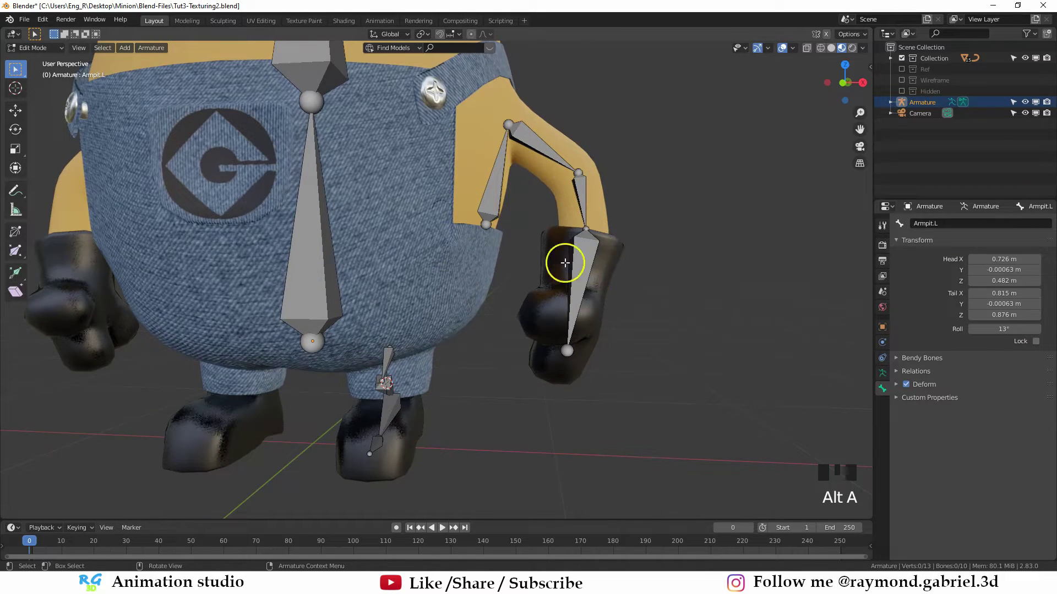
left_click(495, 199)
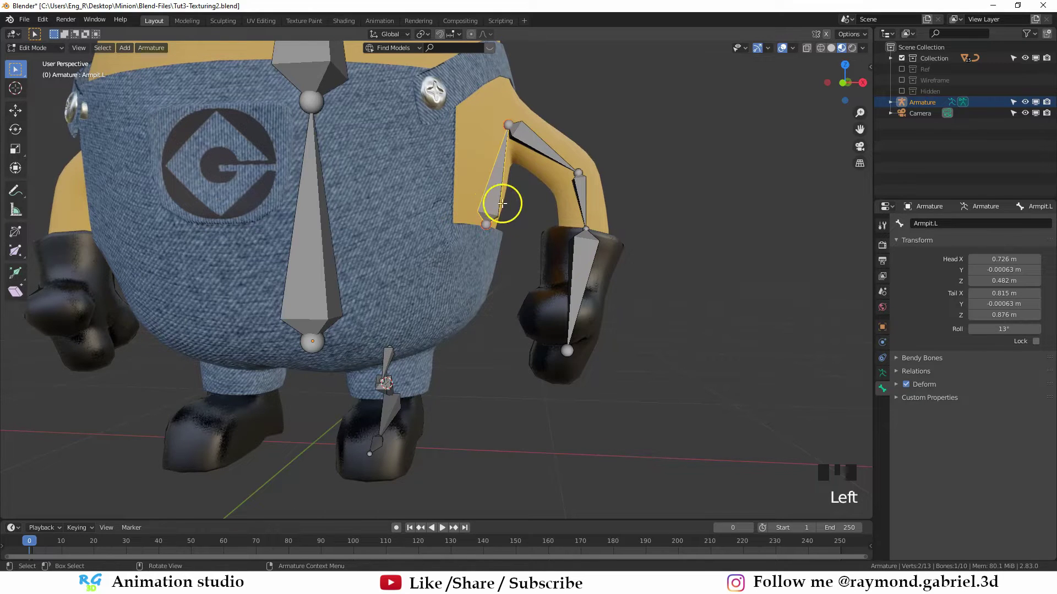
left_click(577, 270)
middle_click_drag(575, 275, 638, 239)
left_click(467, 305)
scroll(468, 313, "up", 1)
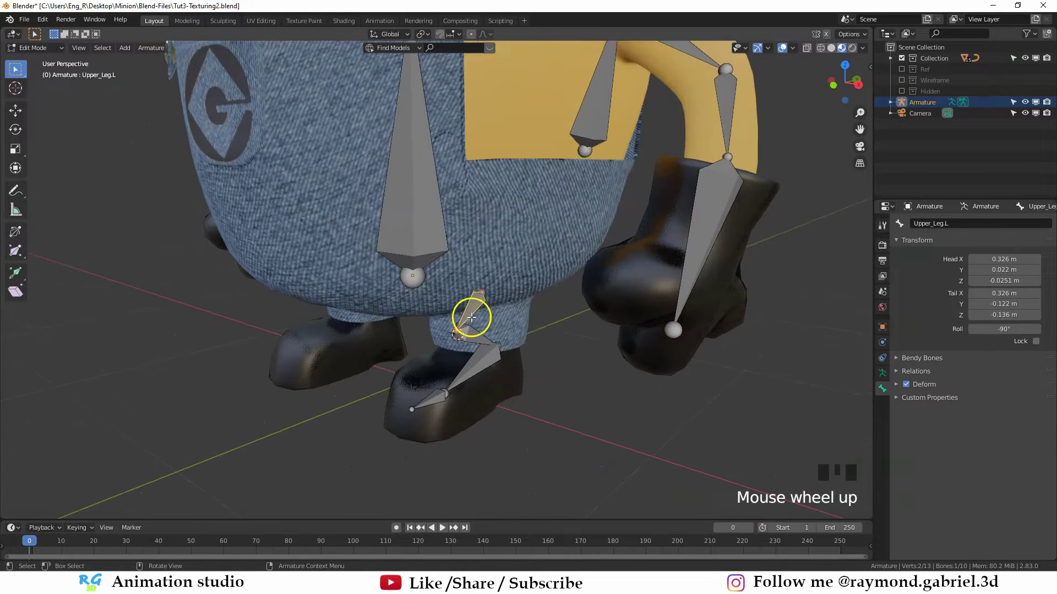
left_click(426, 402)
scroll(467, 303, "down", 1)
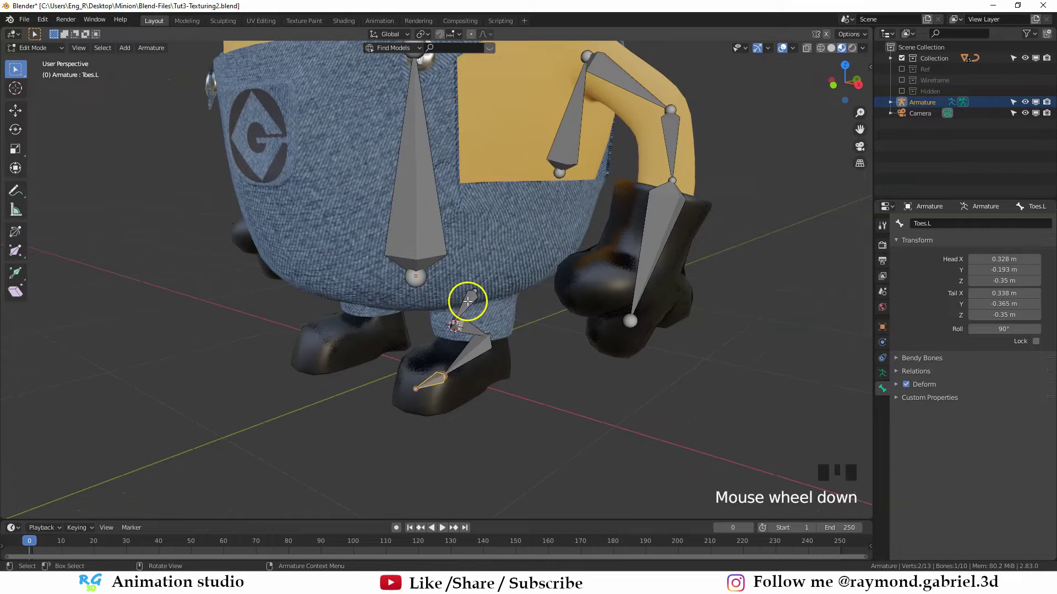
Step: Parent the left upper leg and left armpit bones to the Base bone with Keep Offset
left_click(467, 302)
left_click(572, 145, "shift")
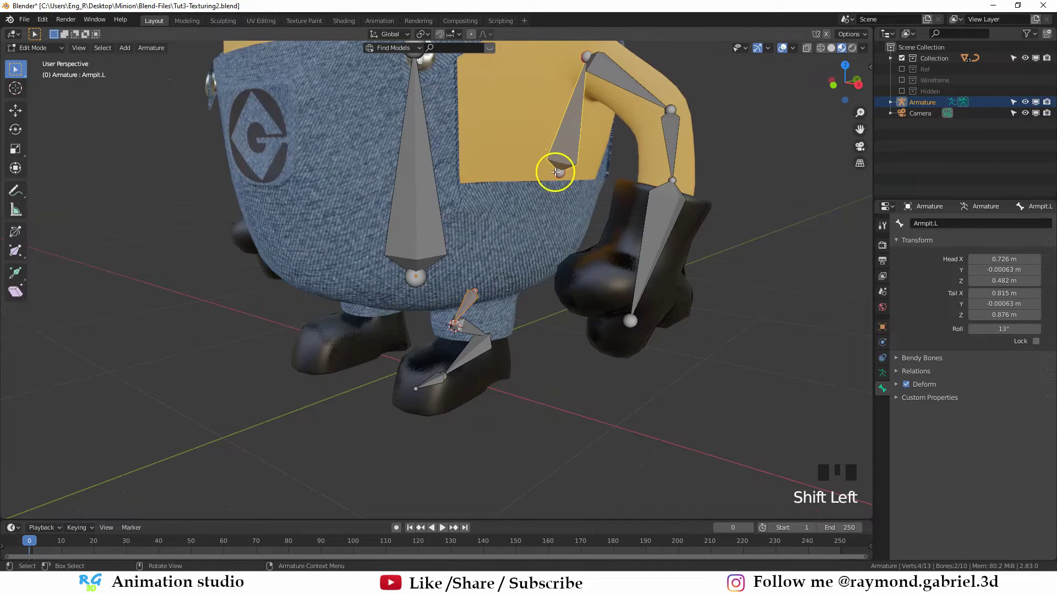
middle_click_drag(555, 172, 684, 144)
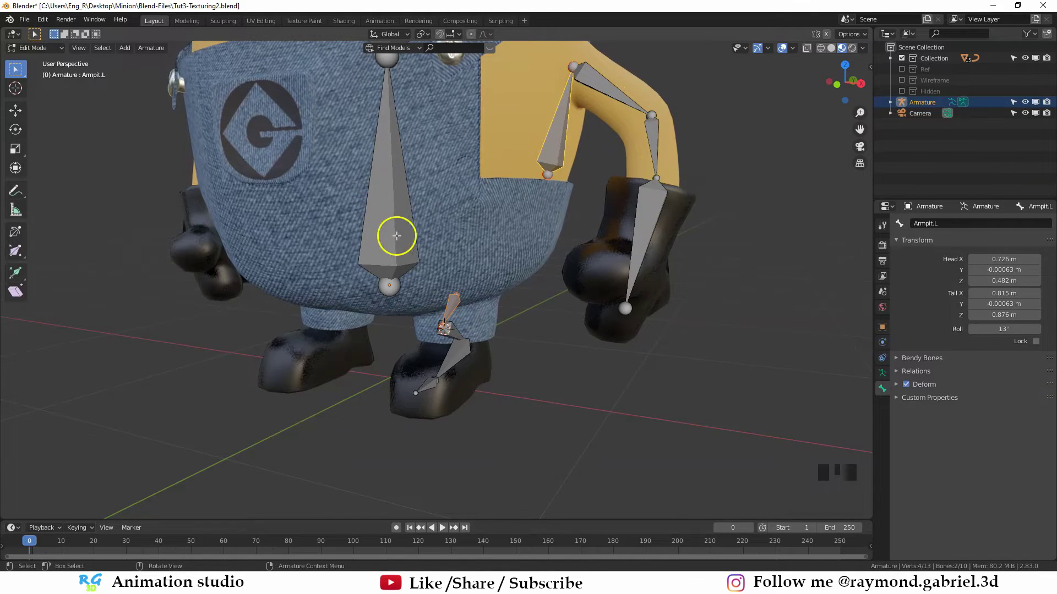
middle_click_drag(388, 229, 493, 200)
key("alt+a")
left_click(536, 176, "shift")
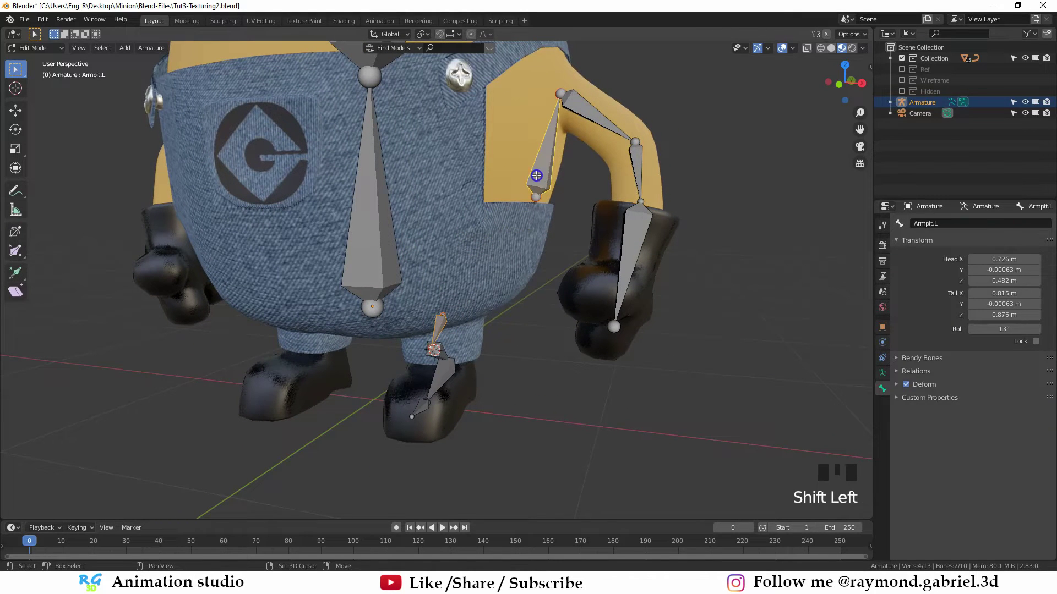
left_click(440, 326)
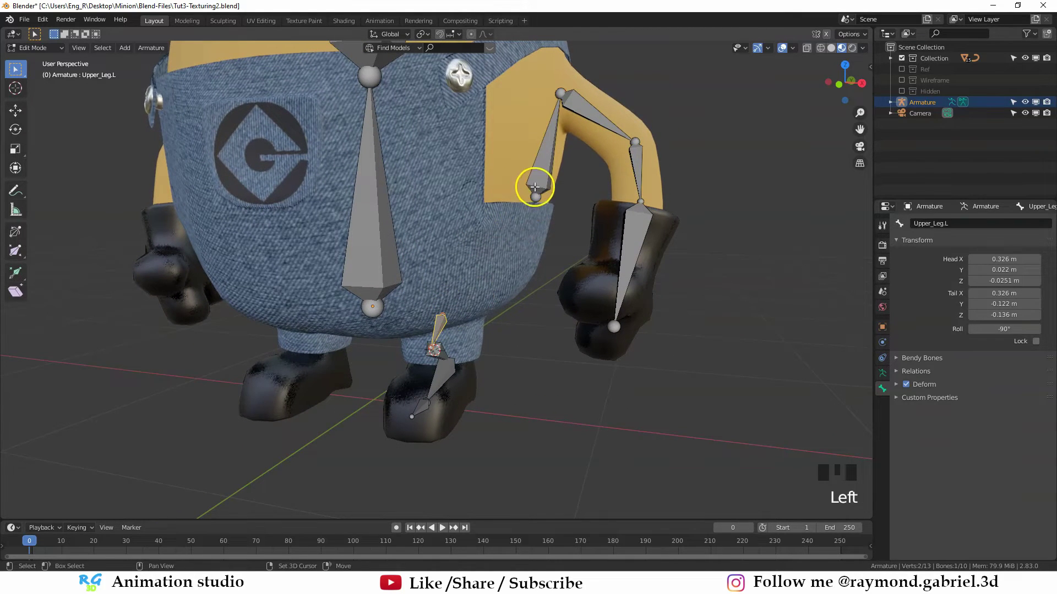
left_click(542, 168, "shift")
middle_click_drag(455, 250, 464, 253)
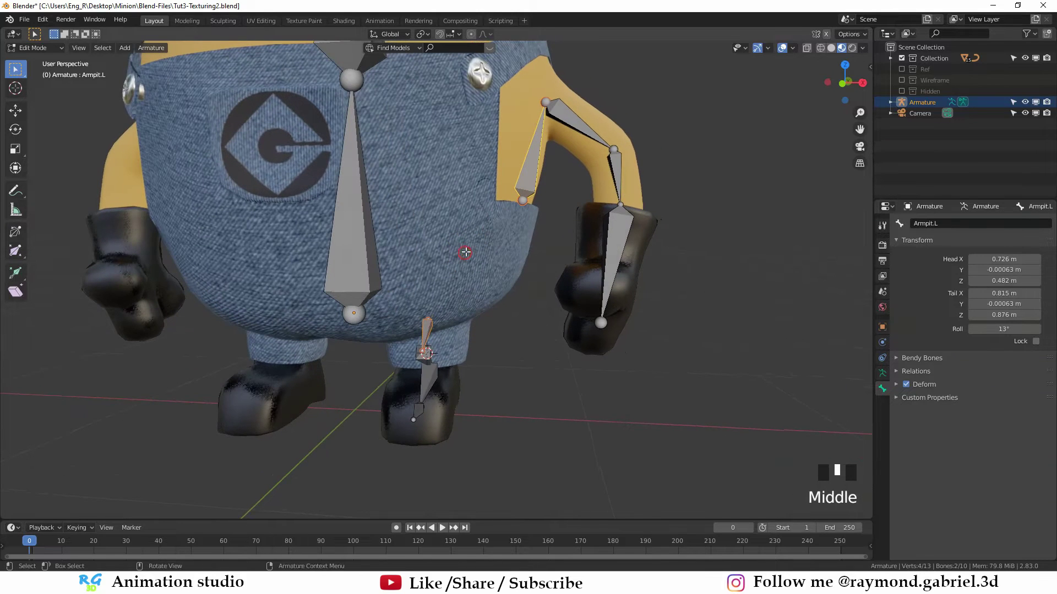
left_click(356, 243, "shift")
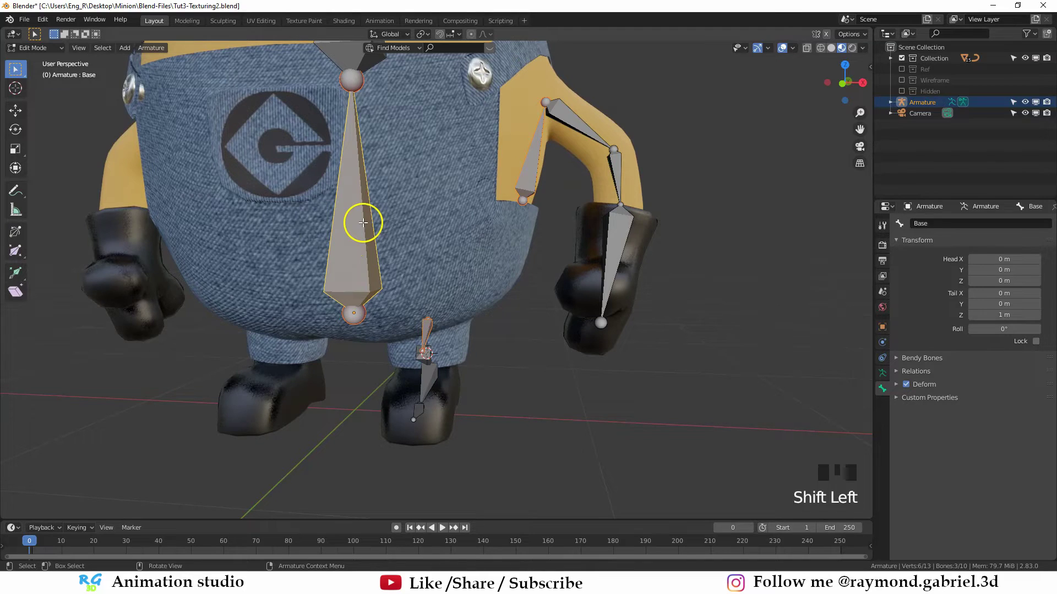
key("ctrl+p")
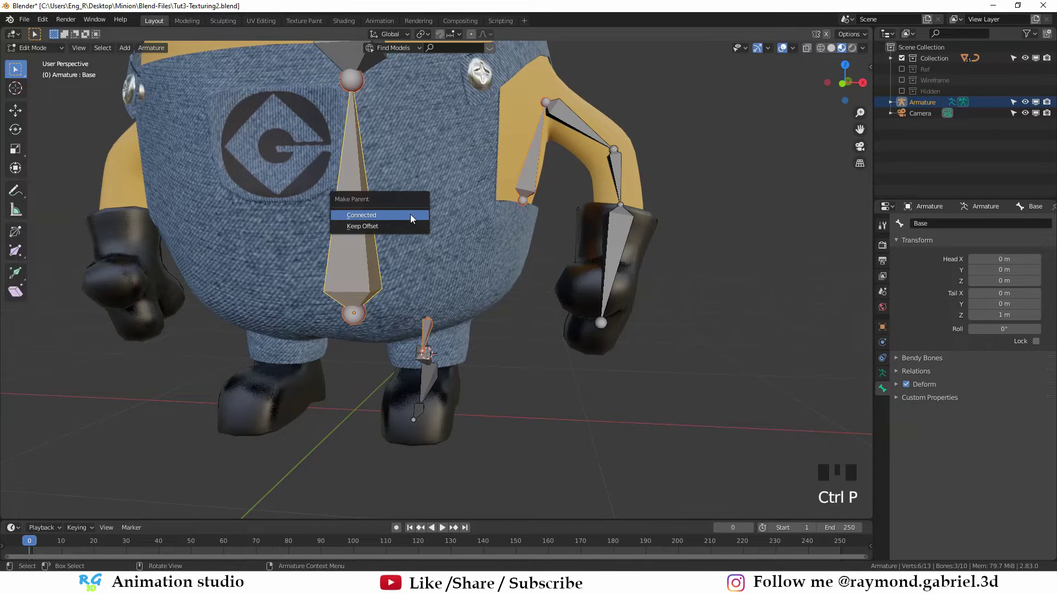
left_click(361, 231)
middle_click_drag(361, 231, 387, 199)
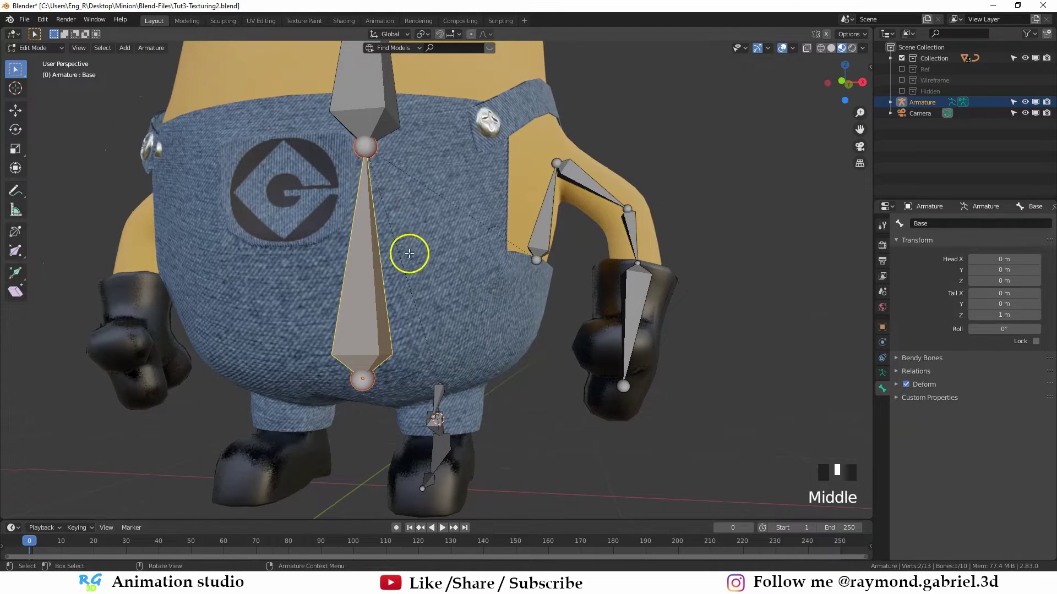
Step: Inspect the new bone parenting by selecting the left upper leg bone together with the Base bone
middle_click_drag(439, 354, 456, 336)
left_click(519, 238)
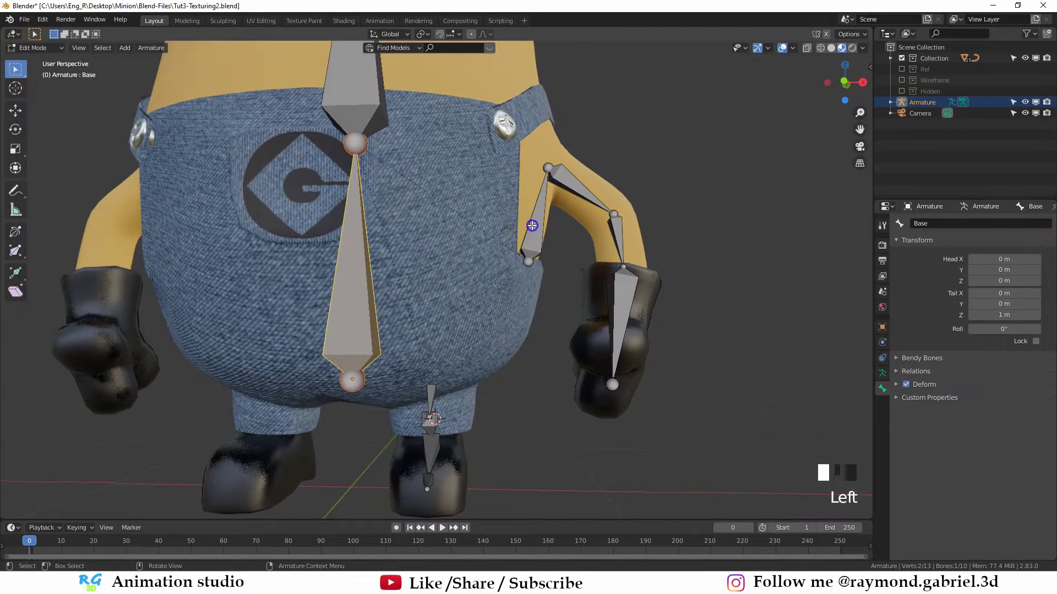
left_click(431, 407)
left_click(350, 261, "shift")
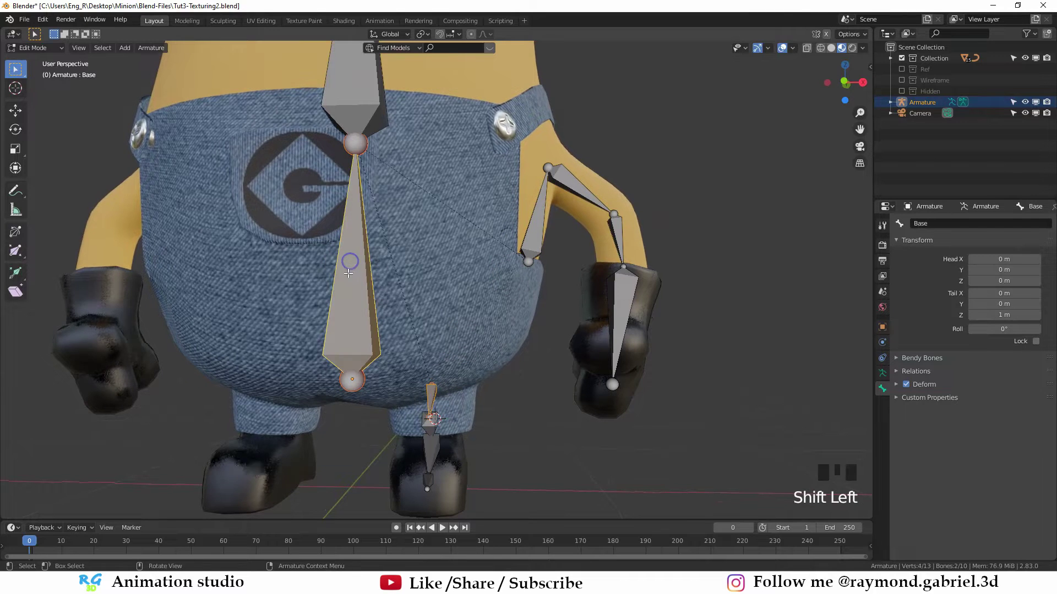
scroll(406, 255, "down", 2)
middle_click_drag(406, 255, 458, 241, "shift")
Step: In Object Mode, parent the body, overalls, shoes, gloves and goggle strap to the armature with automatic weights
key("Tab")
scroll(434, 226, "down", 2)
key("alt+a")
left_click(388, 228)
left_click(466, 219)
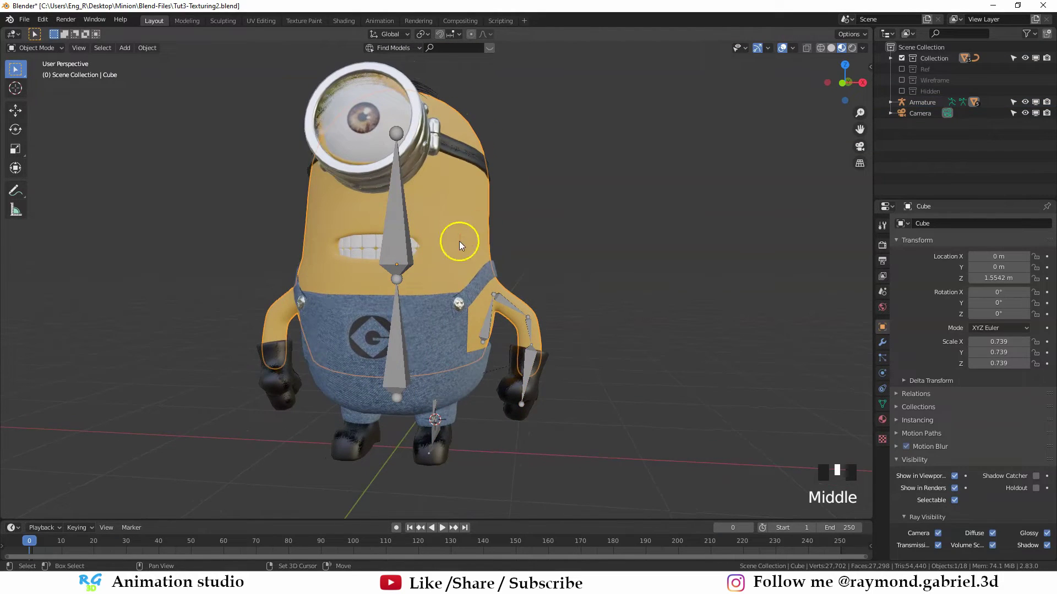
left_click(426, 329, "shift")
left_click(440, 435, "shift")
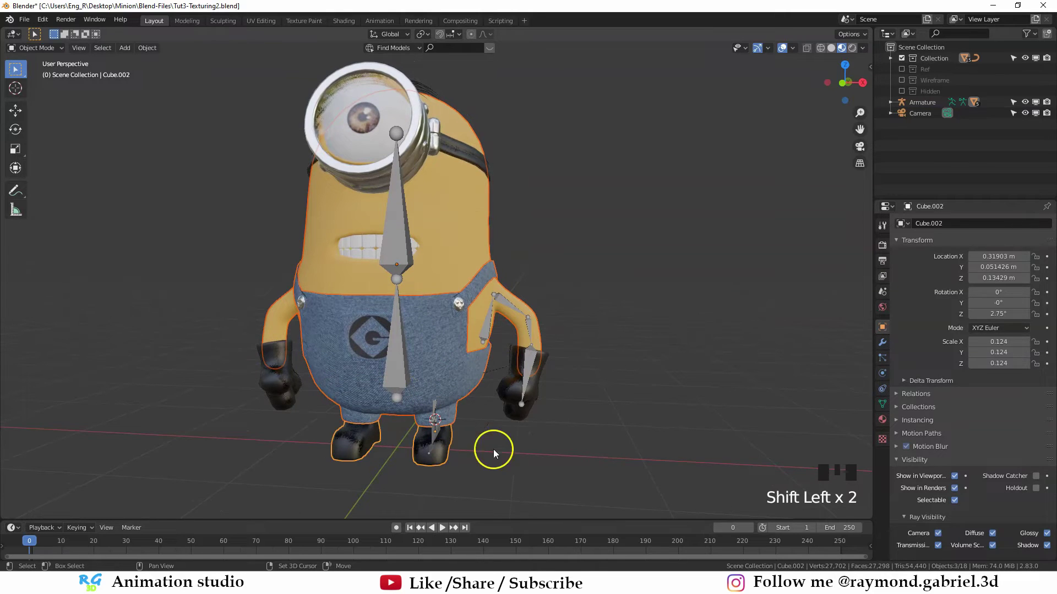
left_click(538, 392, "shift")
left_click(467, 159, "shift")
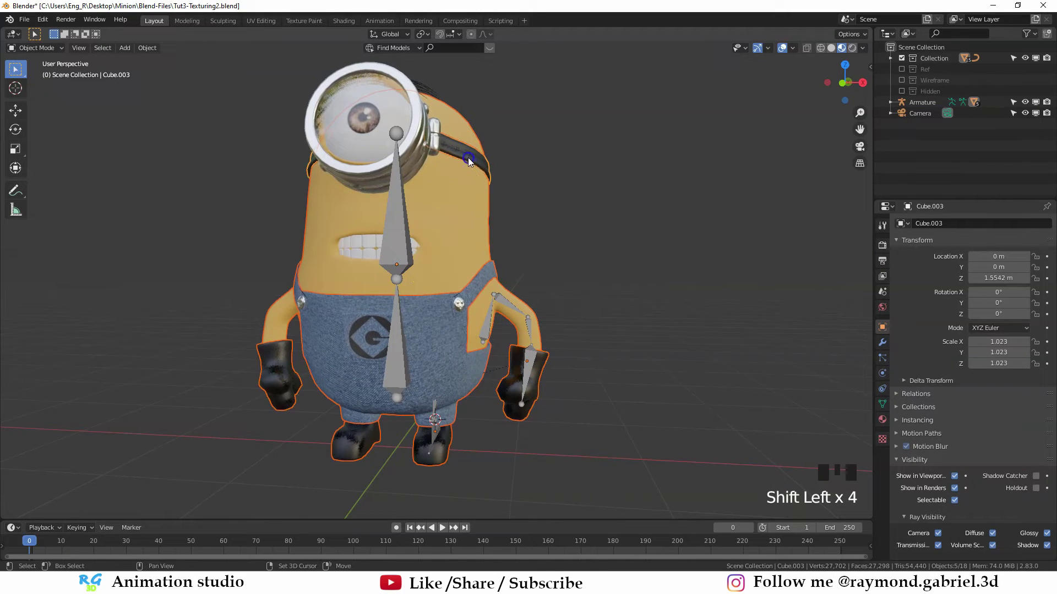
middle_click_drag(459, 207, 397, 222)
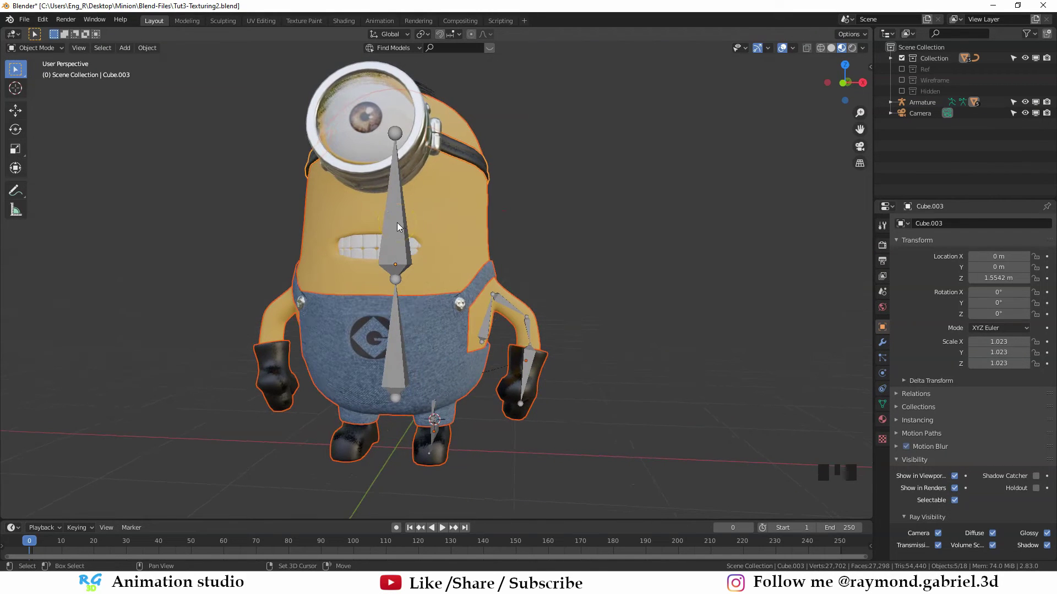
left_click(397, 222, "shift")
scroll(388, 226, "up", 1)
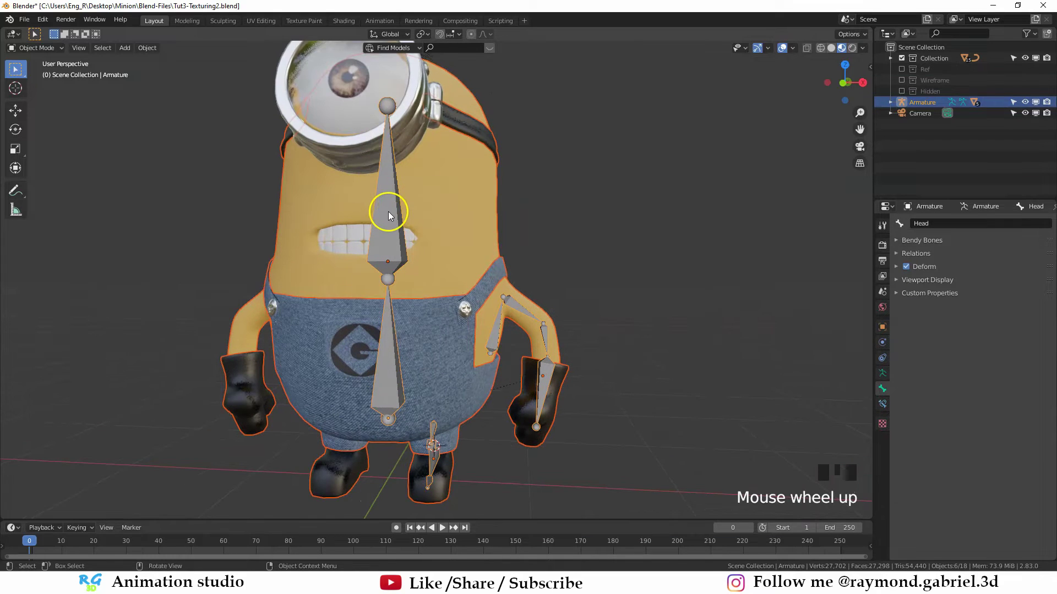
scroll(388, 212, "down", 1)
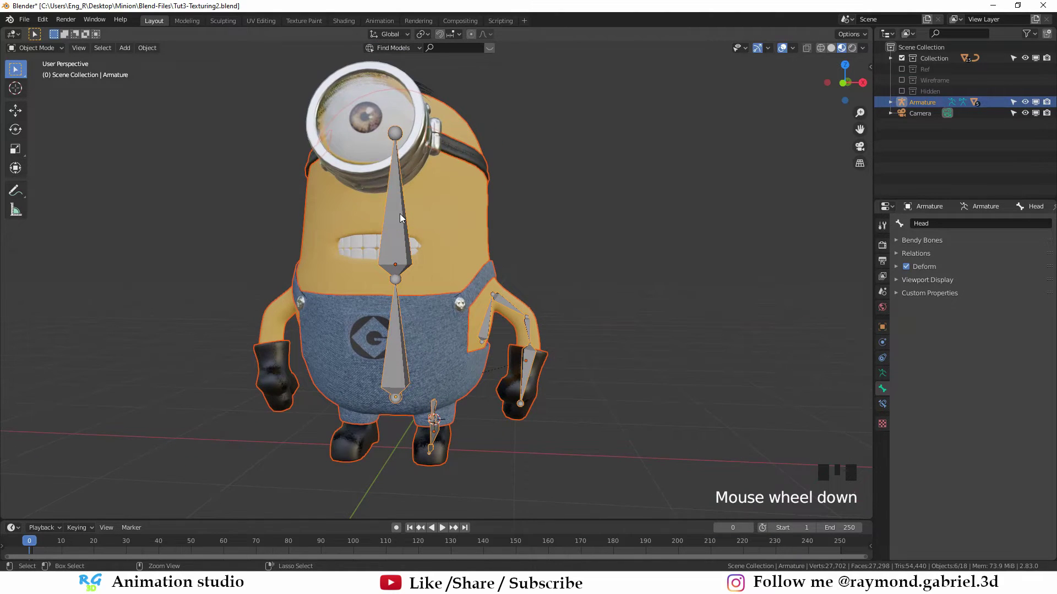
key("ctrl+p")
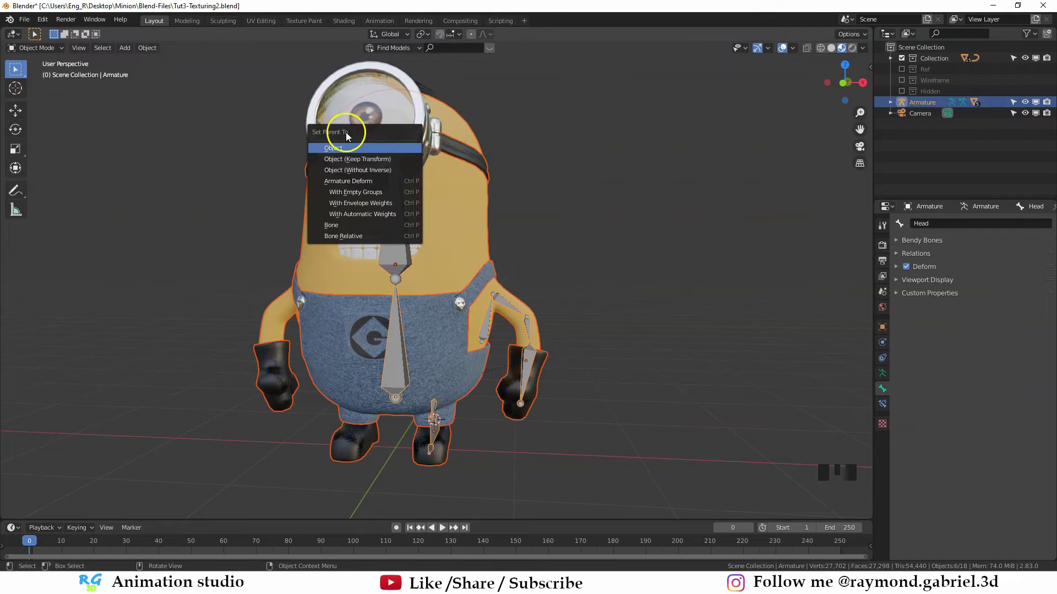
left_click(358, 217)
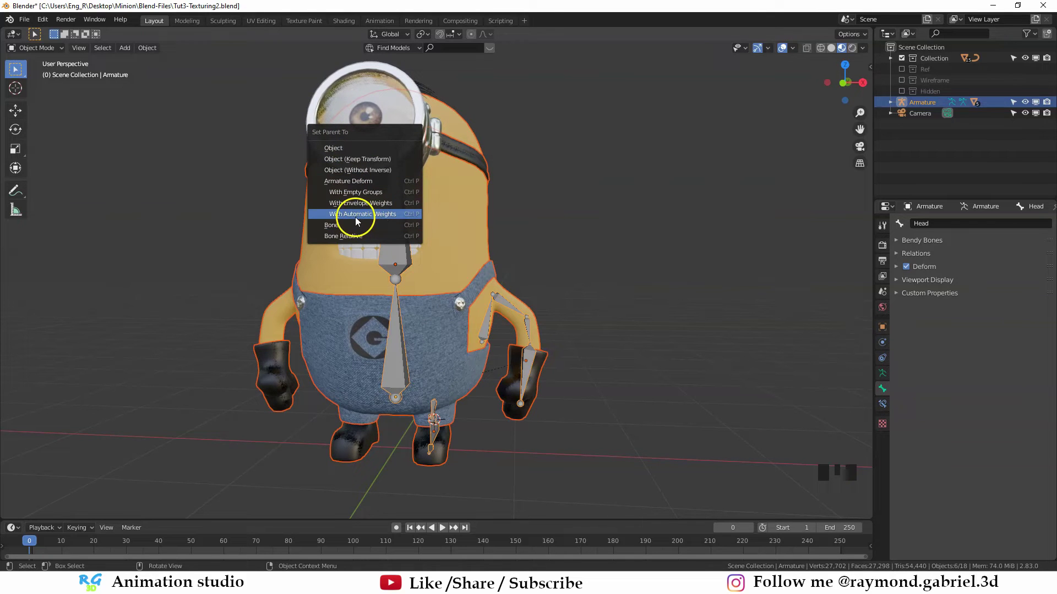
middle_click_drag(355, 217, 406, 241)
Step: Select only the armature and switch it to Pose Mode
key("alt+a")
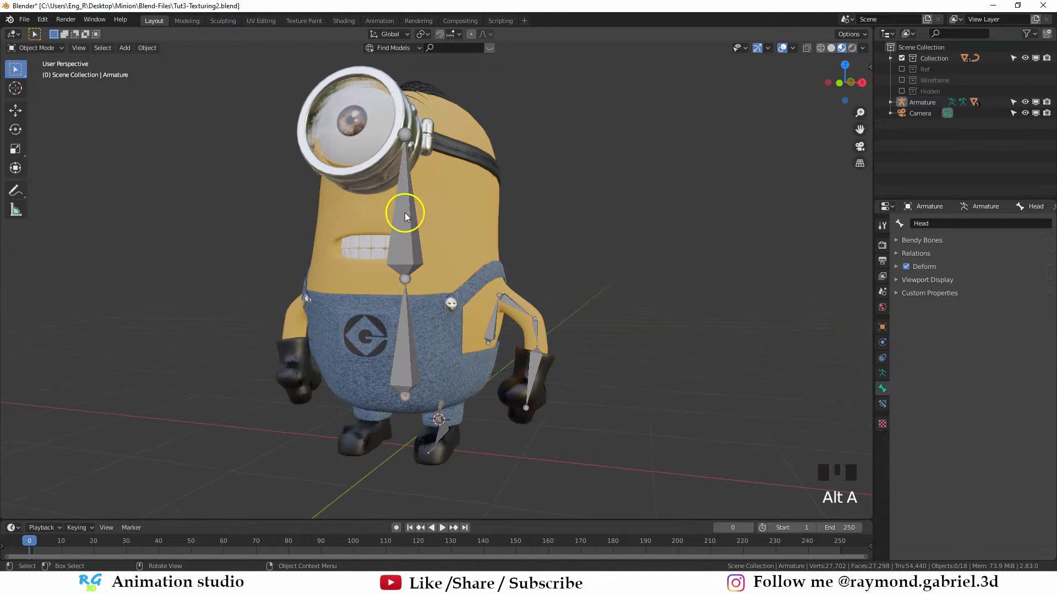
left_click(405, 214)
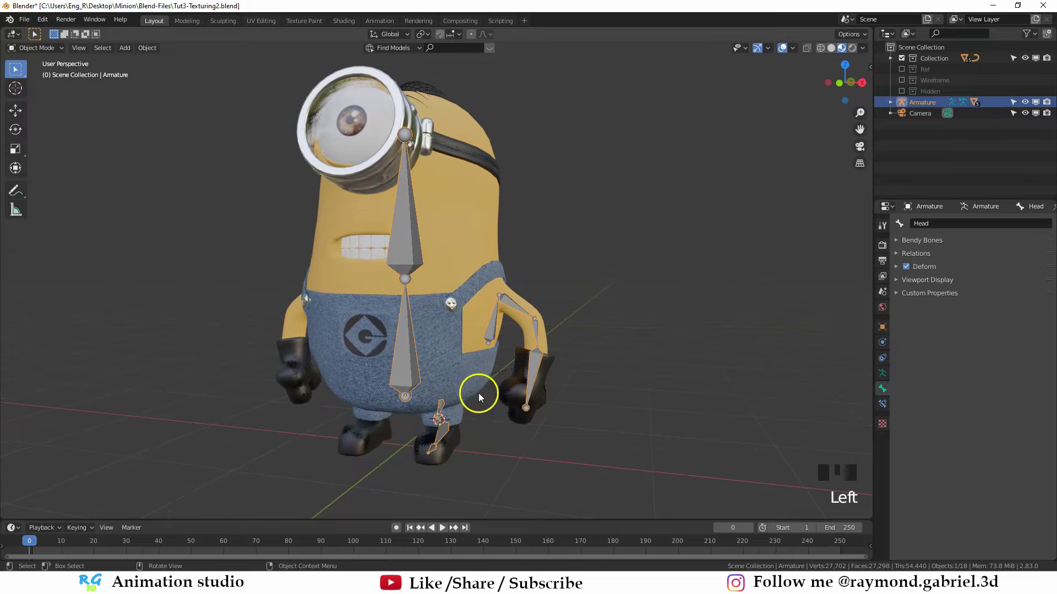
middle_click_drag(470, 193, 423, 289)
scroll(410, 277, "up", 1)
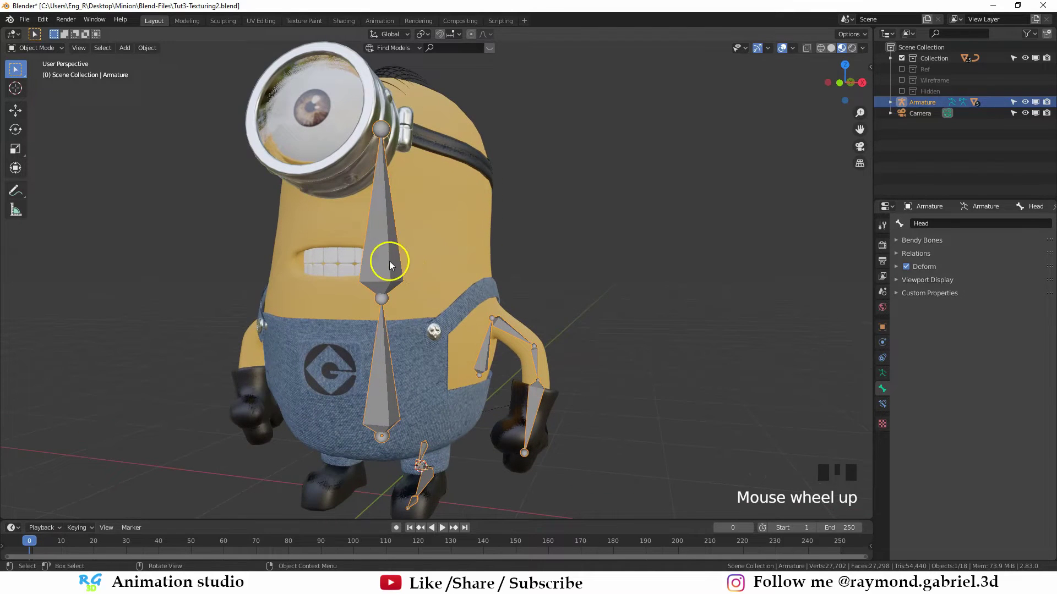
double_click(389, 262)
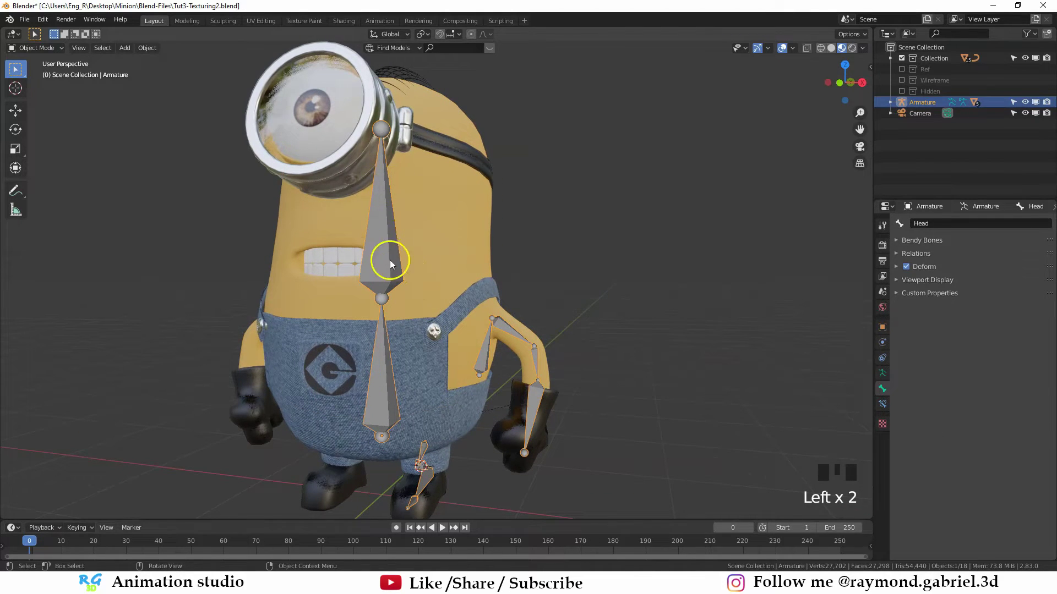
middle_click_drag(378, 254, 384, 245)
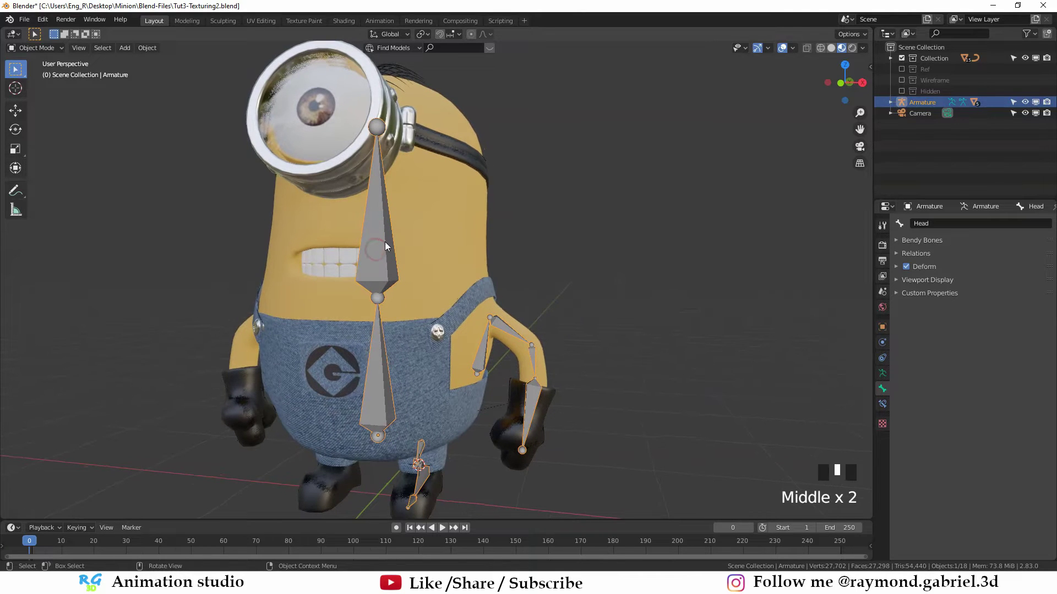
key("ctrl+Tab")
Step: Try rotating the Head bone in the front view to test how the head and goggles follow
left_click(382, 247)
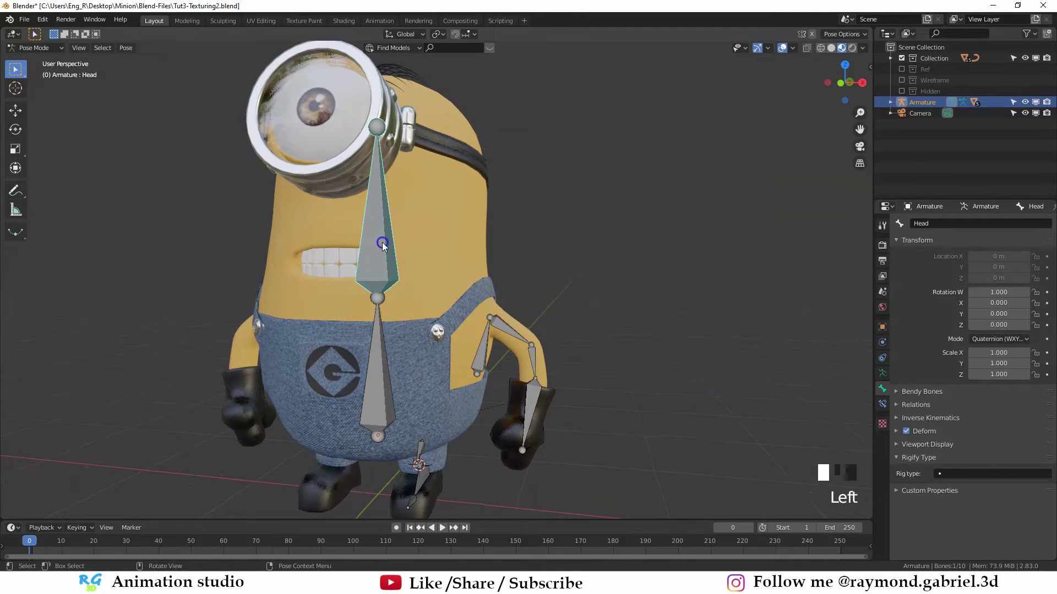
middle_click_drag(382, 247, 336, 225)
key("r")
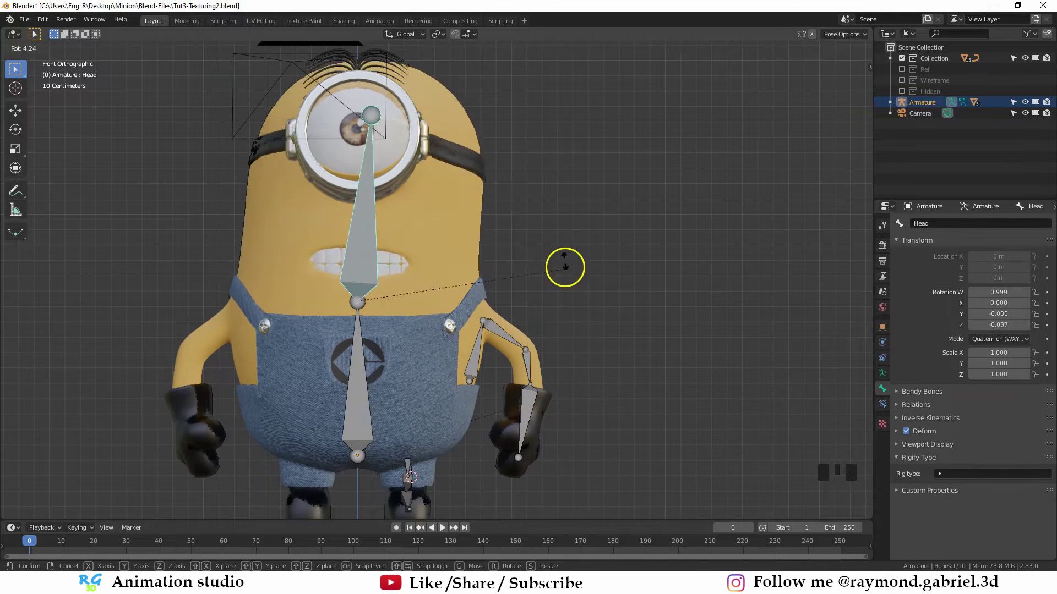
key("Escape")
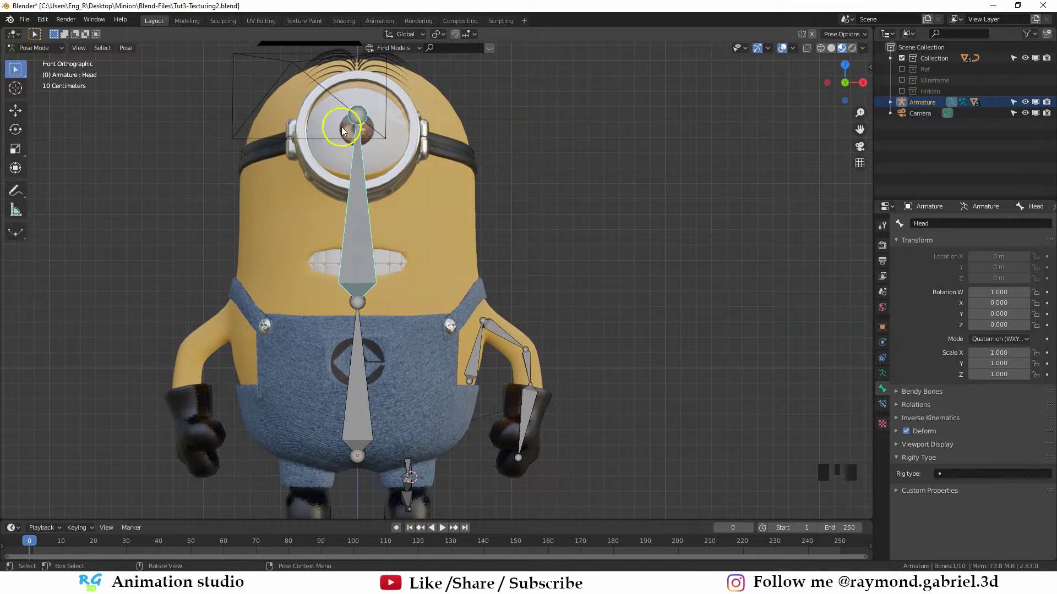
middle_click_drag(341, 131, 382, 157)
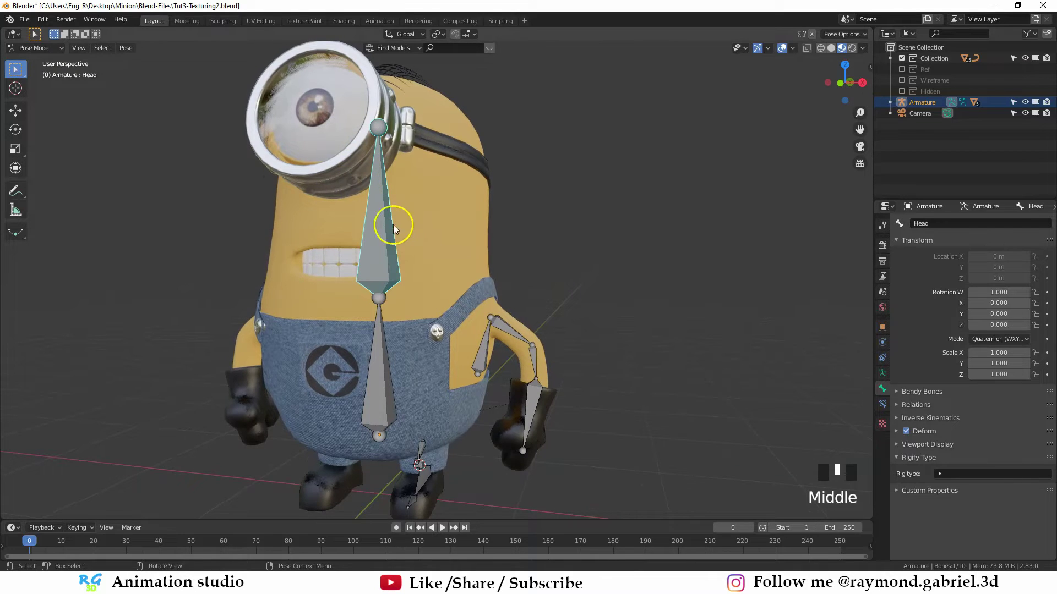
middle_click_drag(393, 225, 567, 239)
key("r")
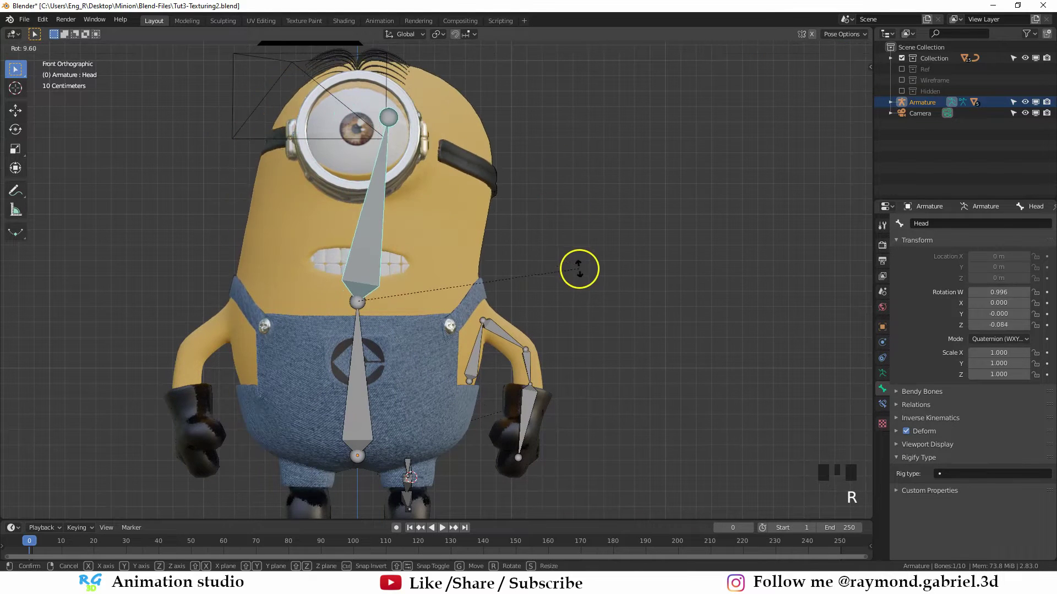
key("Escape")
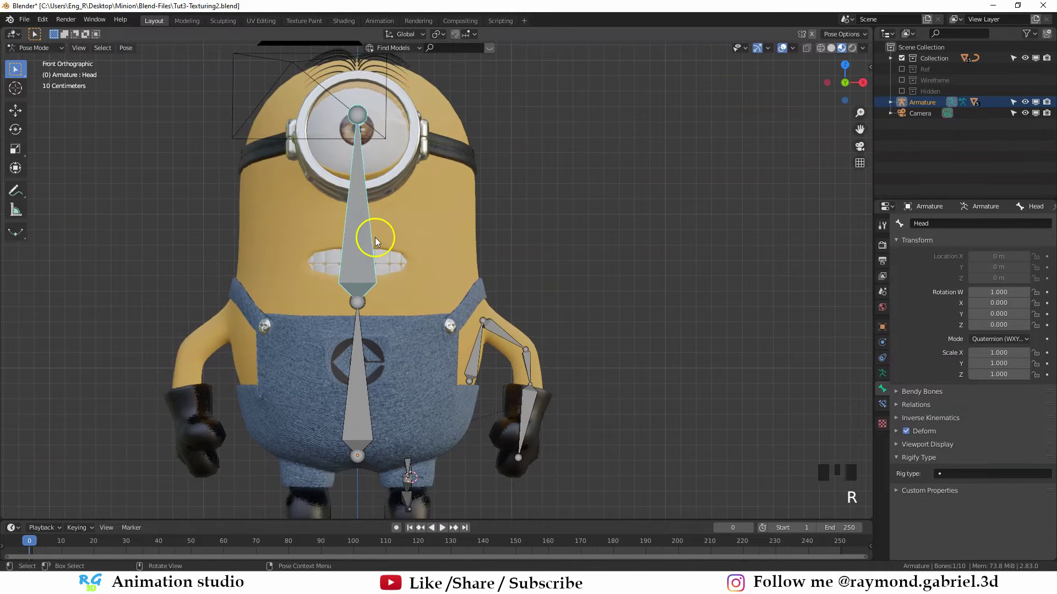
key("r")
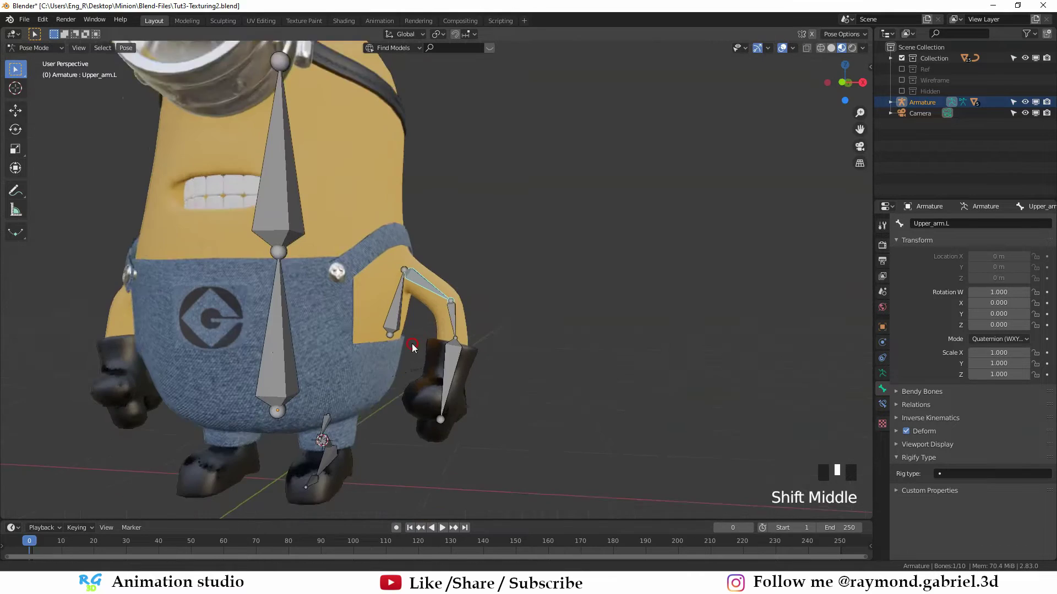
Step: Try rotating the left upper arm bone to test how the arm and glove deform
middle_click_drag(413, 347, 493, 282)
key("r")
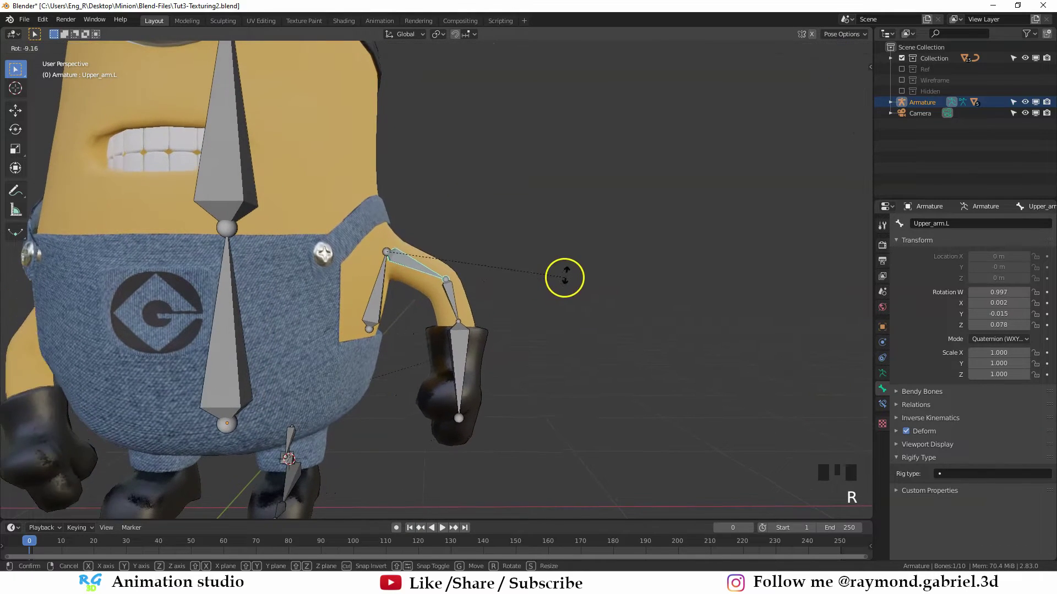
key("Escape")
scroll(121, 305, "down", 2)
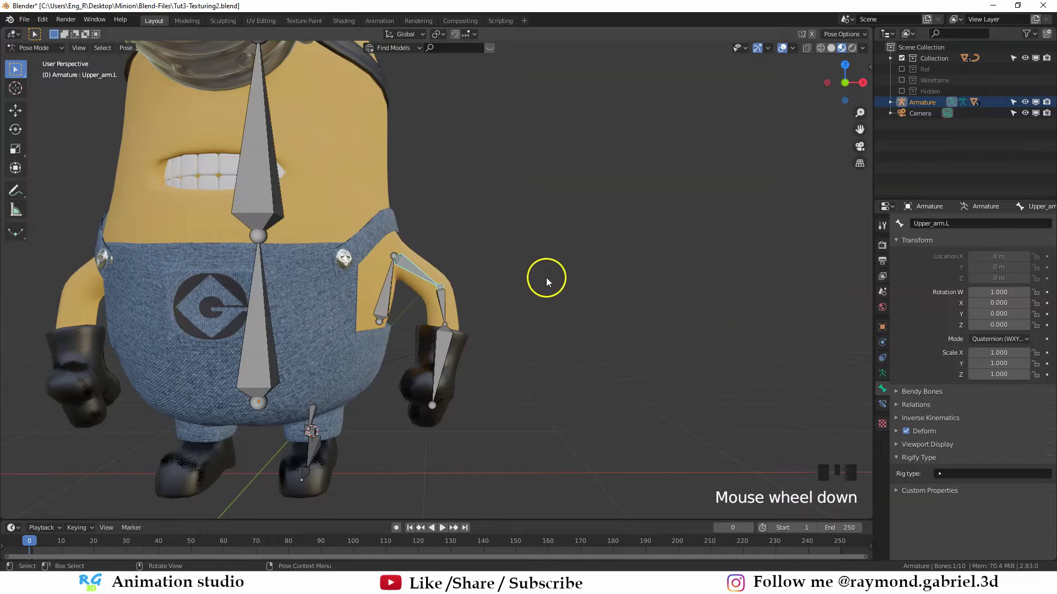
key("r")
right_click(582, 265)
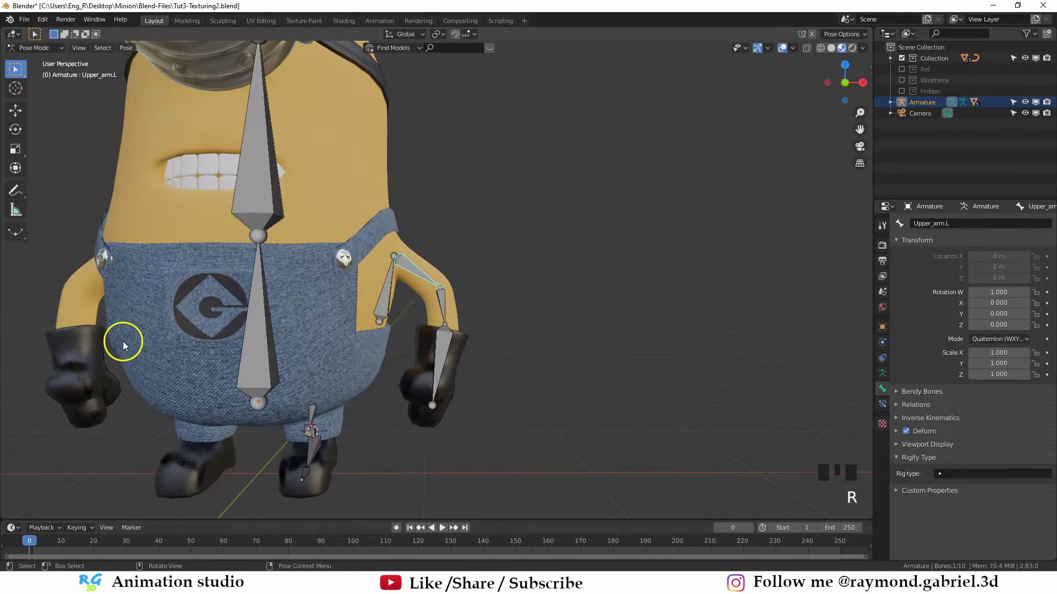
key("r")
middle_click_drag(166, 323, 190, 319)
key("r")
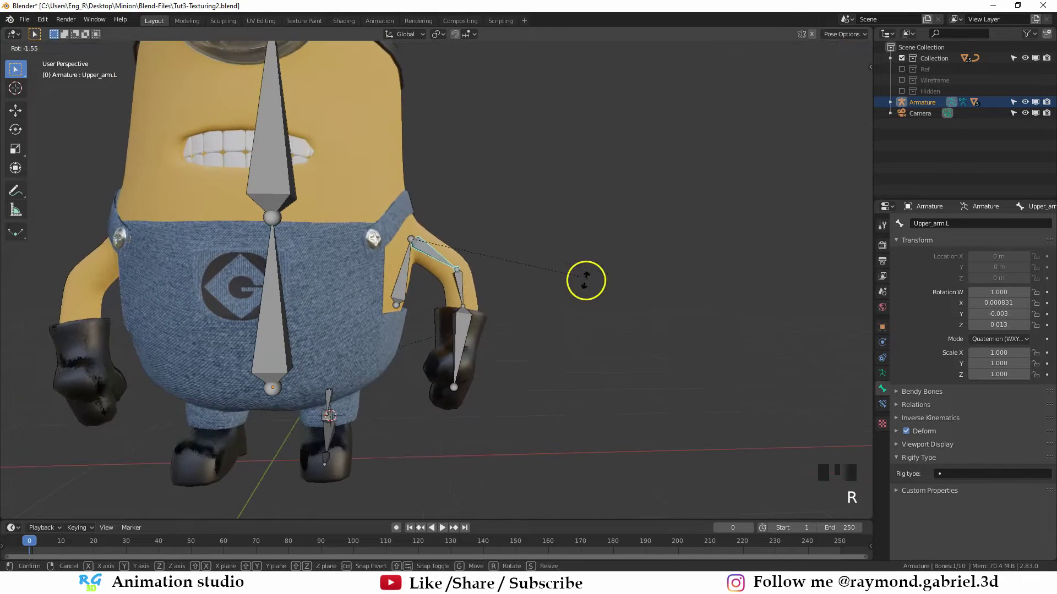
right_click(585, 281)
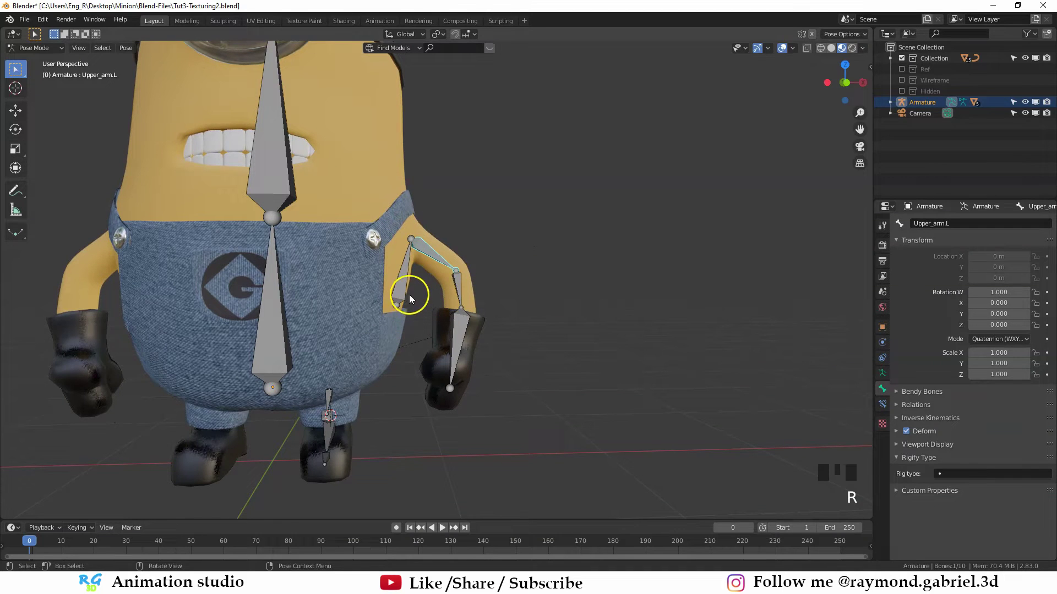
Step: Try rotating the left upper arm bone again while viewing the arm from oblique and side angles
middle_click_drag(559, 351, 364, 295, "shift")
scroll(444, 251, "down", 2)
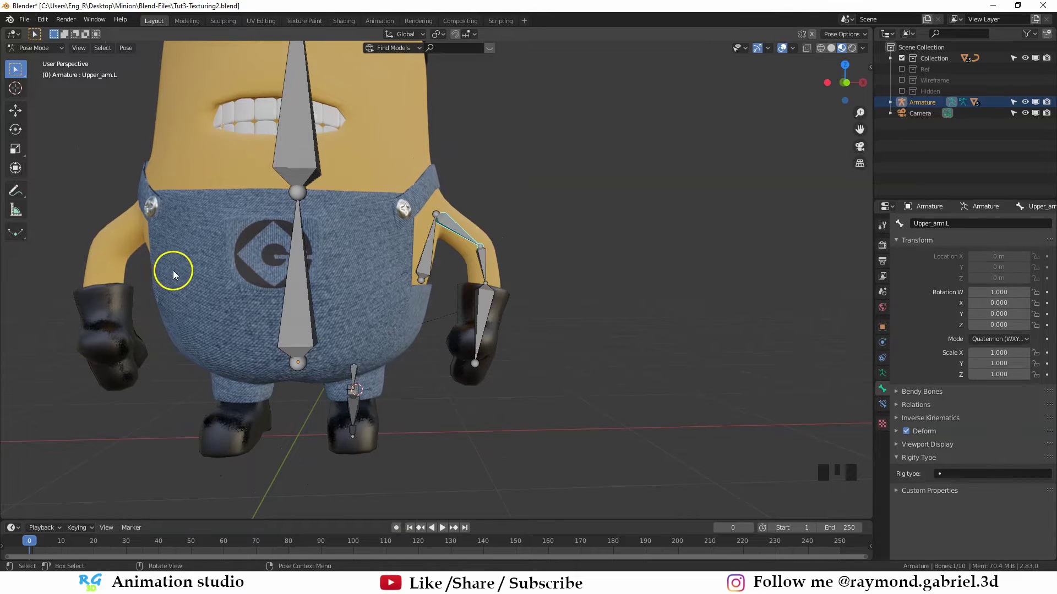
scroll(528, 302, "up", 2)
middle_click_drag(528, 303, 615, 324)
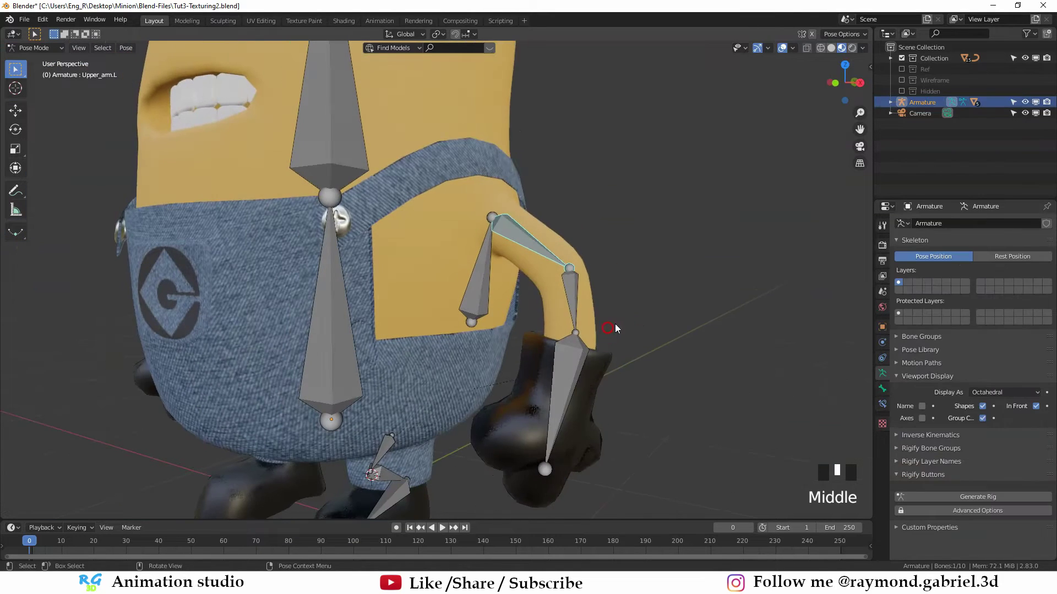
key("r")
right_click(627, 309)
middle_click_drag(447, 279, 552, 259)
middle_click_drag(406, 227, 625, 228)
key("r")
key("r")
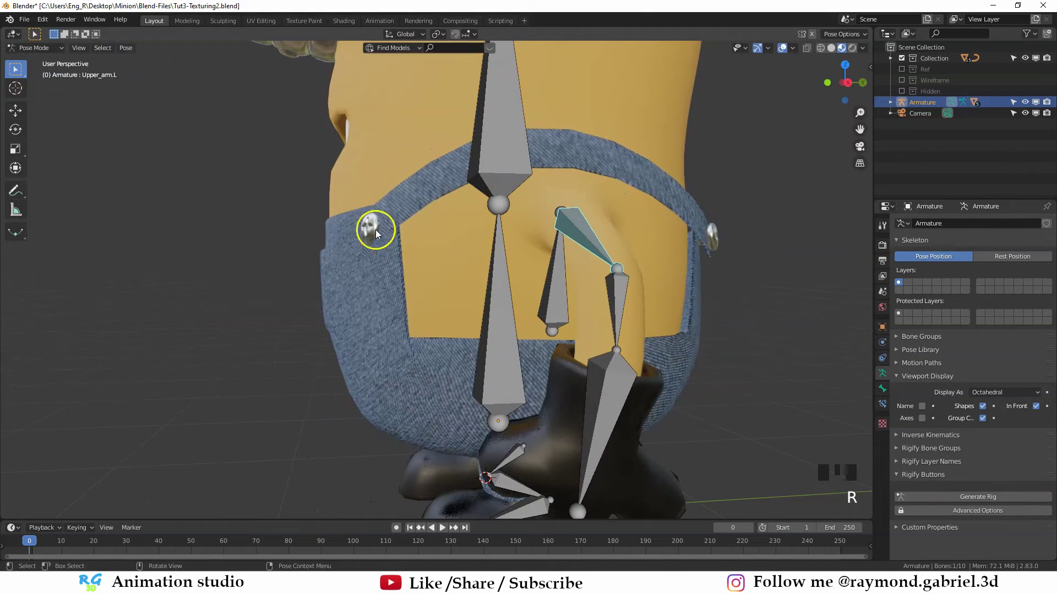
right_click(719, 261)
Step: Return the armature to Pose Mode and select the left upper arm bone
scroll(495, 241, "down", 2)
scroll(509, 307, "up", 2)
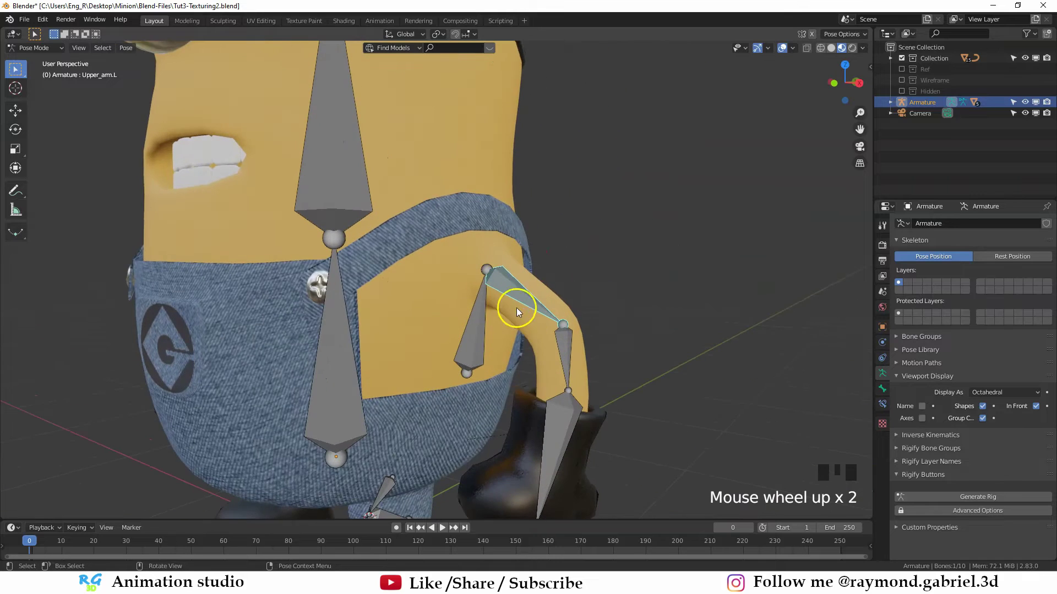
scroll(513, 297, "up", 1)
scroll(422, 236, "down", 1)
middle_click_drag(422, 235, 368, 282)
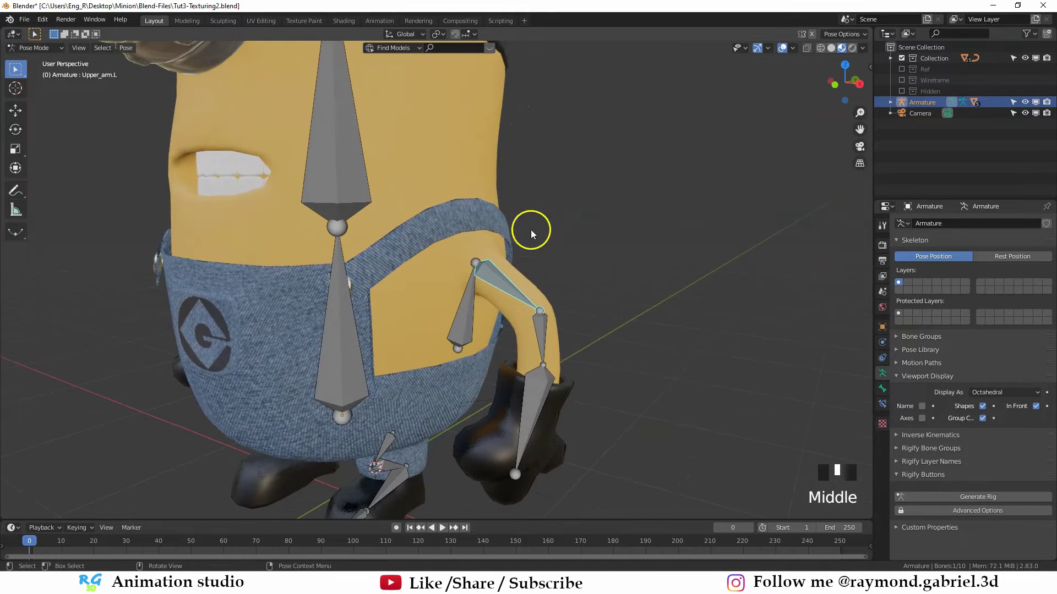
middle_click_drag(524, 255, 537, 252)
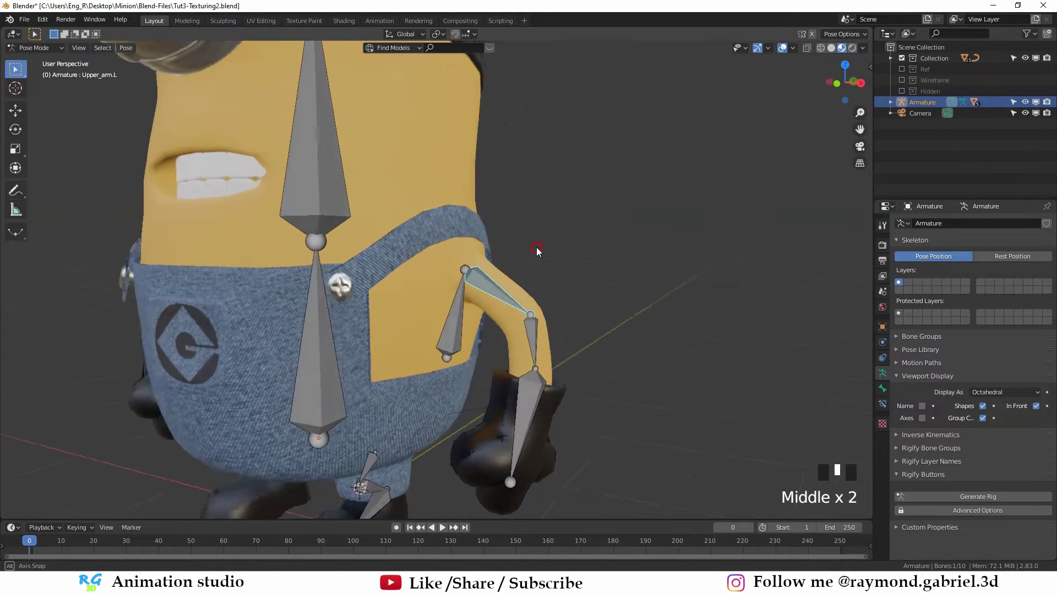
middle_click_drag(496, 299, 510, 290)
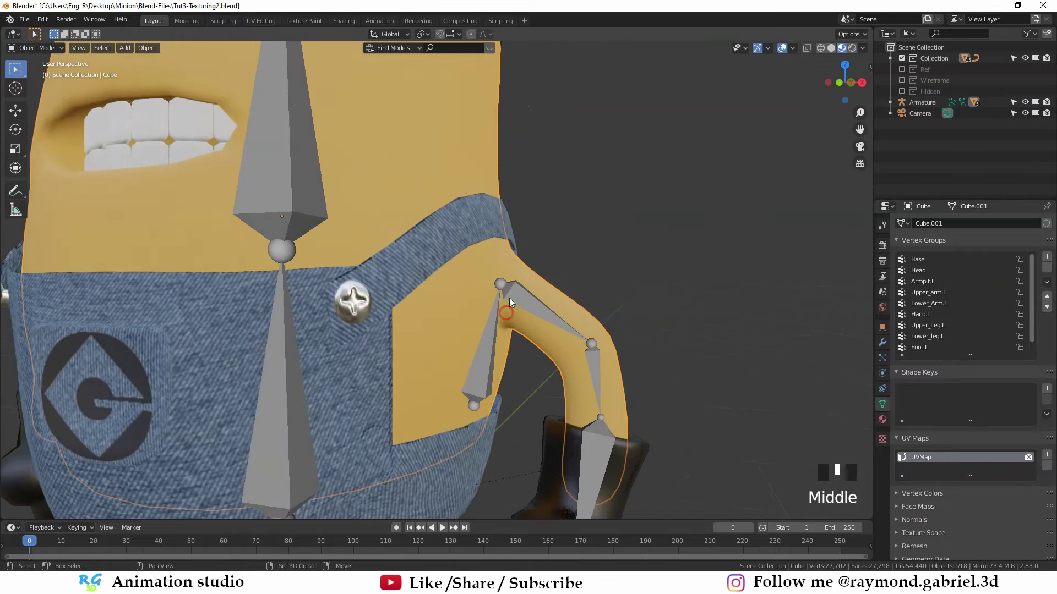
left_click(511, 288)
key("ctrl+Tab")
left_click(515, 287)
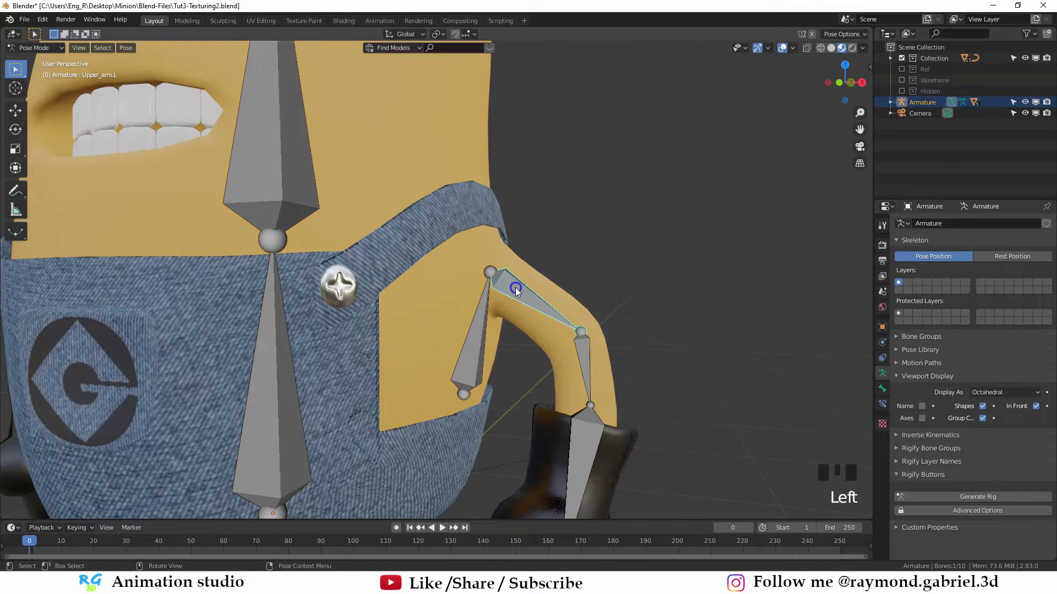
scroll(530, 286, "down", 1)
mouse_move(471, 285)
middle_mouse_down()
mouse_move(453, 282)
mouse_move(475, 287)
middle_mouse_up()
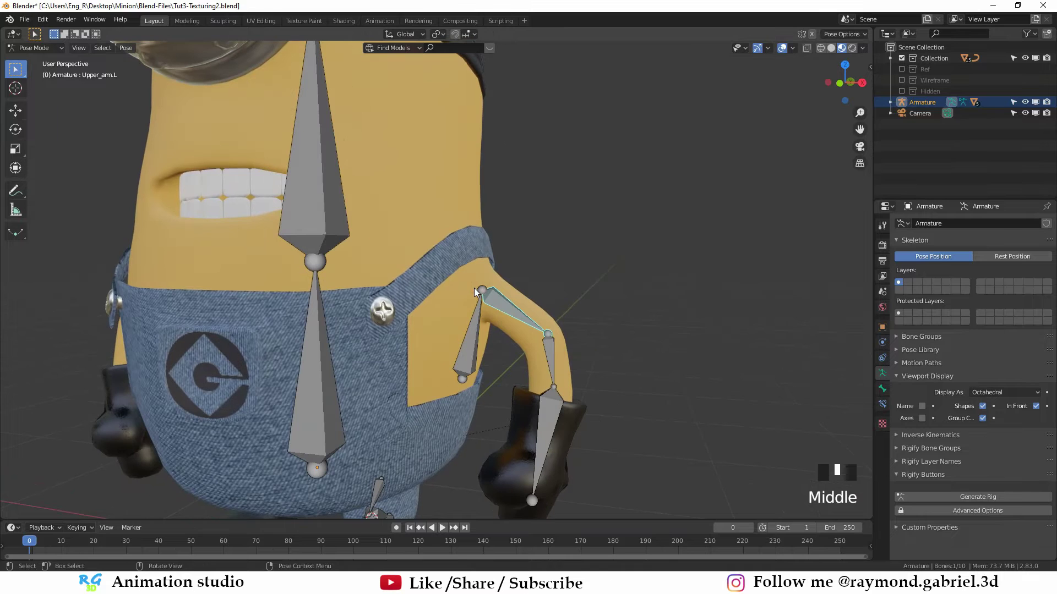
Step: Leave Pose Mode for Object Mode, select the yellow body mesh and switch it to Weight Paint mode
key("ctrl+Tab")
left_click(437, 197)
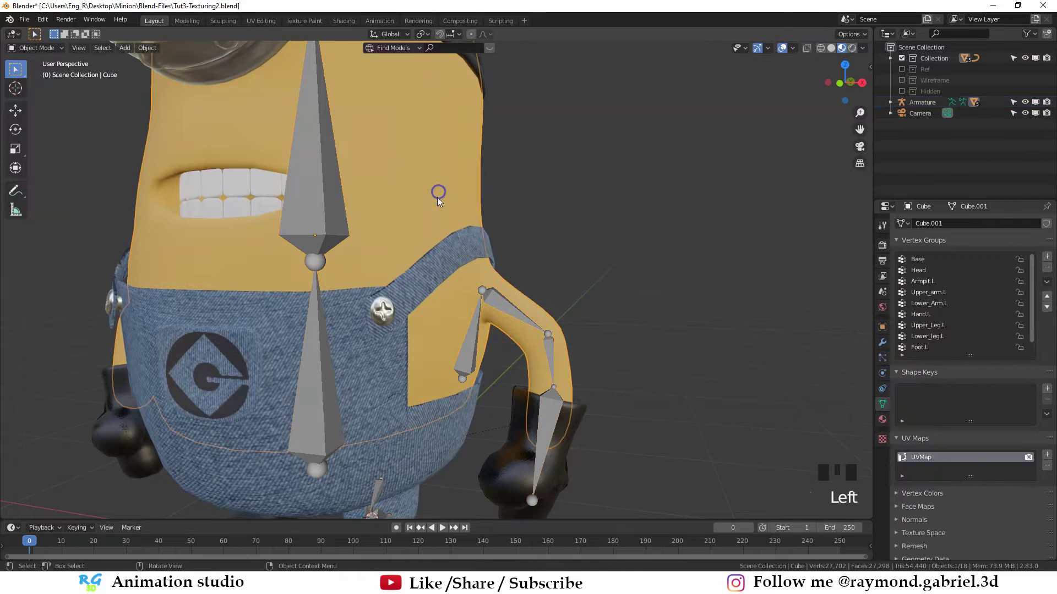
middle_click_drag(437, 197, 445, 206, "shift")
key("ctrl+Tab")
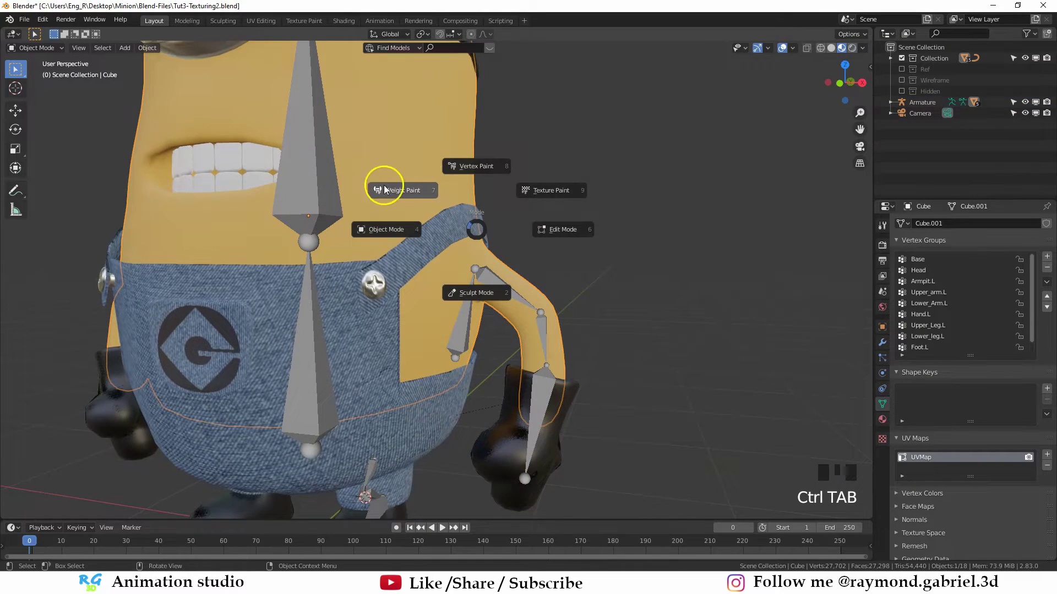
left_click(407, 191)
scroll(416, 210, "down", 2)
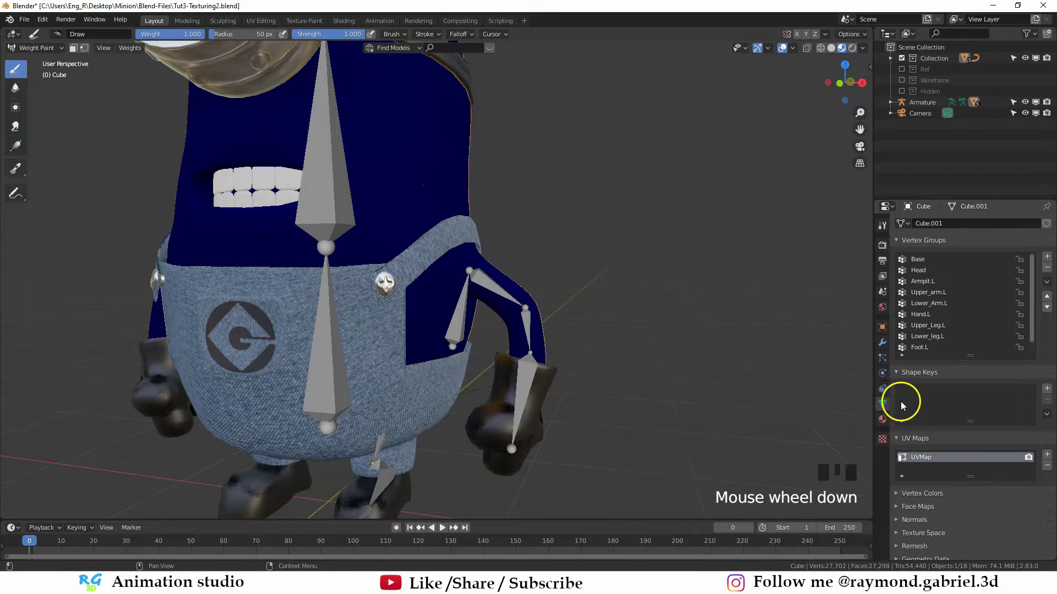
Step: Look through the body's vertex groups and compare them with the bones of the rig
left_click(916, 258)
scroll(930, 272, "down", 5)
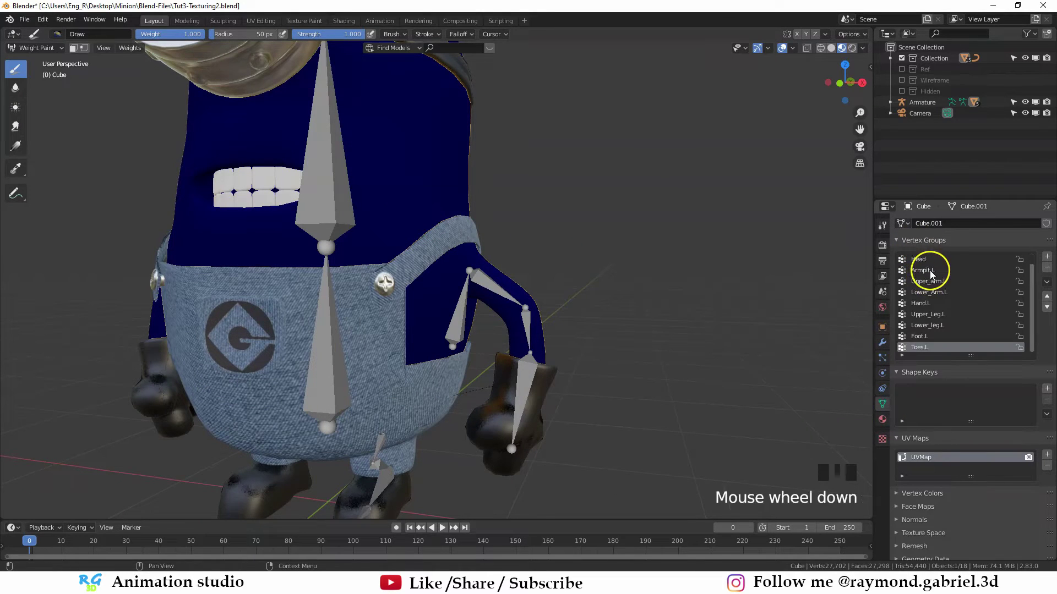
scroll(930, 297, "up", 3)
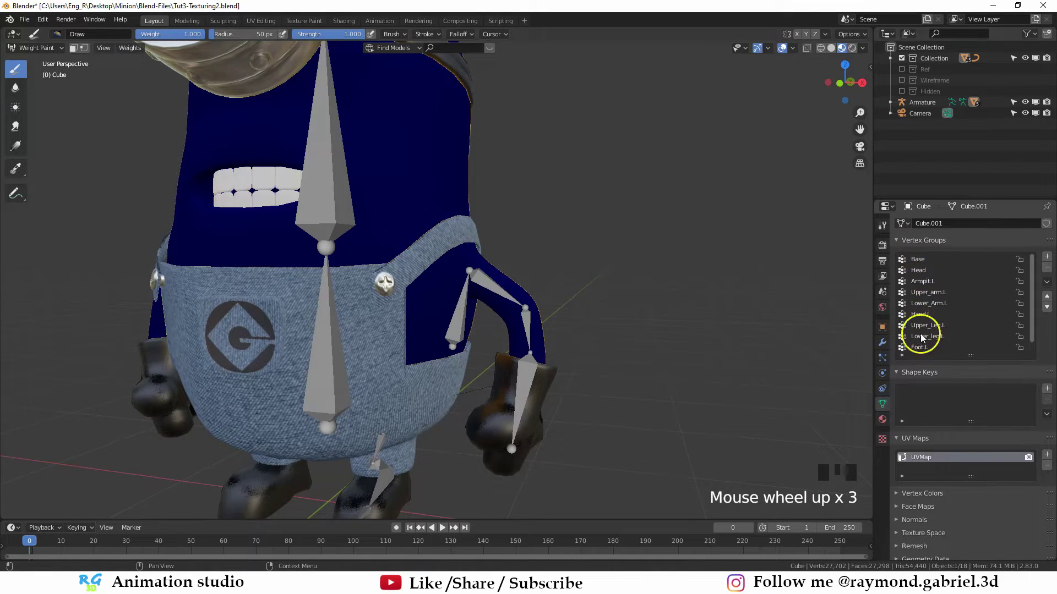
middle_click_drag(783, 312, 820, 374, "shift")
scroll(850, 336, "up", 1)
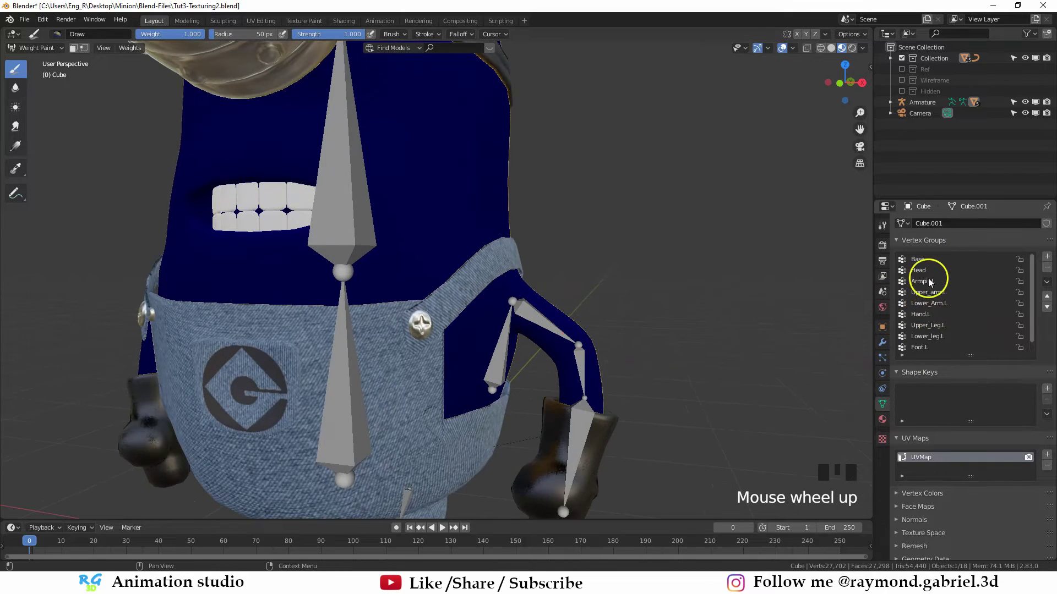
middle_click_drag(540, 306, 528, 280, "shift")
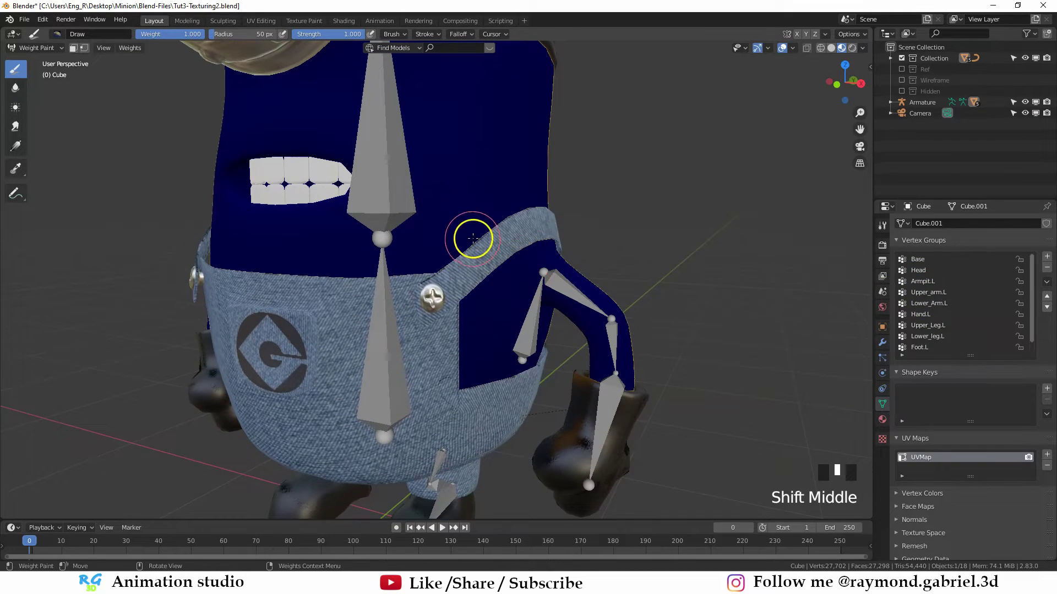
middle_click_drag(474, 184, 496, 174)
middle_click_drag(495, 174, 520, 230, "shift")
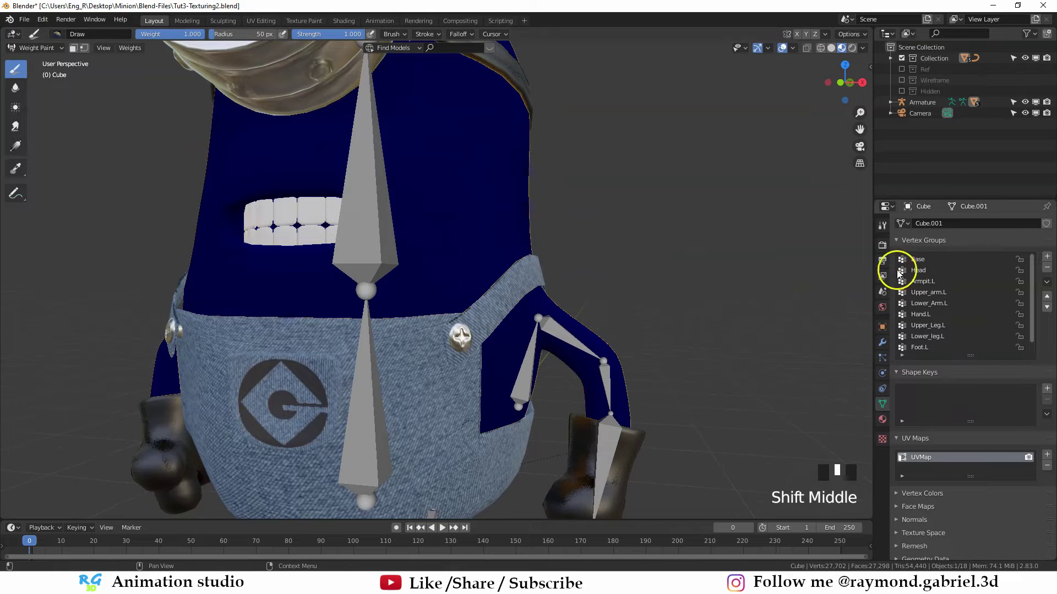
Step: Display the Head vertex group and examine how its weights spread over the head and torso
left_click(924, 272)
middle_click_drag(539, 308, 464, 224)
middle_click_drag(470, 292, 483, 267)
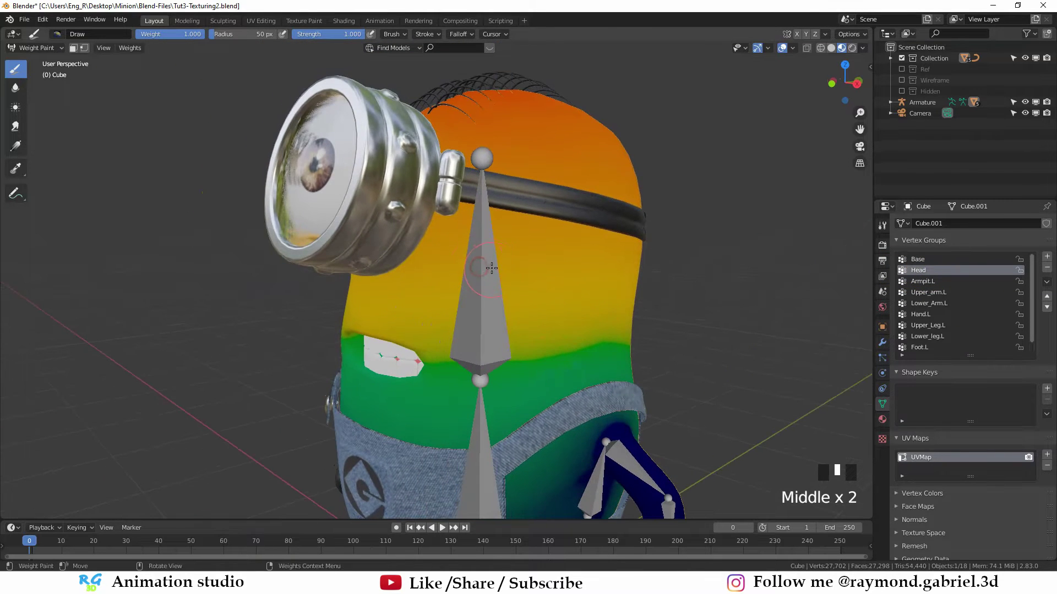
middle_click_drag(624, 162, 534, 113)
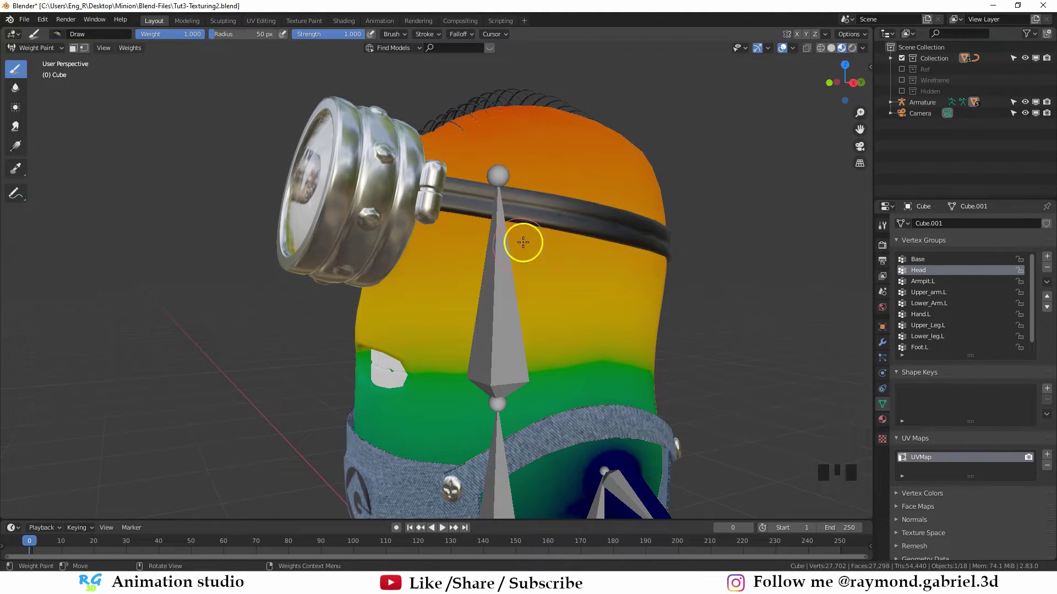
middle_click_drag(531, 271, 486, 297, "shift")
middle_click_drag(566, 302, 584, 248, "shift")
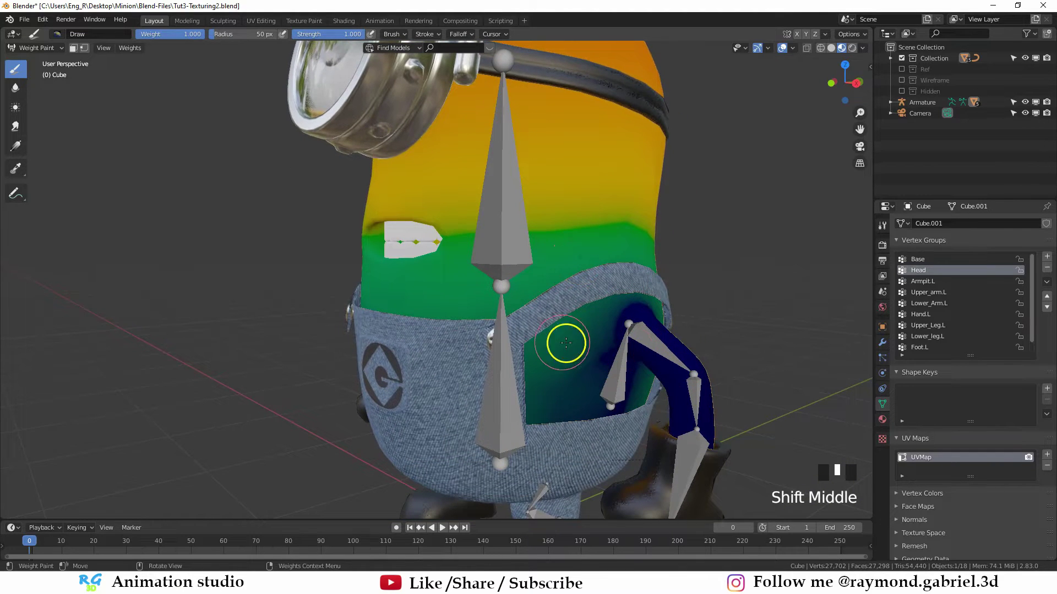
middle_click_drag(618, 306, 613, 224, "shift")
scroll(750, 291, "up", 2)
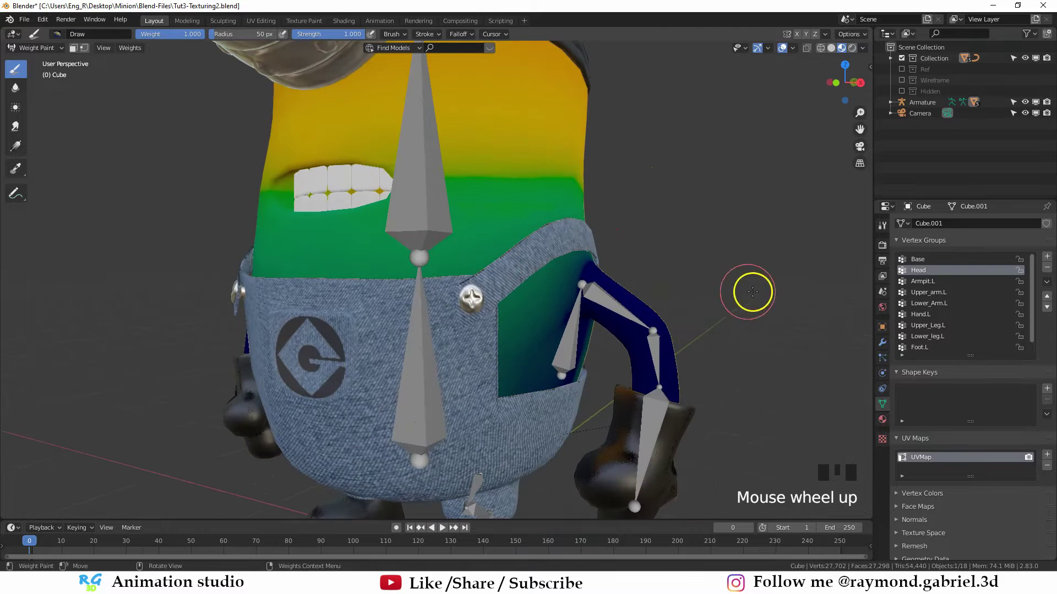
Step: Display the Upper_arm.L vertex group and examine its weights on the arm and surrounding torso from several angles
left_click(928, 293)
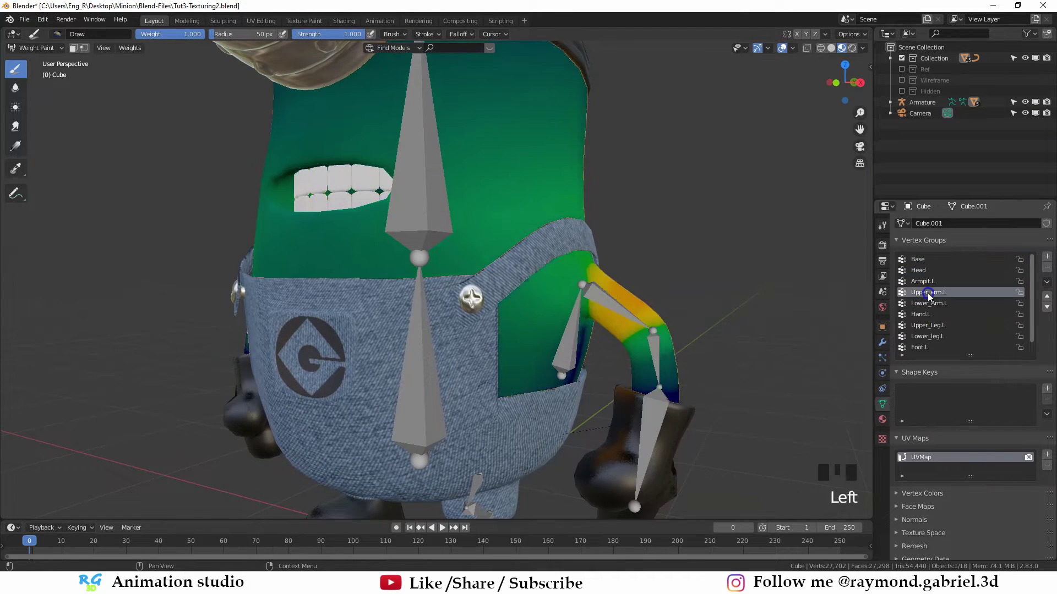
middle_click_drag(583, 314, 505, 266, "shift")
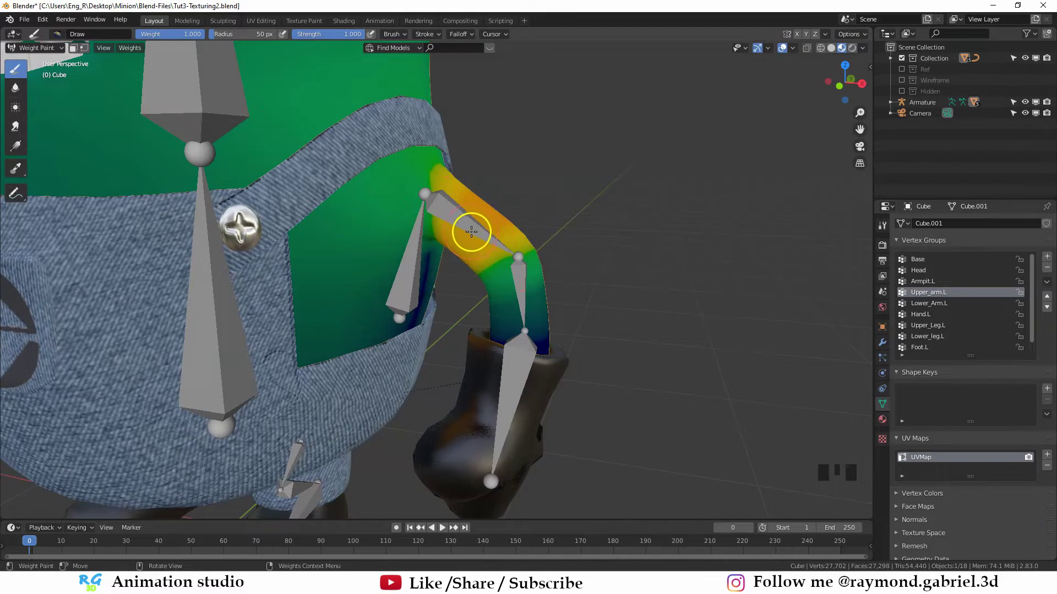
middle_click_drag(494, 238, 562, 175, "shift")
mouse_move(354, 241)
middle_mouse_down()
mouse_move(432, 207)
mouse_move(412, 227)
mouse_move(485, 232)
middle_mouse_up()
scroll(414, 226, "down", 2)
scroll(418, 250, "up", 2)
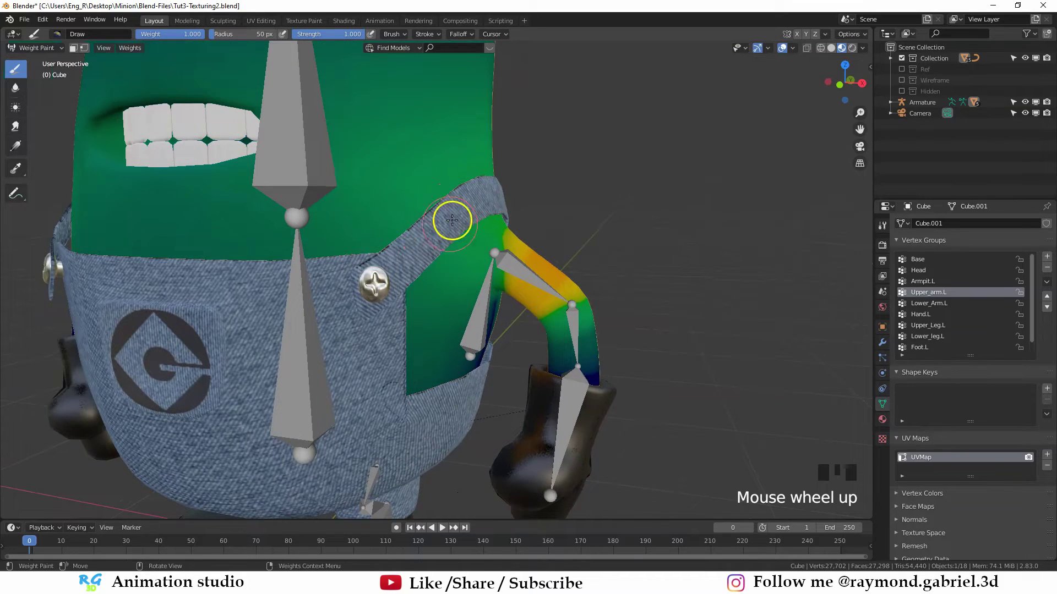
middle_click_drag(420, 239, 432, 207)
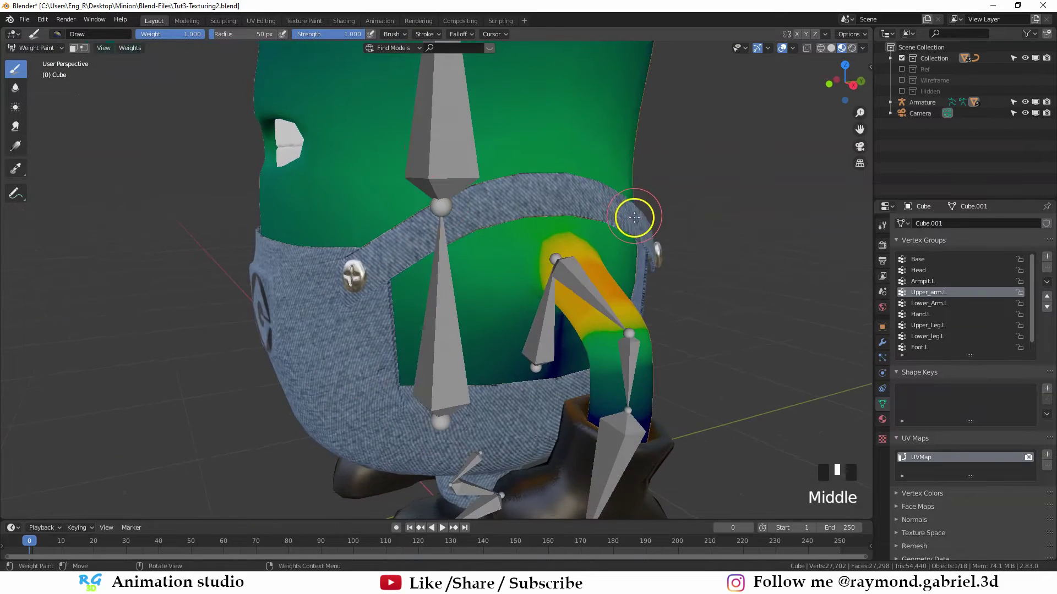
middle_click_drag(632, 217, 462, 259)
scroll(561, 234, "down", 2)
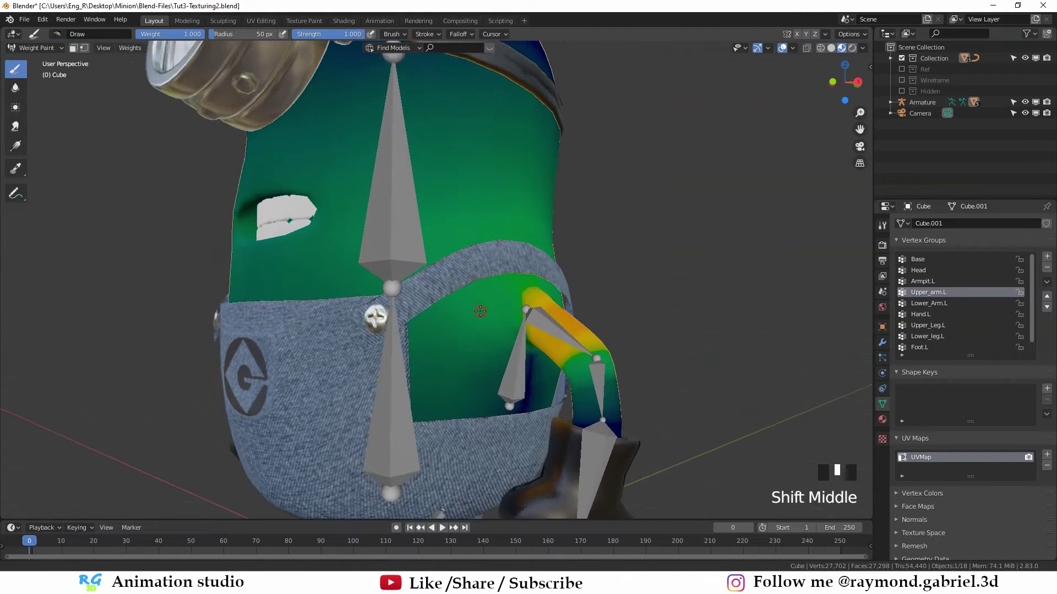
scroll(456, 256, "up", 2)
scroll(462, 256, "up", 1)
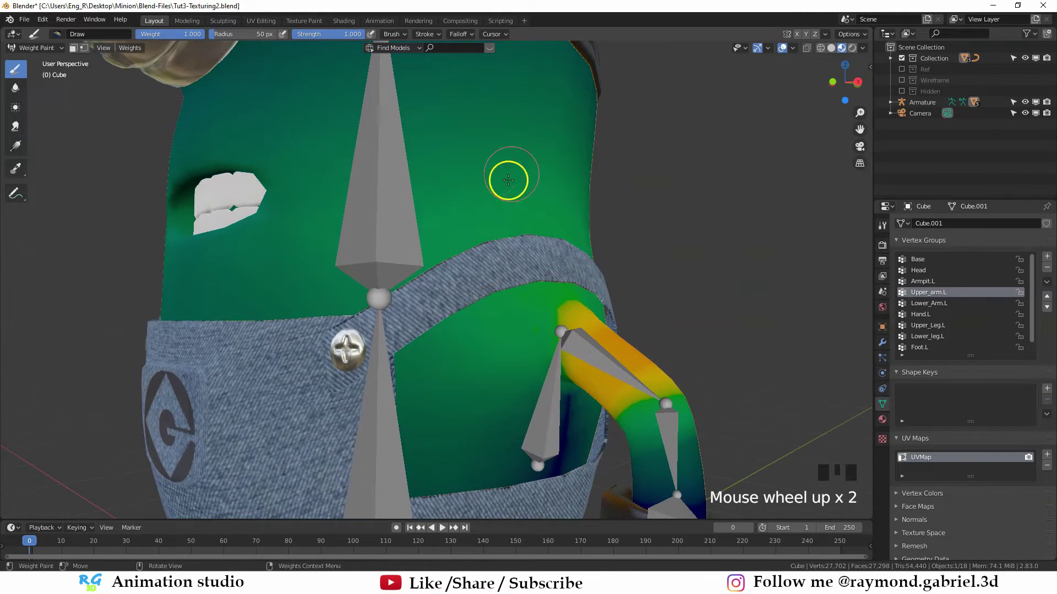
middle_click_drag(437, 226, 434, 271)
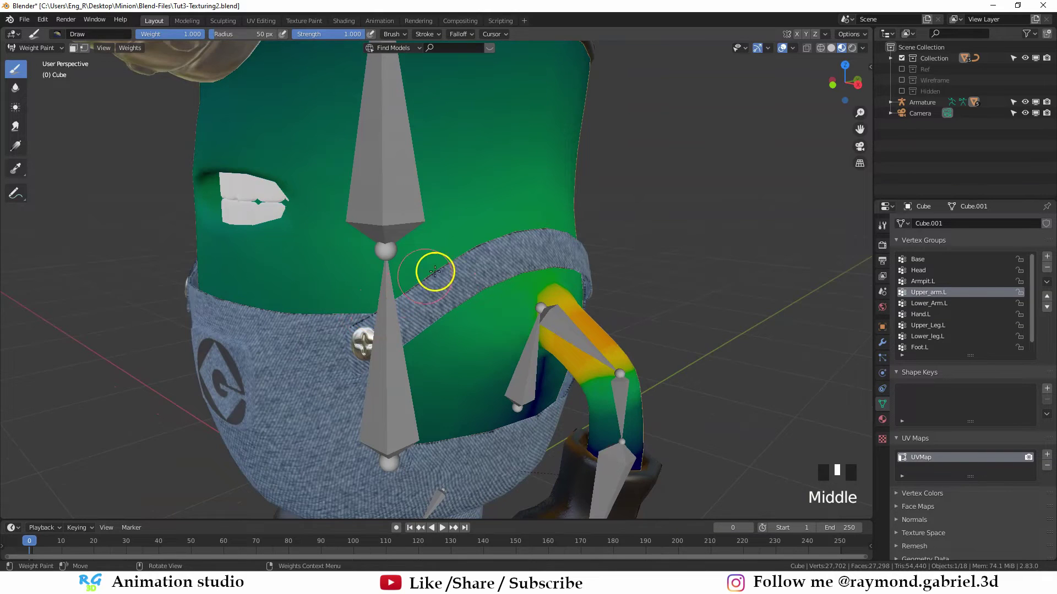
middle_click_drag(553, 235, 669, 252)
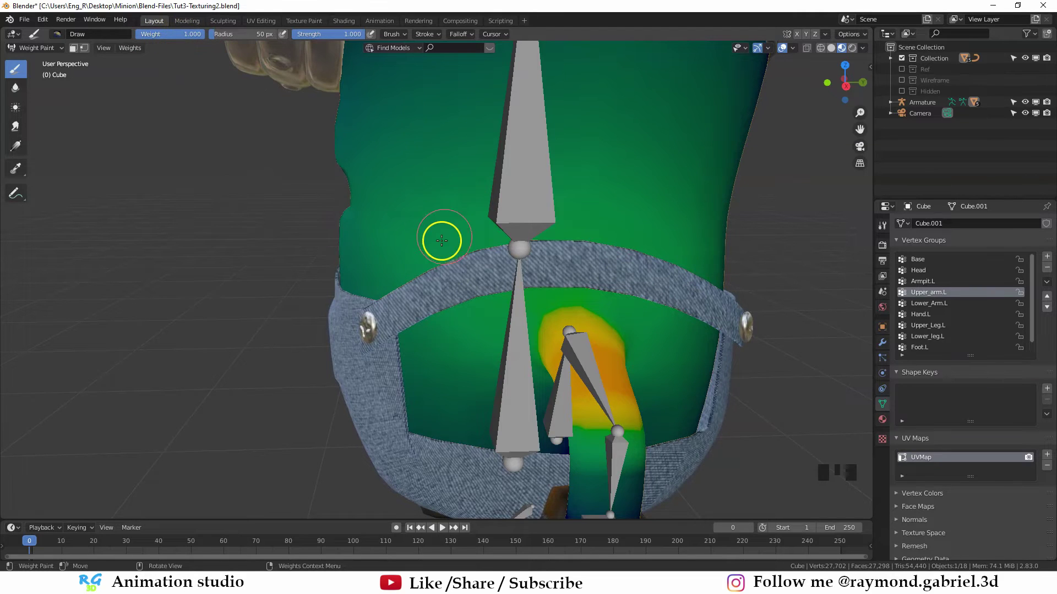
Step: Try painting Upper_arm.L weight at 1.000 on the body just above the overalls strap, and undo the strokes
mouse_move(419, 247)
left_mouse_down()
mouse_move(512, 228)
mouse_move(597, 228)
left_mouse_up()
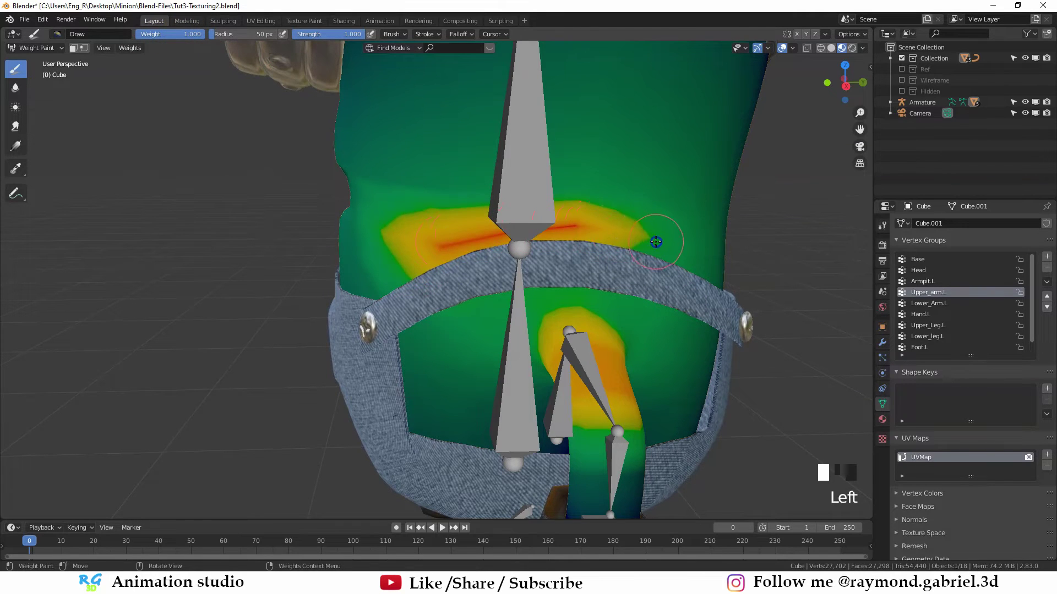
left_click_drag(655, 242, 663, 238)
middle_click_drag(544, 224, 449, 228)
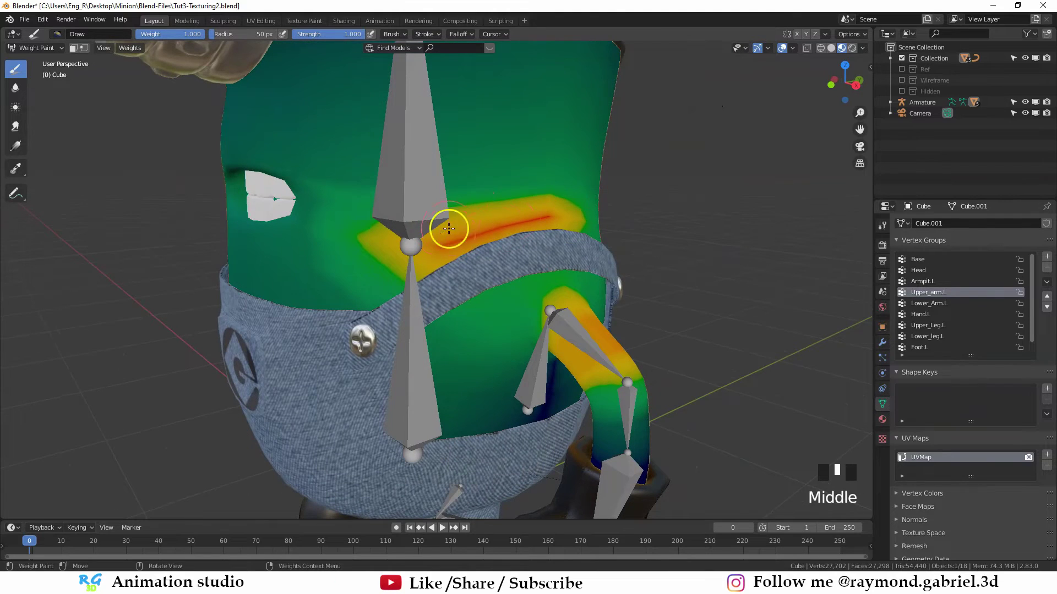
key("ctrl+z")
key("ctrl+z")
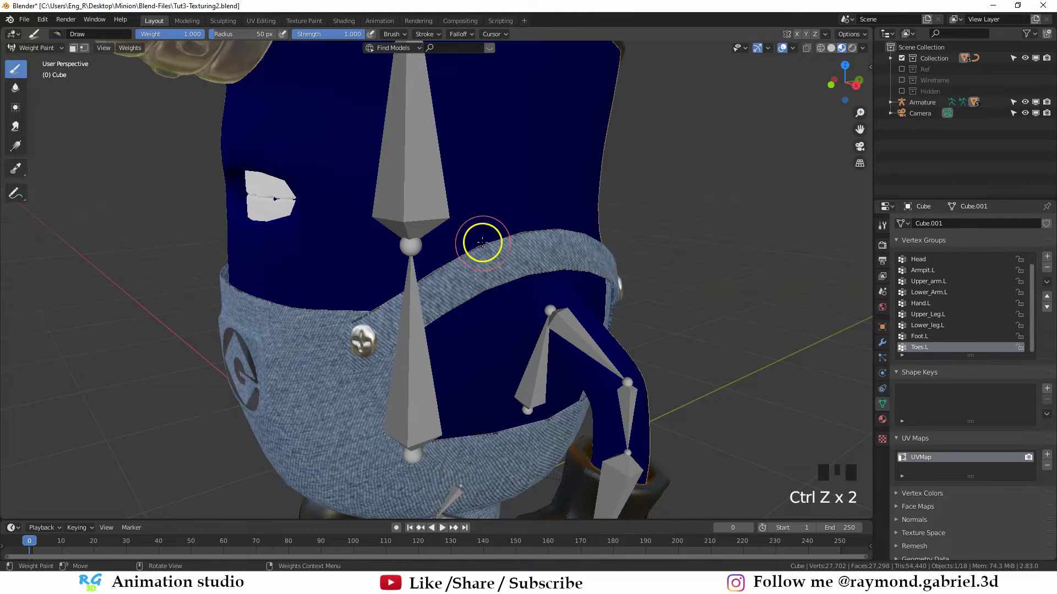
Step: Try painting Upper_arm.L on the body above the strap with the brush weight at 0.000, and undo it
left_click(925, 281)
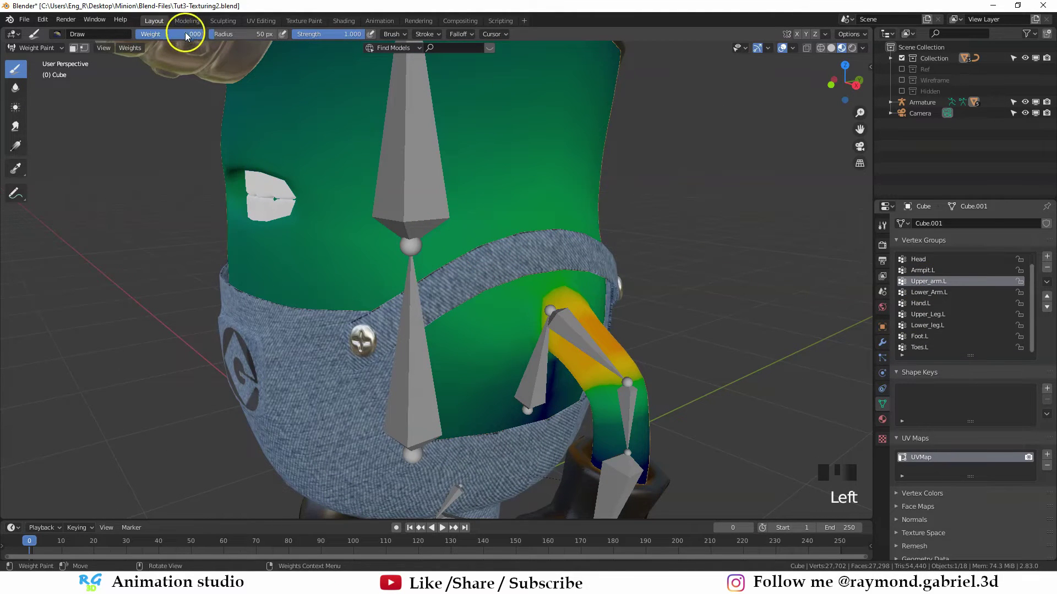
left_click_drag(182, 34, 81, 37)
left_click_drag(406, 252, 534, 223)
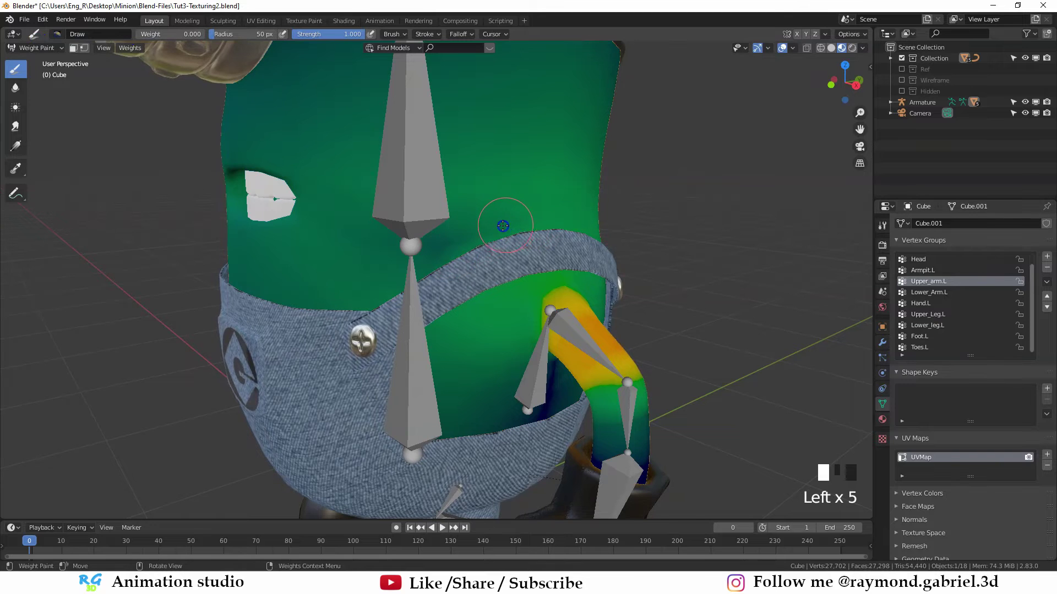
key("ctrl+z")
key("ctrl+z")
middle_click_drag(515, 234, 556, 244)
key("ctrl+z")
middle_click_drag(493, 275, 501, 265)
key("ctrl+z")
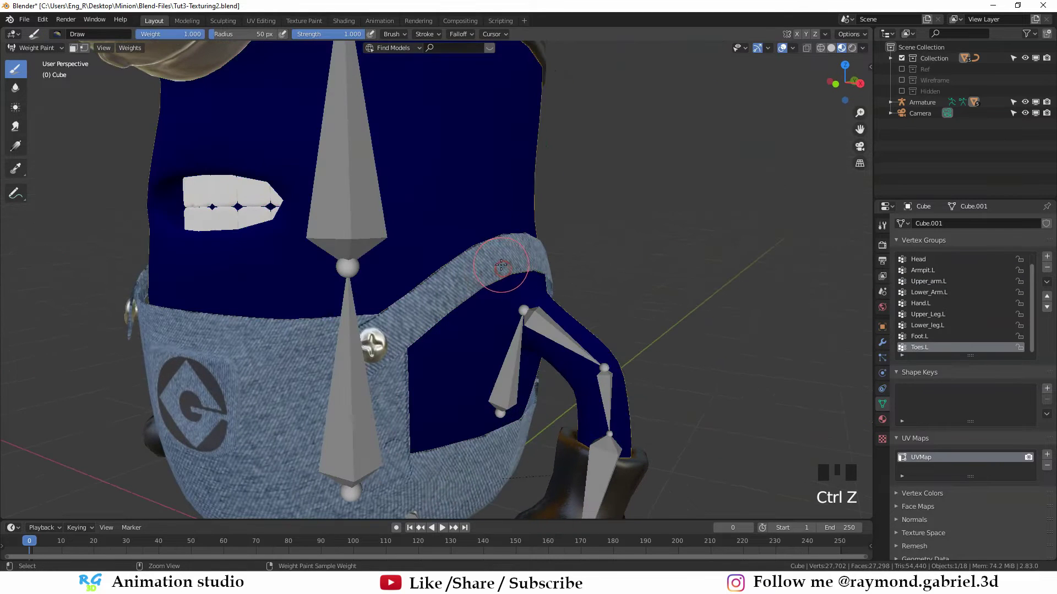
Step: Display the Upper_arm.L vertex group again to inspect its weights around the shoulder, and leave weight painting
left_click(928, 281)
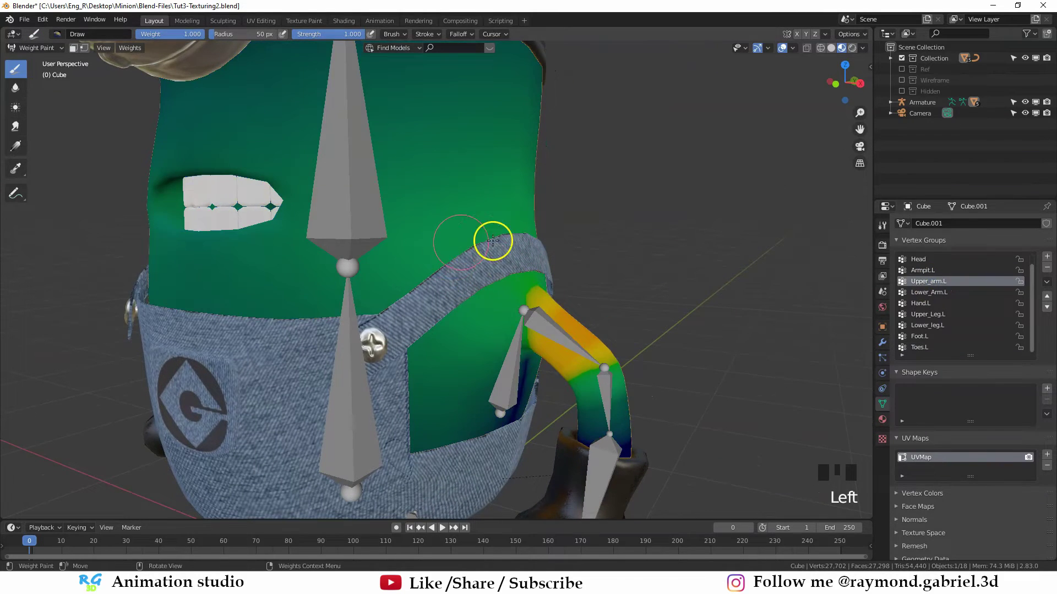
middle_click_drag(506, 254, 504, 247)
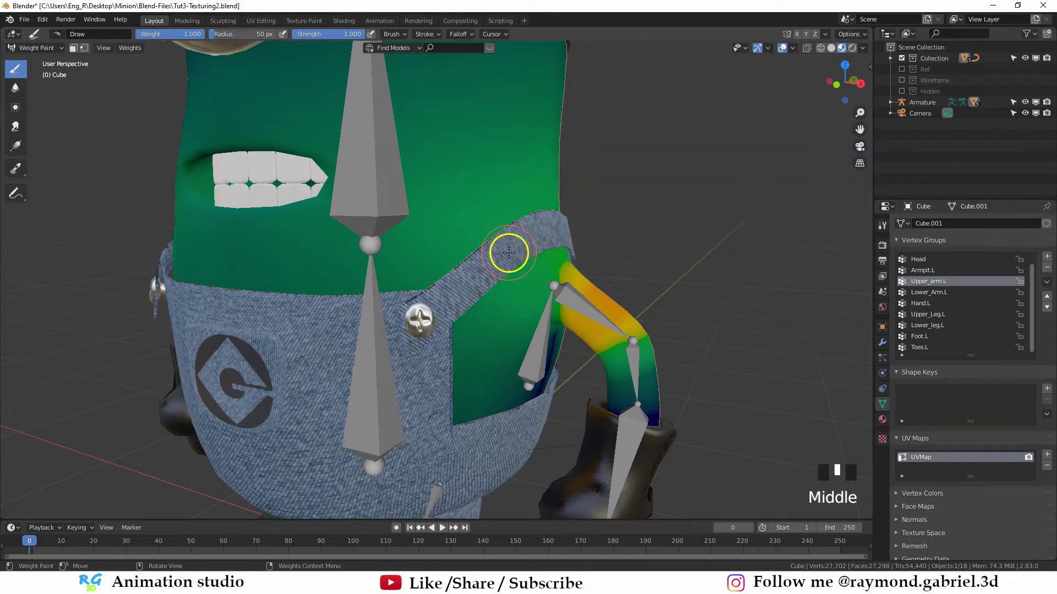
key("ctrl+Tab")
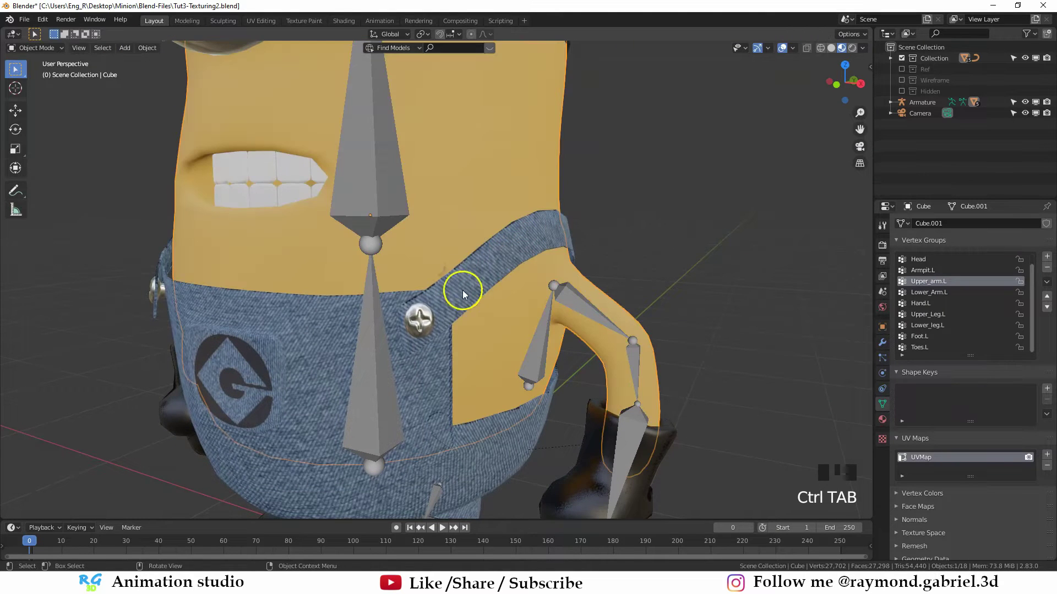
Step: Open the armature for editing and place the 3D cursor on the front button of the overalls' left strap
middle_click_drag(463, 289, 513, 289, "shift")
scroll(467, 277, "down", 2)
middle_click_drag(547, 332, 418, 285)
scroll(487, 295, "up", 2)
left_click(492, 243)
key("Tab")
scroll(410, 287, "down", 2)
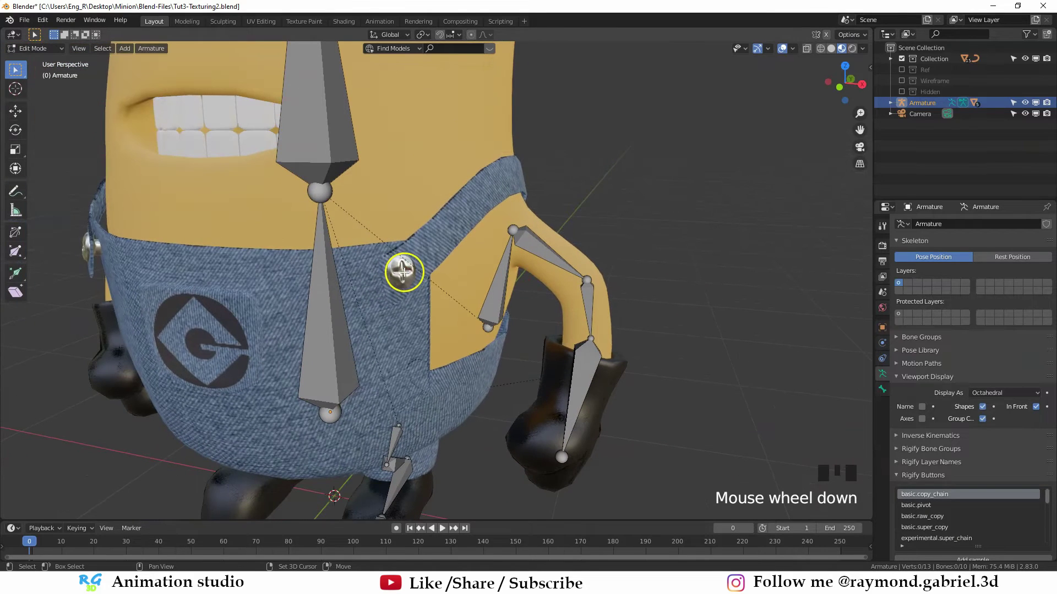
right_click(404, 271, "shift")
middle_click_drag(413, 285, 453, 286)
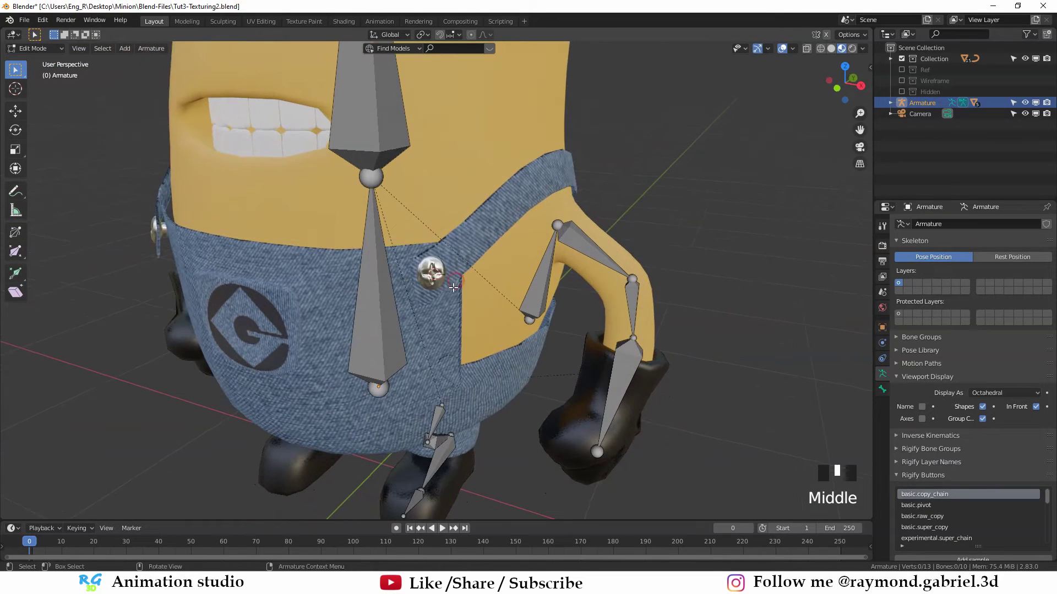
Step: Add a bone to the armature, scale it down and move its base onto the front strap button
key("shift+a")
left_click(443, 210)
middle_click_drag(439, 182, 463, 264, "shift")
key("s")
left_click(392, 219)
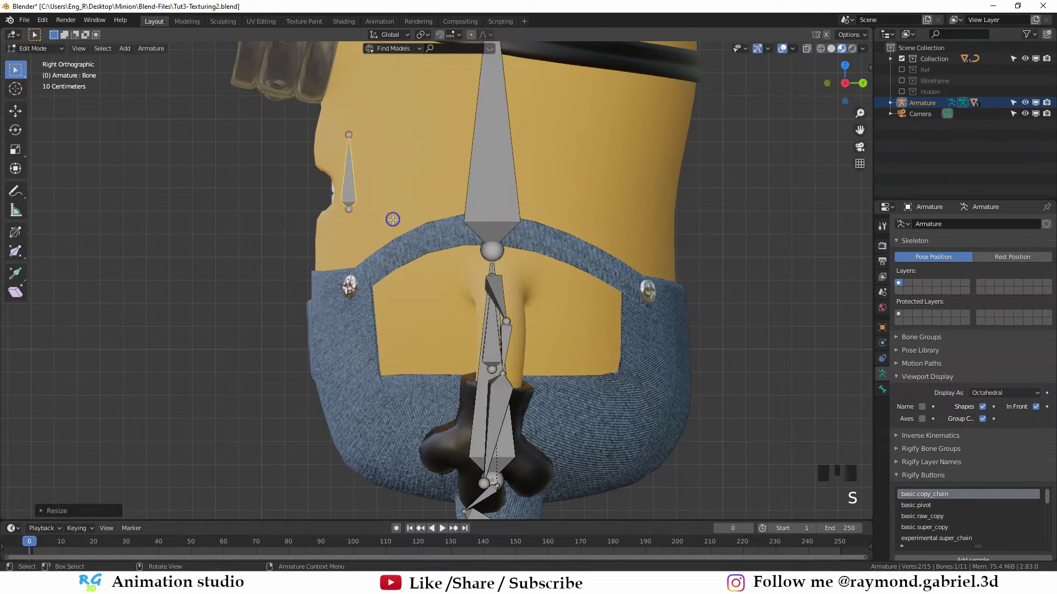
key("g")
left_click(394, 299)
Step: Move the new bone's tip back along the strap and outward along X so the bone follows the strap
scroll(394, 299, "up", 2)
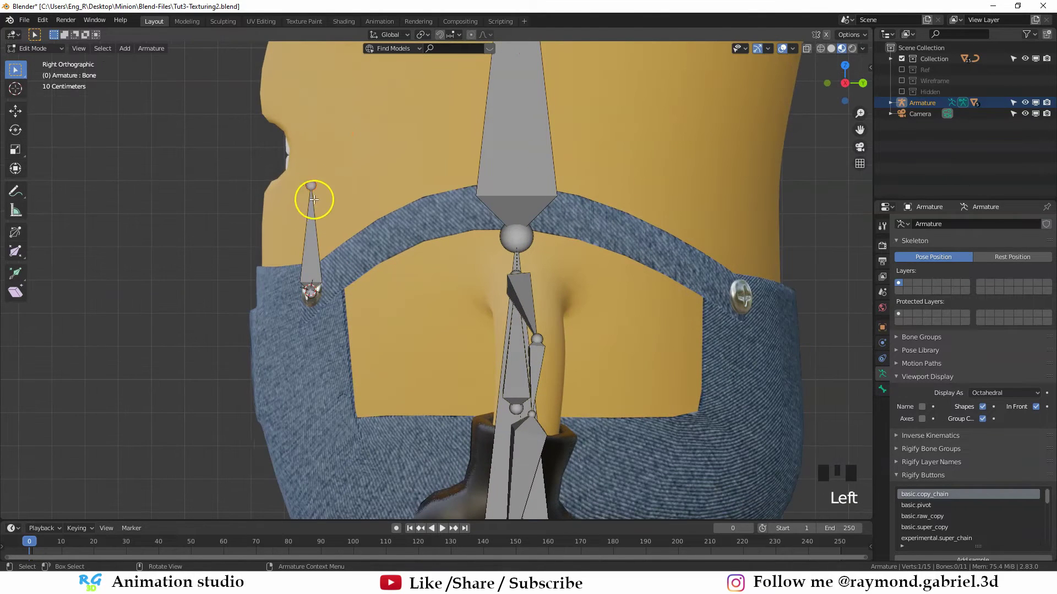
key("g")
left_click(447, 245)
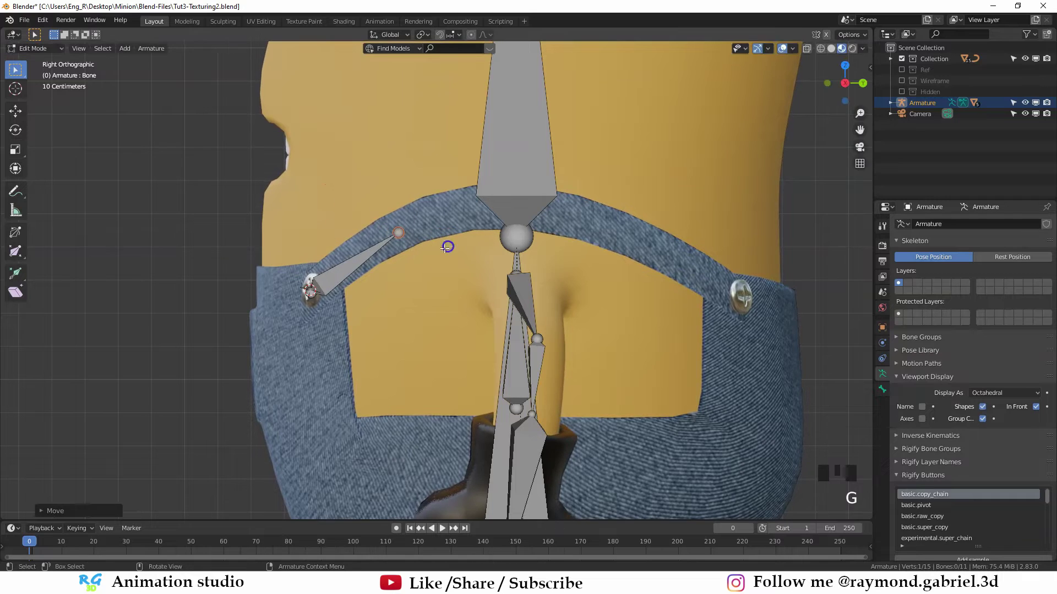
scroll(340, 219, "down", 1)
middle_click_drag(467, 235, 483, 283)
key("g")
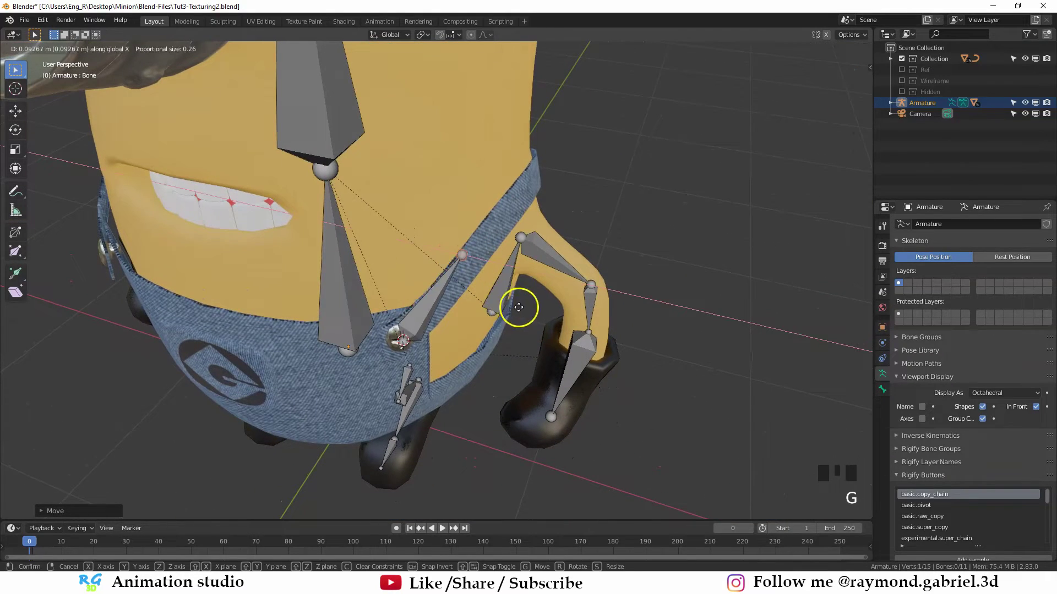
left_click(532, 316)
Step: Extrude a second bone toward the top of the left shoulder strap and align its tip with the strap
middle_click_drag(532, 316, 411, 268)
middle_click_drag(507, 265, 398, 266, "shift")
key("e")
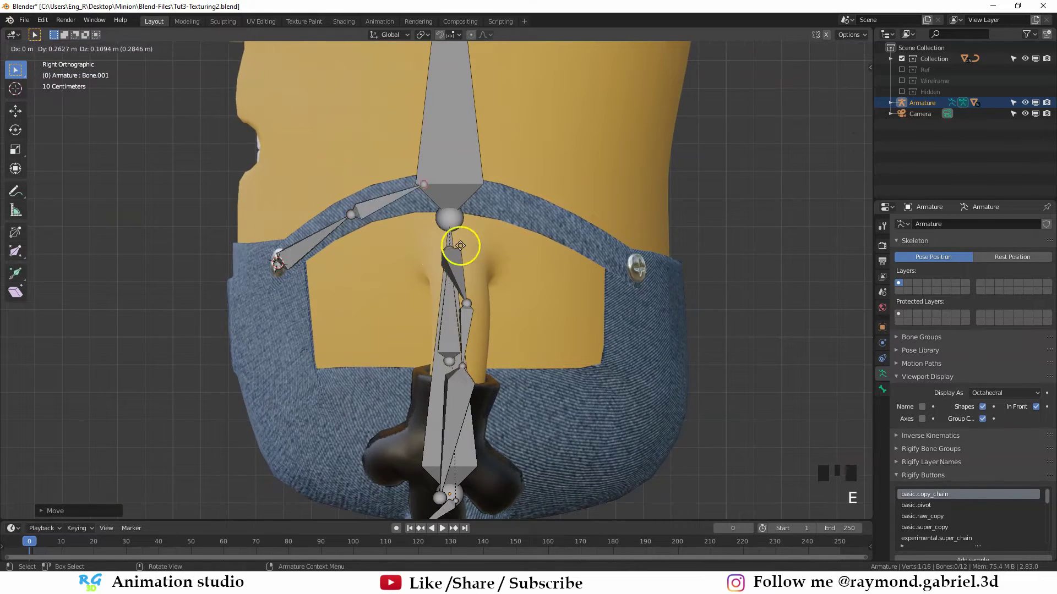
left_click(480, 253)
middle_click_drag(481, 253, 458, 260)
key("g")
left_click(564, 328)
Step: Extrude two more bones down the back of the left strap to the rear button, aligning their tips, and leave armature editing
key("e")
left_click(559, 284)
key("g")
middle_click_drag(559, 284, 589, 238)
left_click(600, 330)
key("e")
left_click(562, 297)
key("g")
left_click(570, 326)
middle_click_drag(402, 335, 362, 268)
key("Tab")
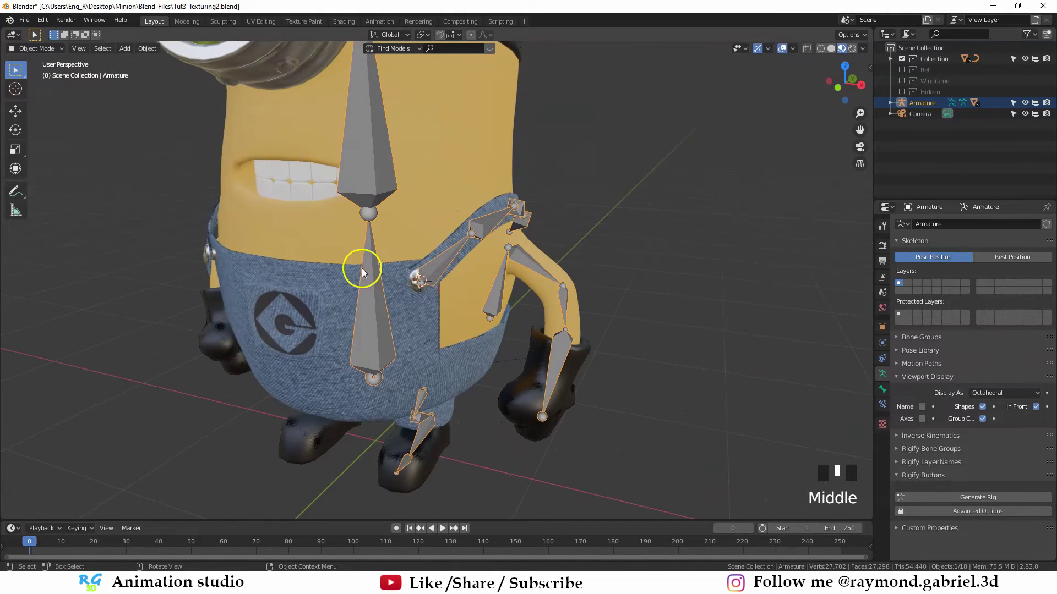
Step: Select the body, overalls, gloves, shoes and goggle strap with the armature last, and parent them with automatic weights
left_click(432, 220)
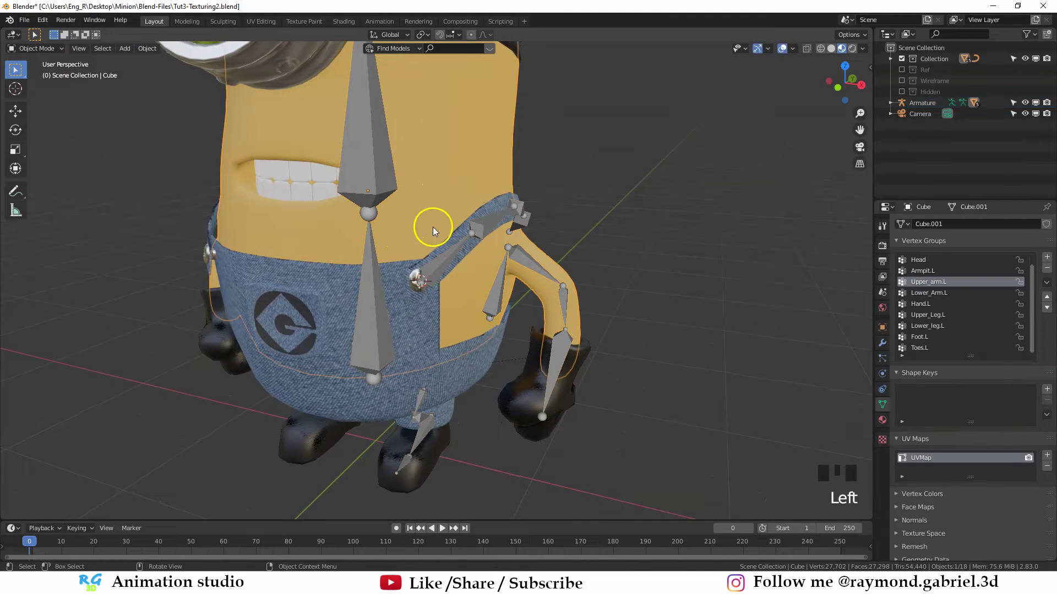
left_click(427, 340, "shift")
left_click(518, 407, "shift")
left_click(335, 462, "shift")
scroll(472, 74, "down", 2)
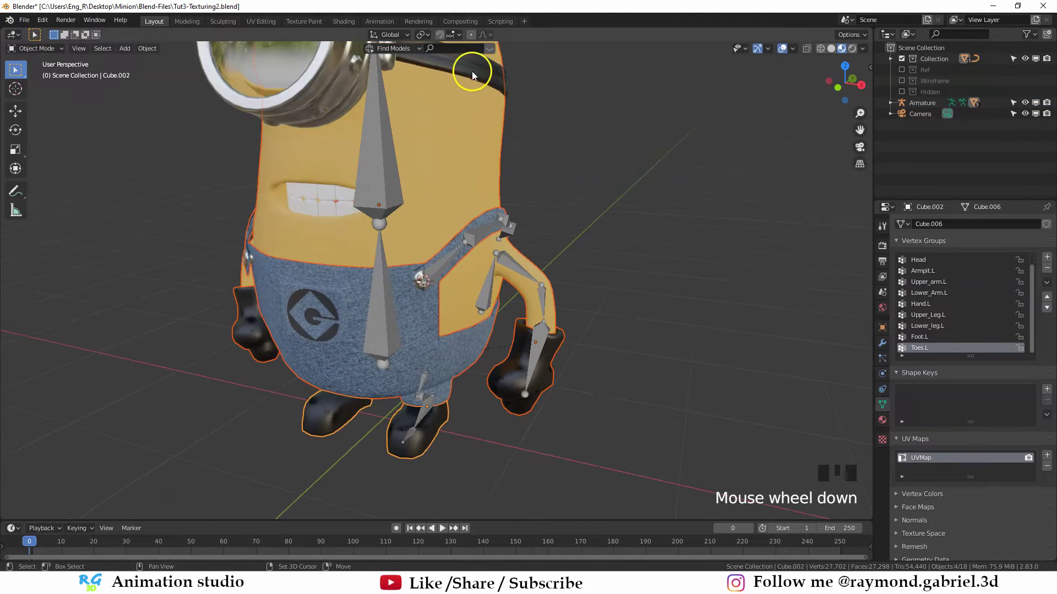
middle_click_drag(454, 183, 450, 227, "shift")
left_click(389, 197, "shift")
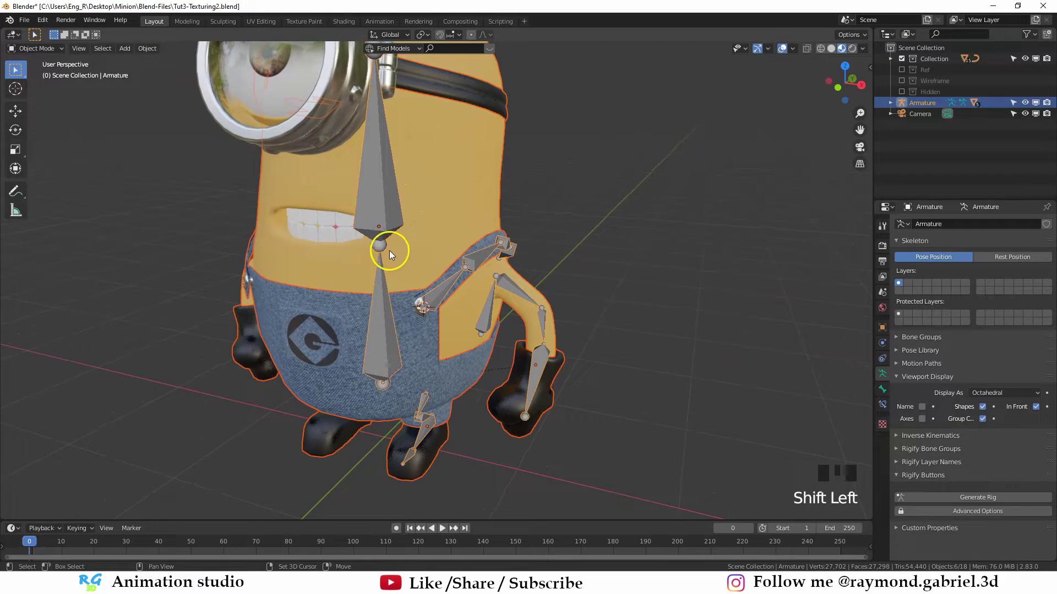
scroll(441, 309, "up", 1)
key("ctrl+p")
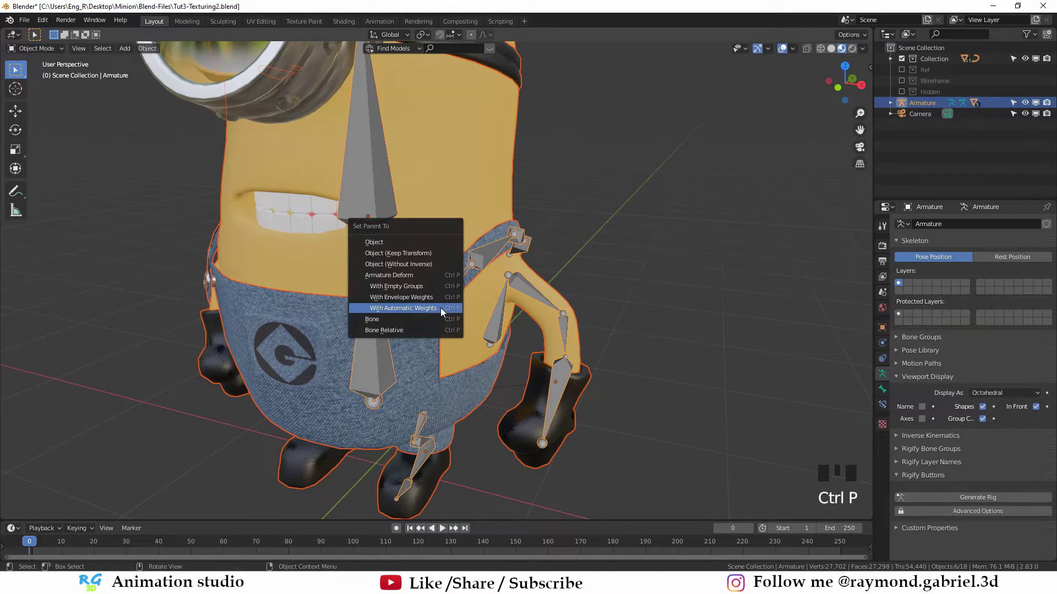
left_click(402, 309)
middle_click_drag(410, 304, 432, 296)
scroll(481, 259, "down", 2)
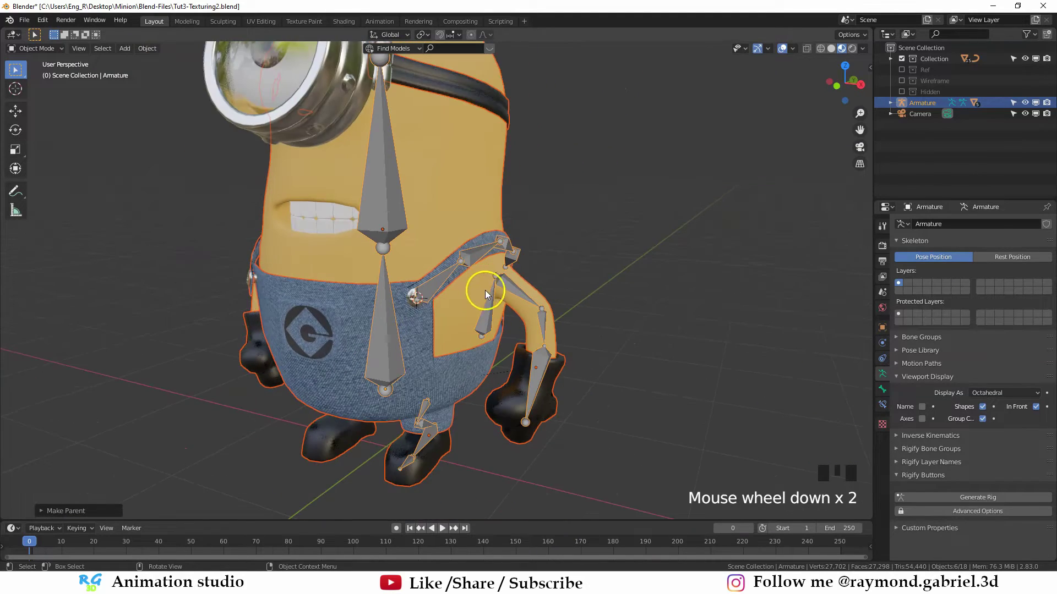
Step: Test-rotate the Upper_arm.L, Hand.L and Lower_Arm.L bones in Pose Mode to check the left arm's deformation
scroll(487, 290, "up", 1)
double_click(521, 291)
middle_click_drag(514, 304, 645, 330)
key("ctrl+Tab")
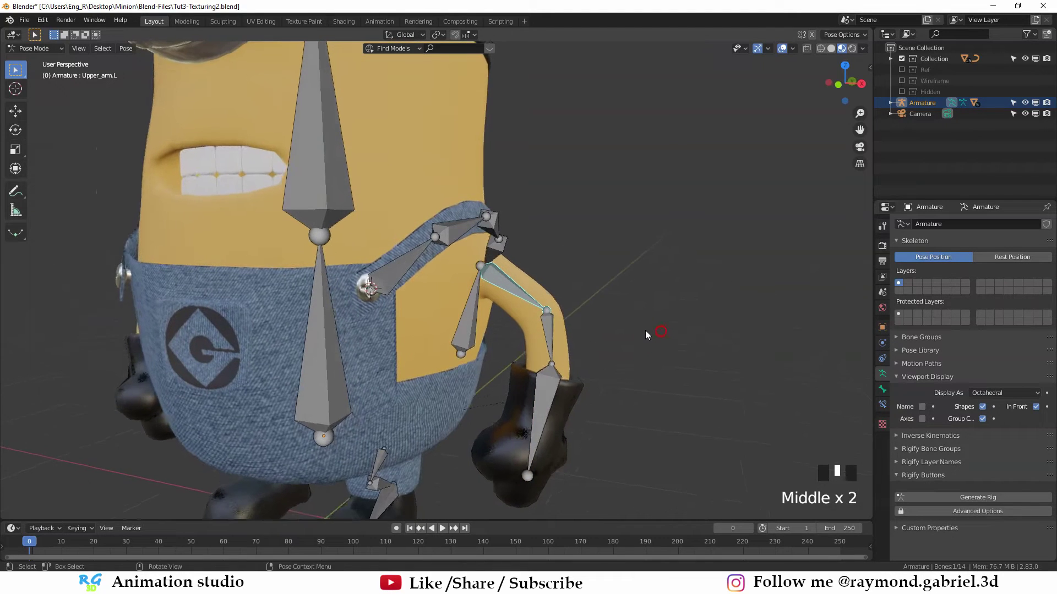
scroll(645, 331, "up", 3)
key("r")
left_click(656, 308)
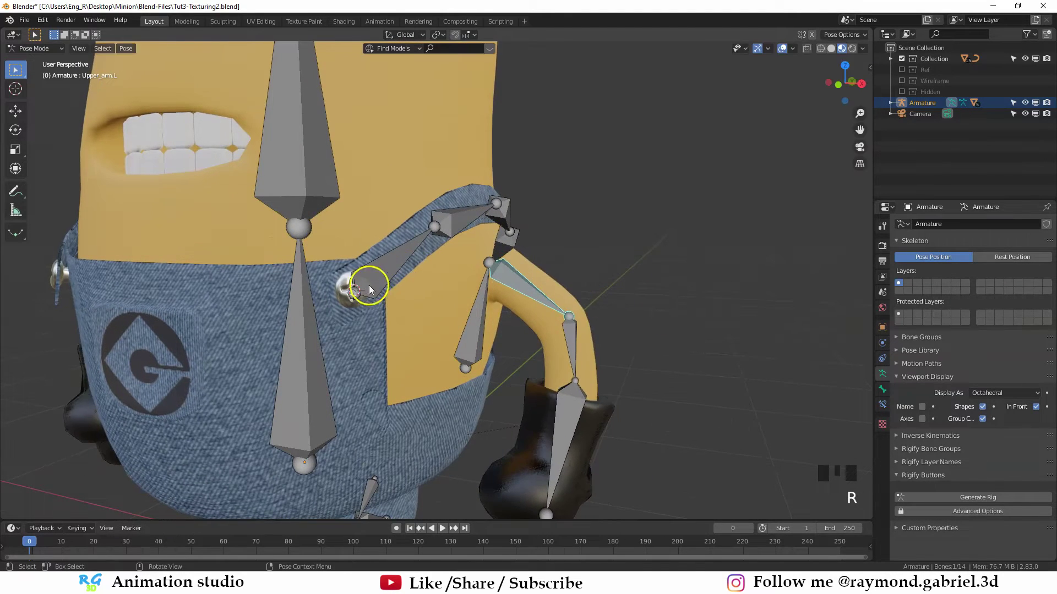
middle_click_drag(365, 286, 537, 299)
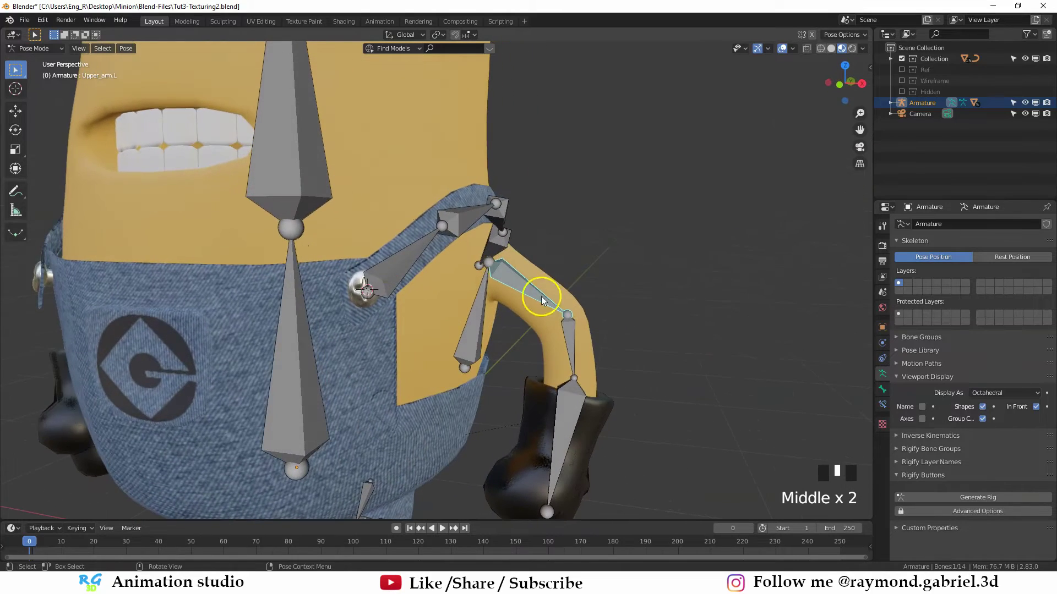
key("r")
key("r")
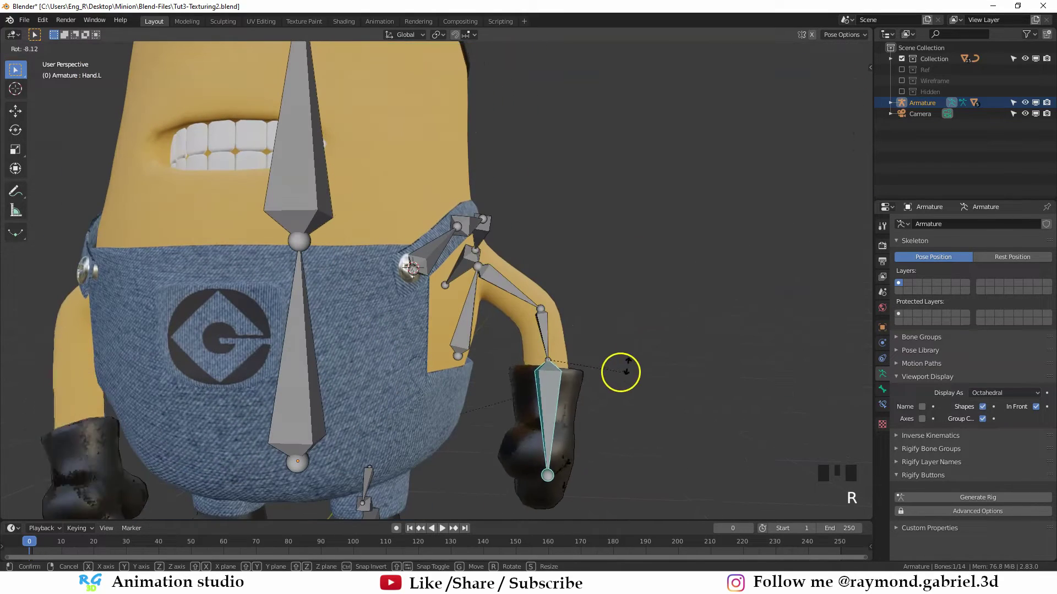
right_click(615, 366)
left_click(550, 336)
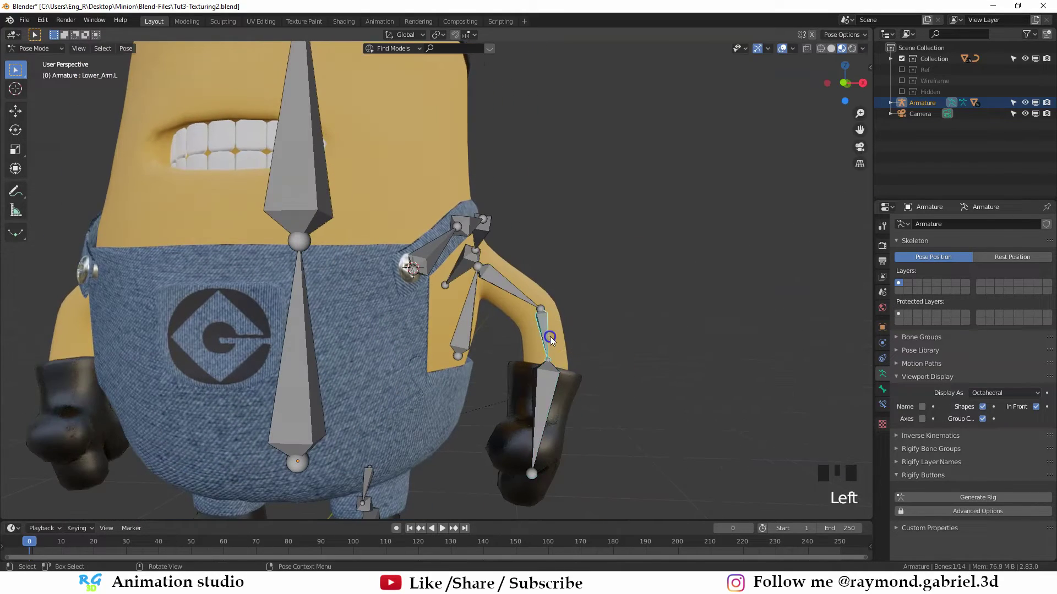
key("r")
Step: Test-rotate the Head bone while inspecting the goggle strap's deformation up close, and clear the bone's rotation
scroll(597, 295, "up", 2)
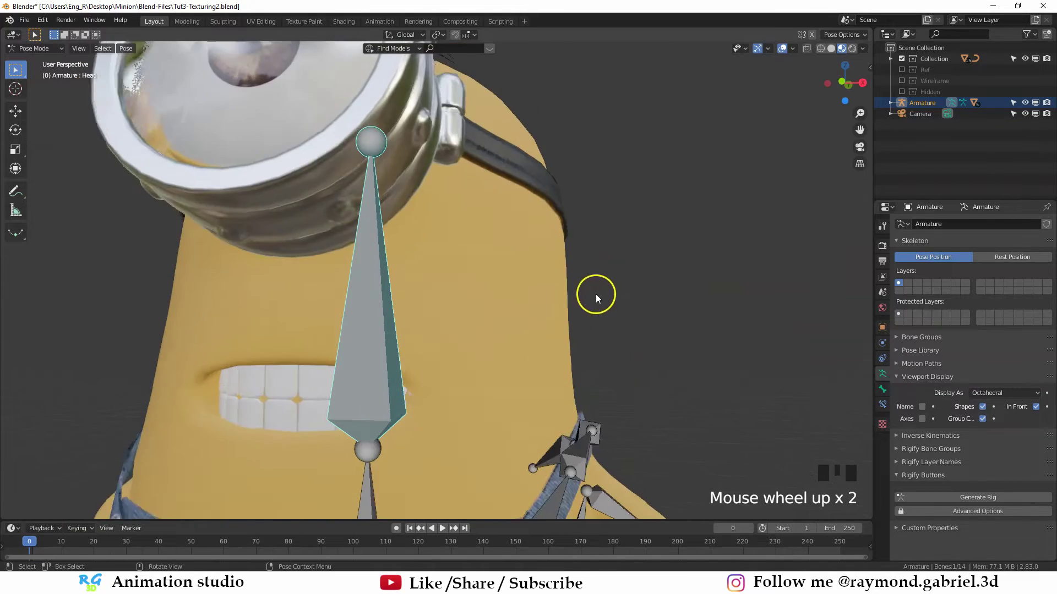
scroll(622, 278, "down", 1)
key("r")
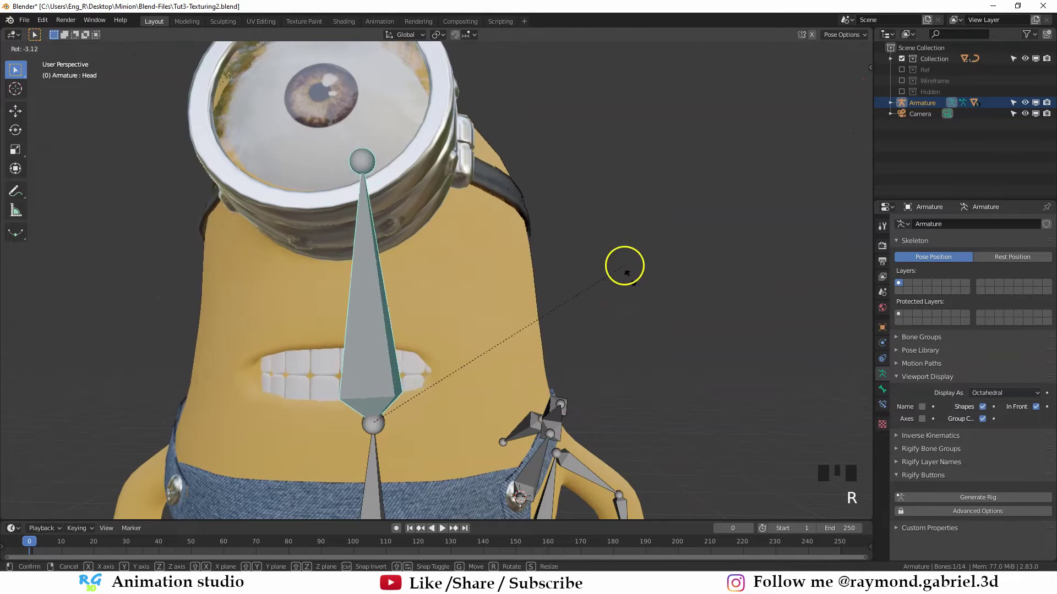
left_click(643, 337)
scroll(514, 240, "up", 4)
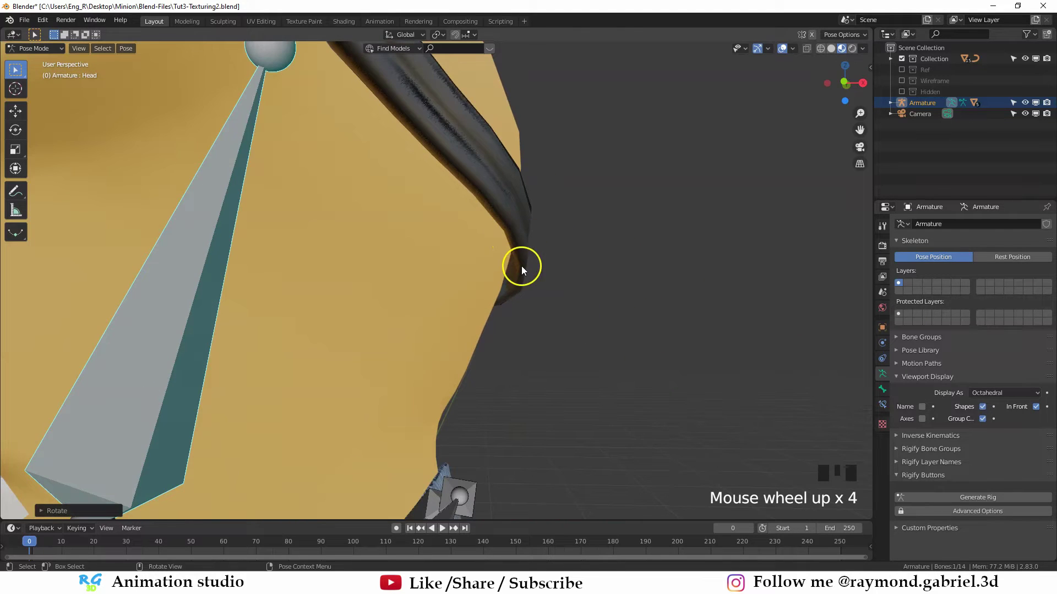
scroll(361, 278, "down", 4)
key("r")
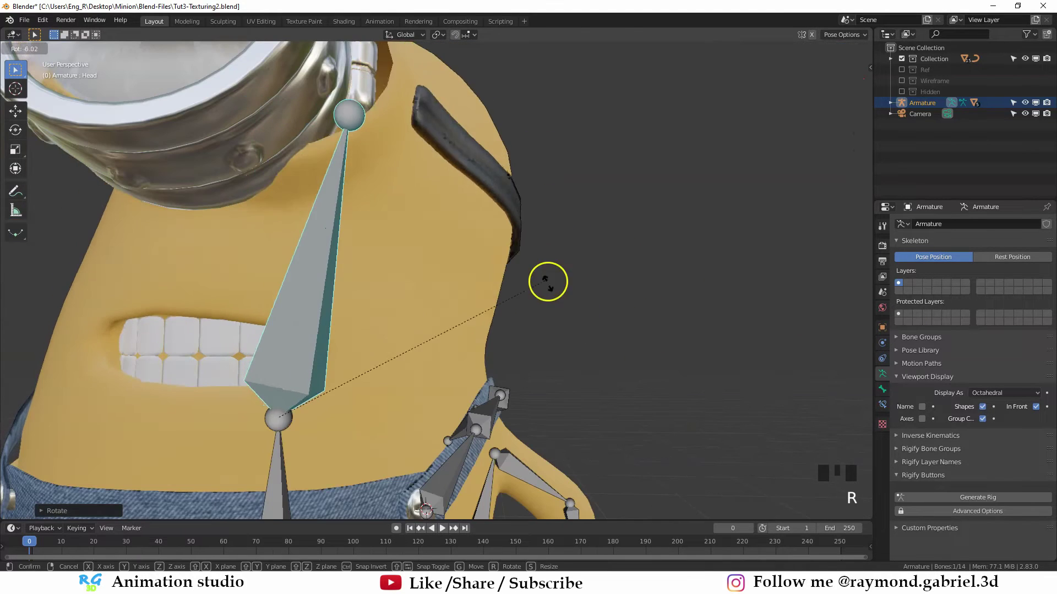
left_click(477, 266)
middle_click_drag(486, 278, 578, 273)
key("alt+r")
Step: Add a new bone to the armature beside the goggles, rotate it toward the goggle strap and scale it down
scroll(498, 277, "down", 2)
middle_click_drag(498, 277, 511, 335, "shift")
key("Tab")
key("alt+a")
key("shift+a")
key("r")
left_click(315, 219)
key("s")
left_click(427, 325)
Step: Rotate, move and shrink the new bone so it lies along the goggle strap's first section behind the hinge
key("r")
left_click(477, 351)
key("g")
left_click(462, 365)
middle_click_drag(461, 368, 447, 338)
key("s")
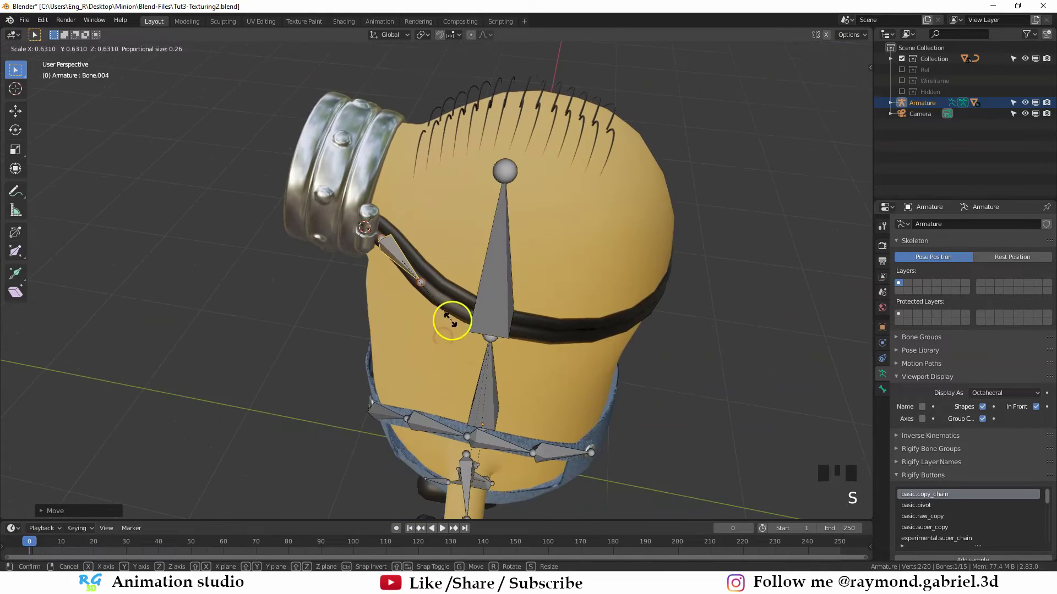
left_click(454, 321)
key("r")
left_click(495, 316)
Step: Extrude another bone from the first goggle strap bone's tip, continuing along the strap
mouse_move(512, 311)
middle_mouse_down()
mouse_move(533, 319)
mouse_move(456, 361)
mouse_move(425, 357)
mouse_move(494, 312)
middle_mouse_up()
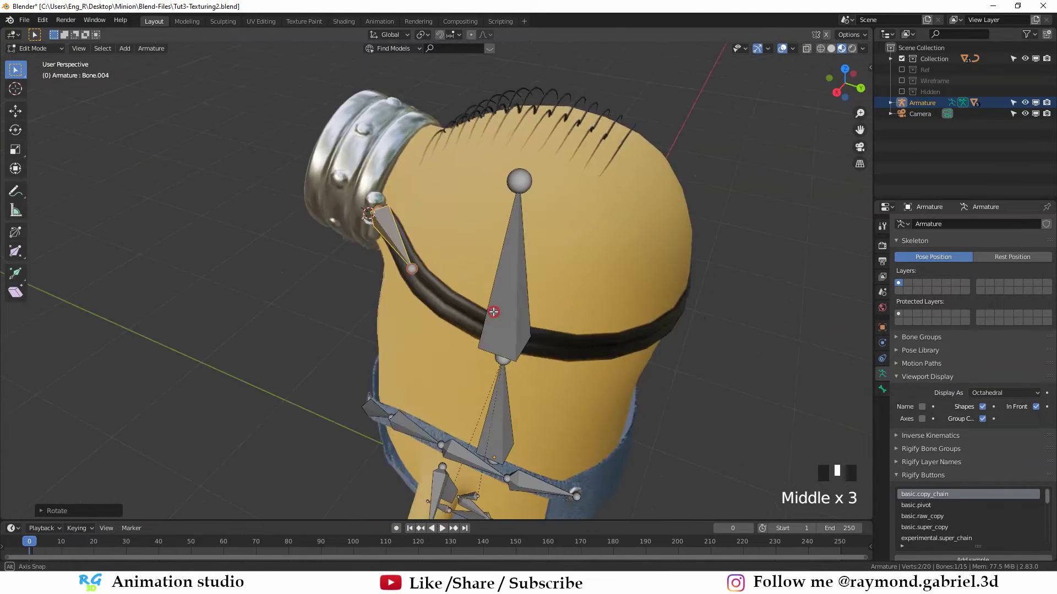
left_click(415, 272)
middle_click_drag(415, 273, 421, 335)
key("e")
left_click(424, 410)
Step: Extrude a chain of bones from the top view, following the goggle strap around the back of the head to its other end
middle_click_drag(424, 411, 367, 426, "alt")
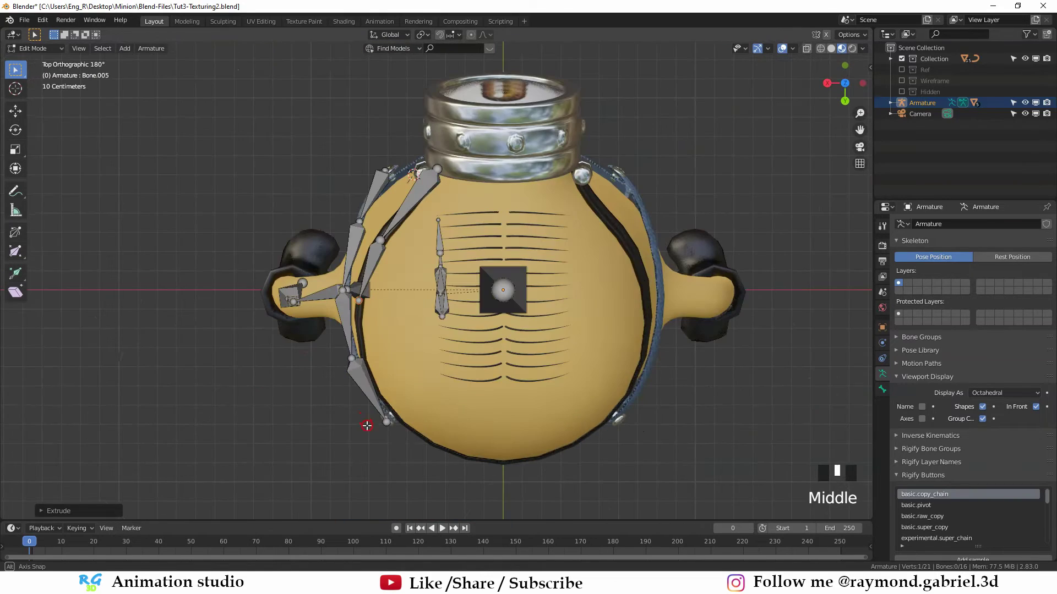
middle_click_drag(397, 366, 376, 292, "shift")
key("e")
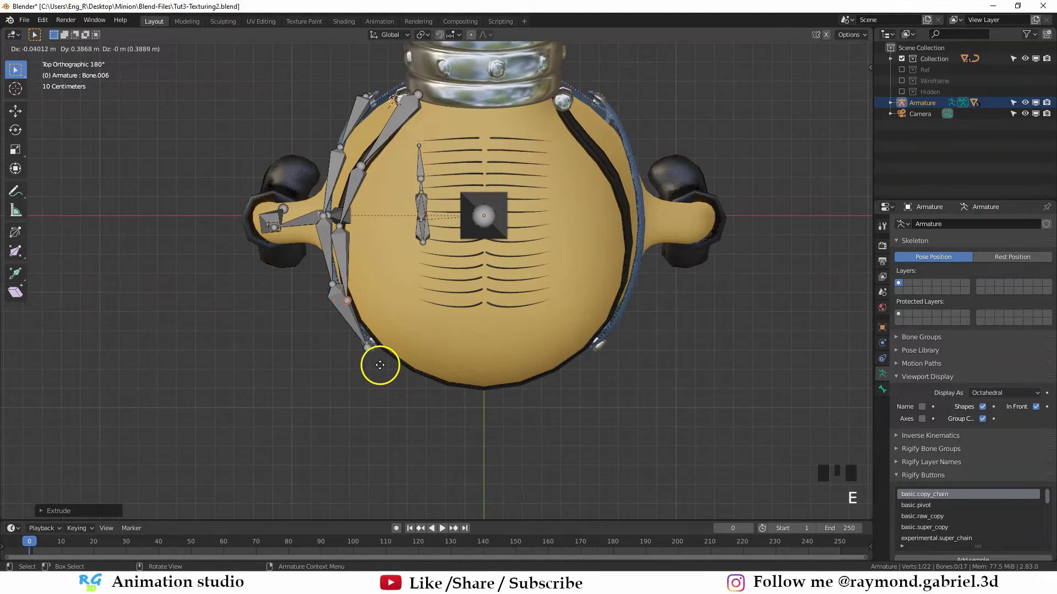
left_click(379, 365)
key("e")
left_click(426, 424)
key("e")
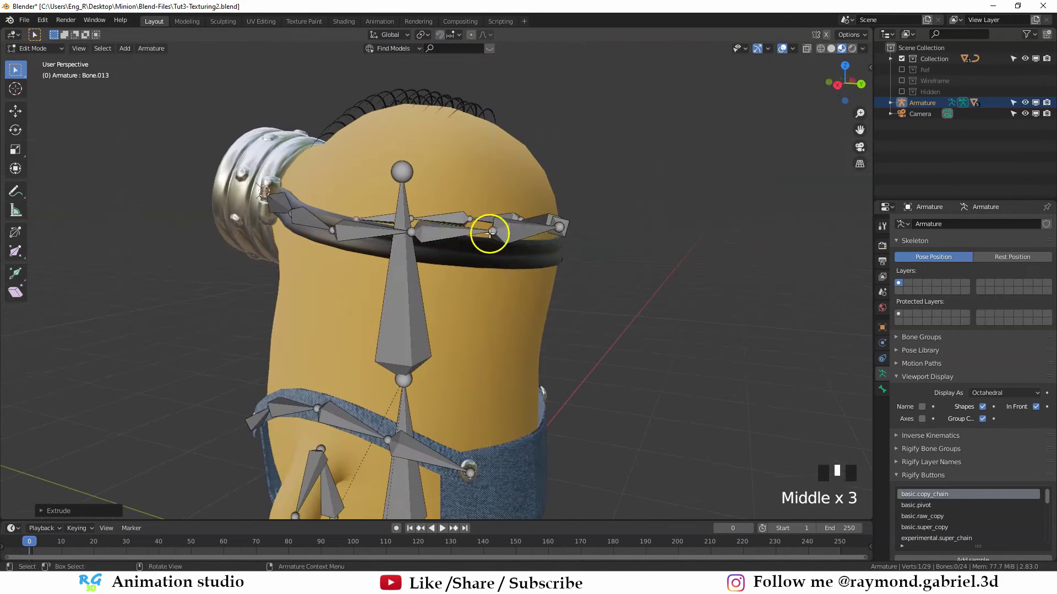
Step: Adjust the joints of the bone chain on the left and back of the head to the goggle strap's height
key("g")
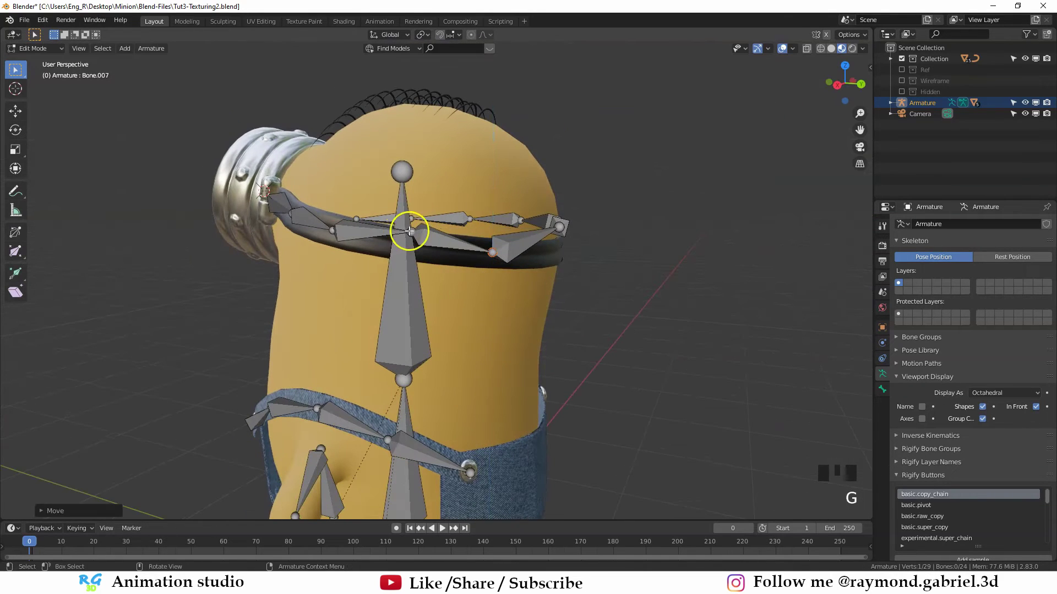
left_click(424, 282)
middle_click_drag(425, 281, 374, 276)
left_click(541, 265)
key("g")
key("z")
middle_click_drag(541, 265, 476, 287)
left_click(526, 286)
middle_click_drag(554, 227, 520, 228)
left_click(519, 233)
key("g")
left_click(550, 240)
Step: Move the remaining bone joints on the head's right side along Z to match the goggle strap
middle_click_drag(579, 245, 473, 248)
left_click(468, 247)
key("g")
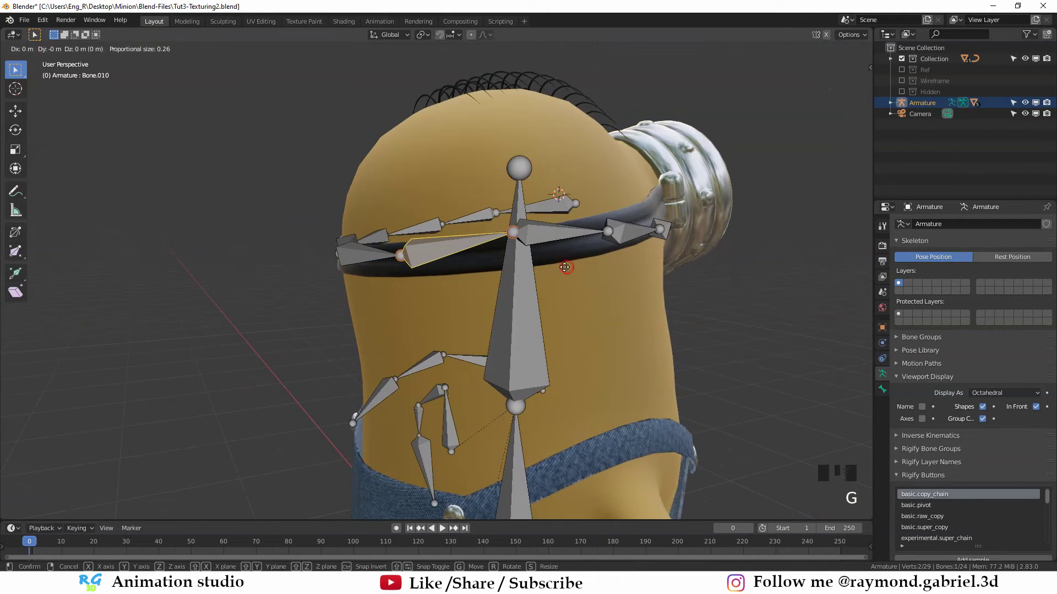
left_click(512, 233)
key("g")
key("z")
left_click(523, 269)
middle_click_drag(573, 259, 539, 245)
left_click(622, 200)
key("g")
key("z")
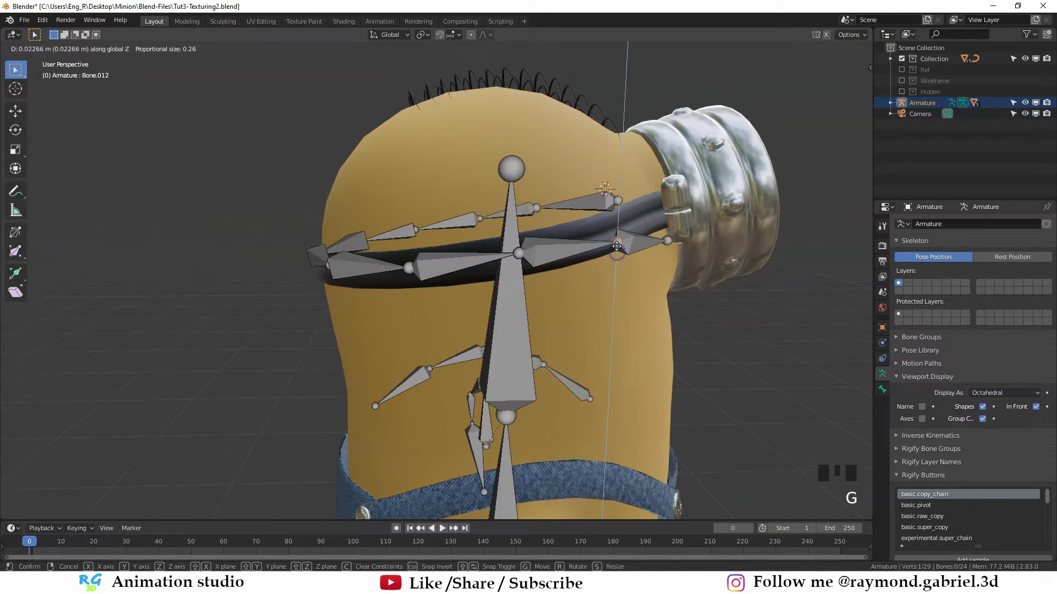
left_click(625, 203)
Step: Parent the character's selected meshes to the armature with automatic weights, including the newly added goggle strap bones
middle_click_drag(732, 236, 467, 294)
scroll(468, 294, "up", 2)
middle_click_drag(468, 294, 428, 297)
key("Tab")
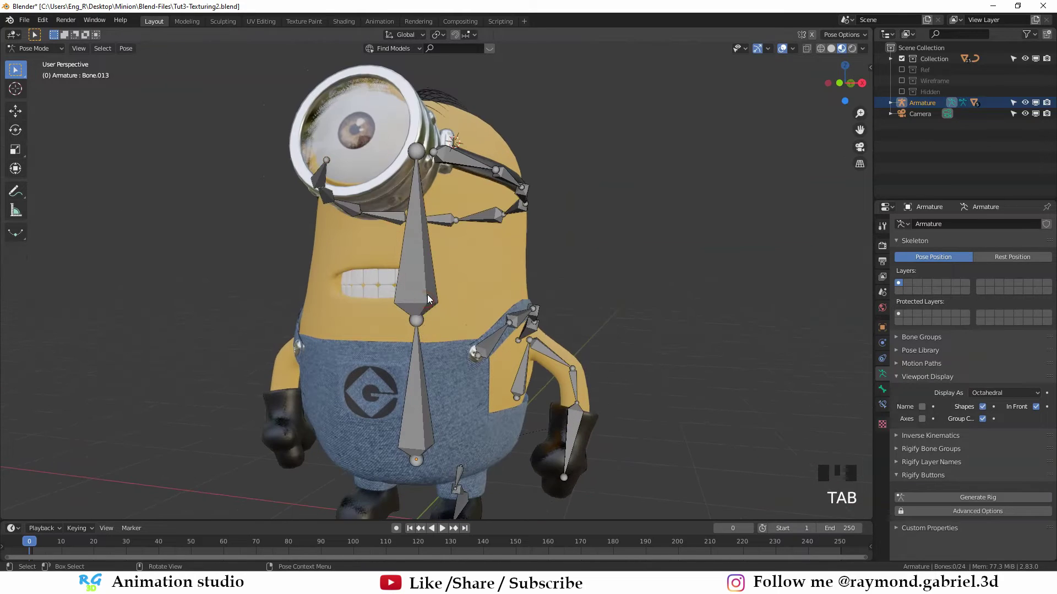
key("Tab")
key("Tab")
left_click(486, 282)
middle_click_drag(488, 282, 461, 334)
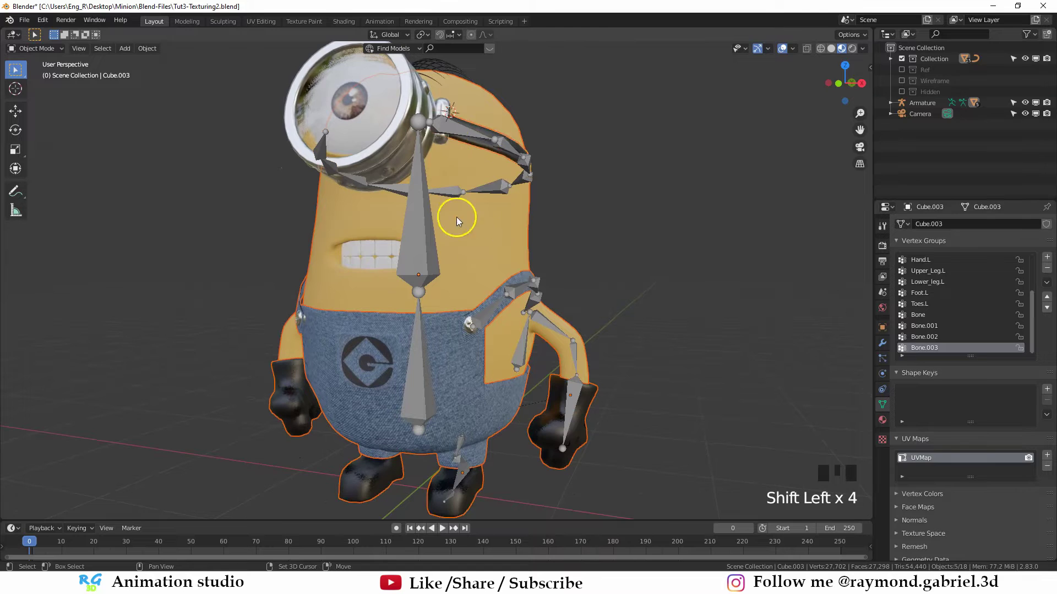
left_click(427, 262, "shift")
key("ctrl+p")
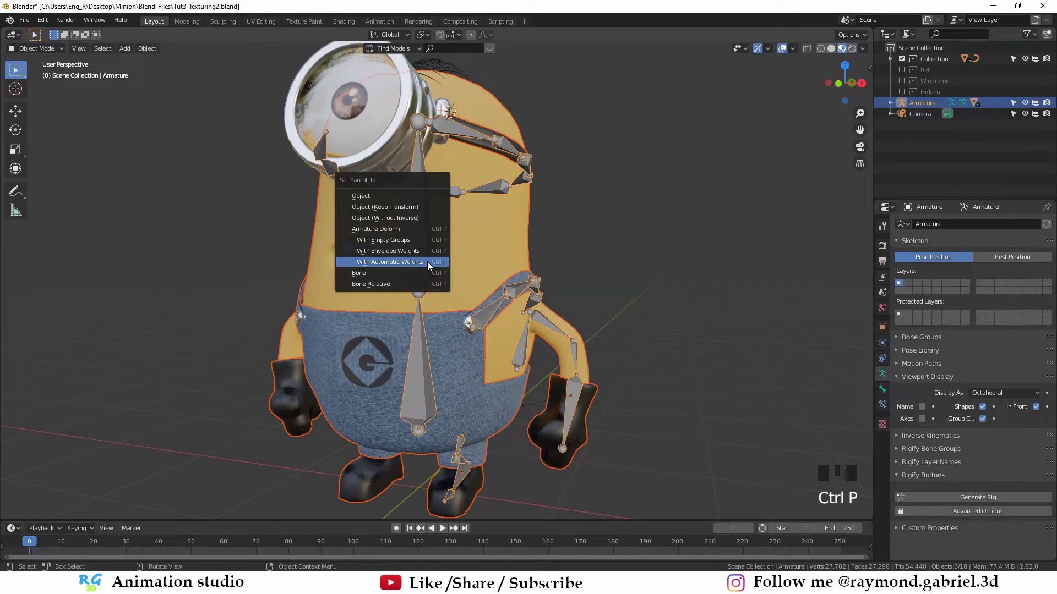
left_click(382, 263)
Step: Test-rotate the Head bone from the front view and examine how the goggle strap bones behave, cancelling each rotation
left_click(419, 237)
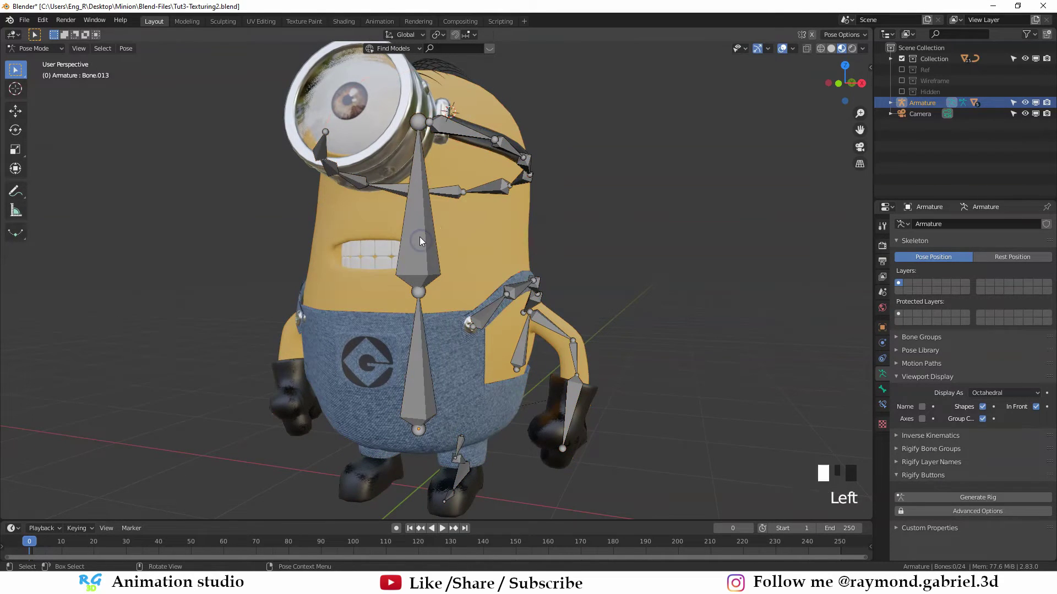
middle_click_drag(422, 237, 465, 239)
key("r")
right_click(621, 281)
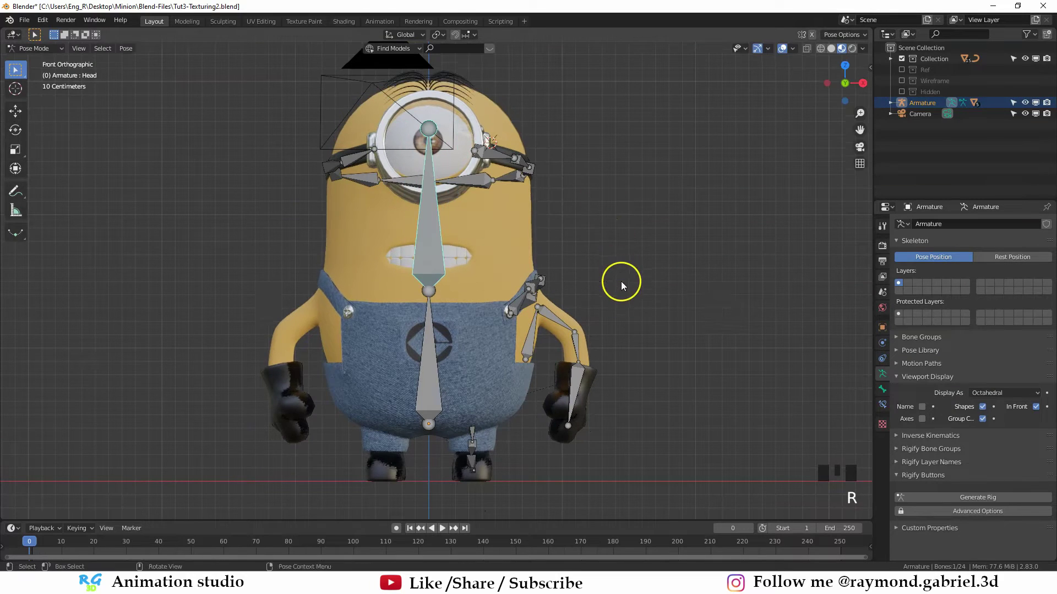
middle_click_drag(613, 212, 585, 279, "shift")
scroll(604, 248, "up", 1)
key("r")
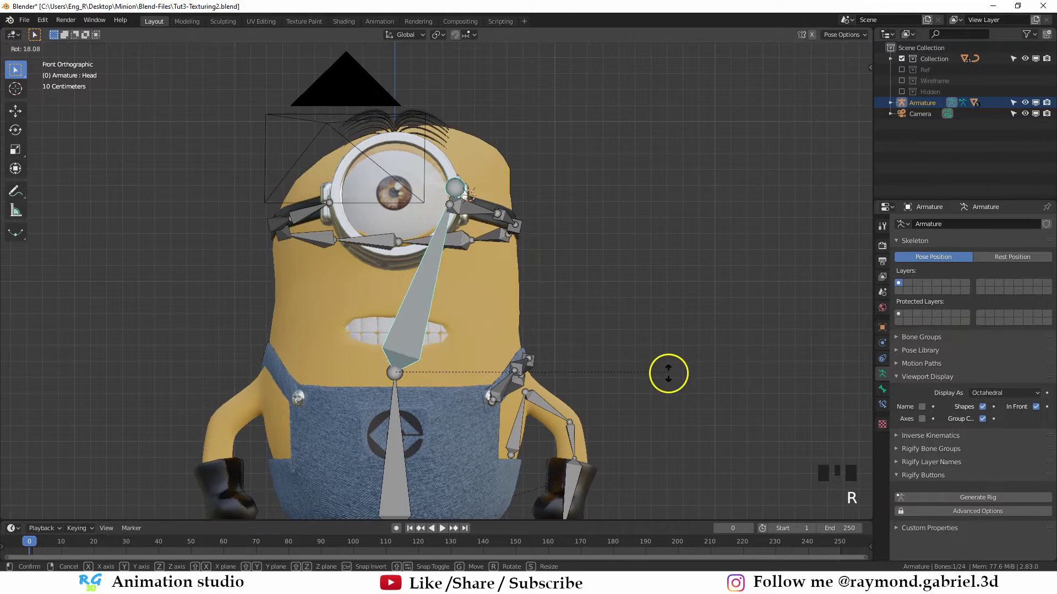
right_click(622, 245)
middle_click_drag(468, 213, 526, 254)
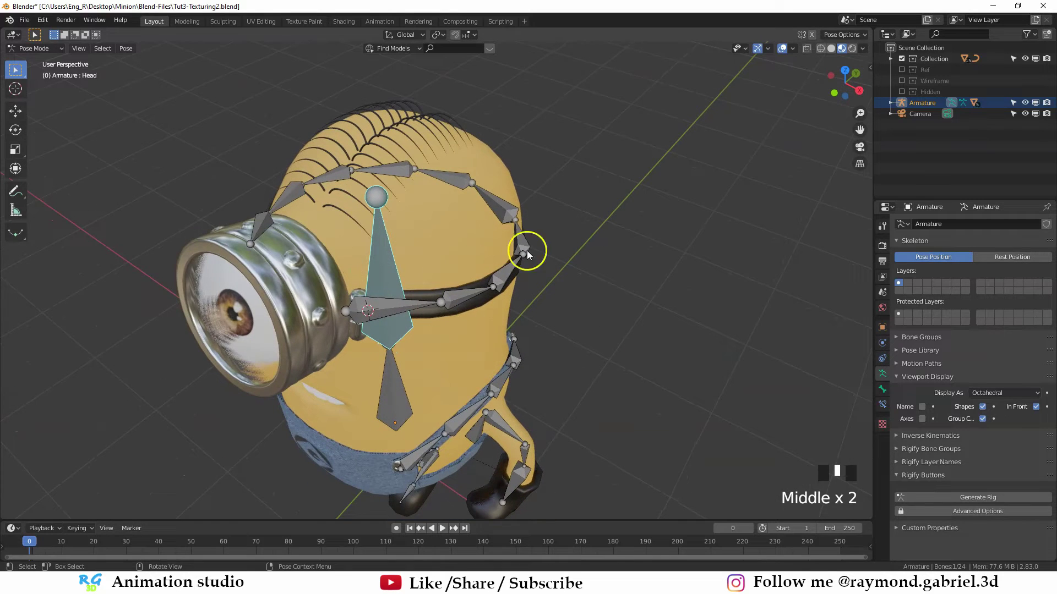
middle_click_drag(292, 275, 431, 283)
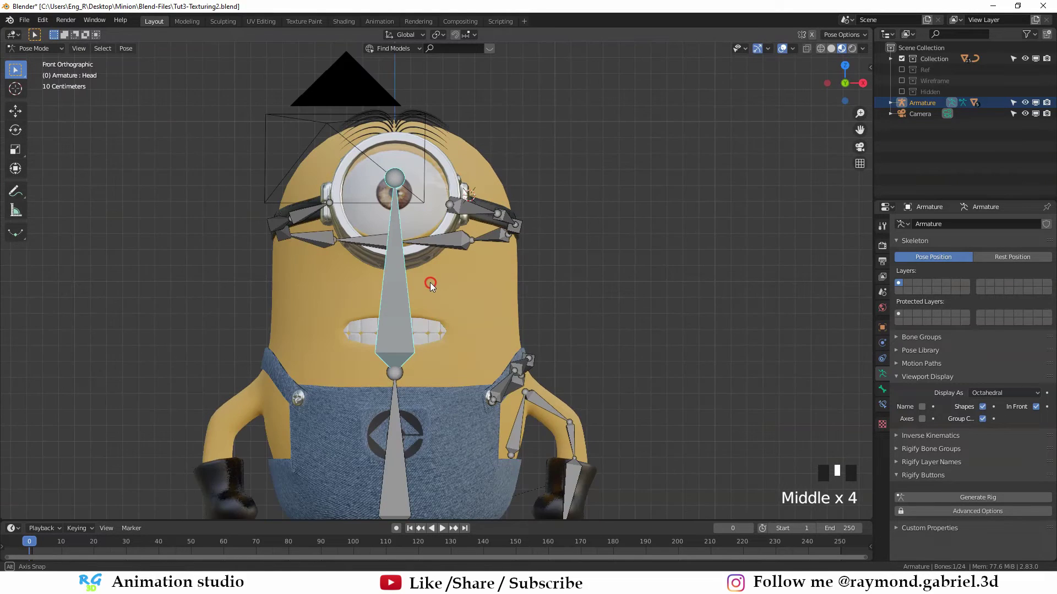
scroll(454, 270, "up", 2)
Step: Parent the first goggle strap bone to the Head bone with Keep Offset
key("Tab")
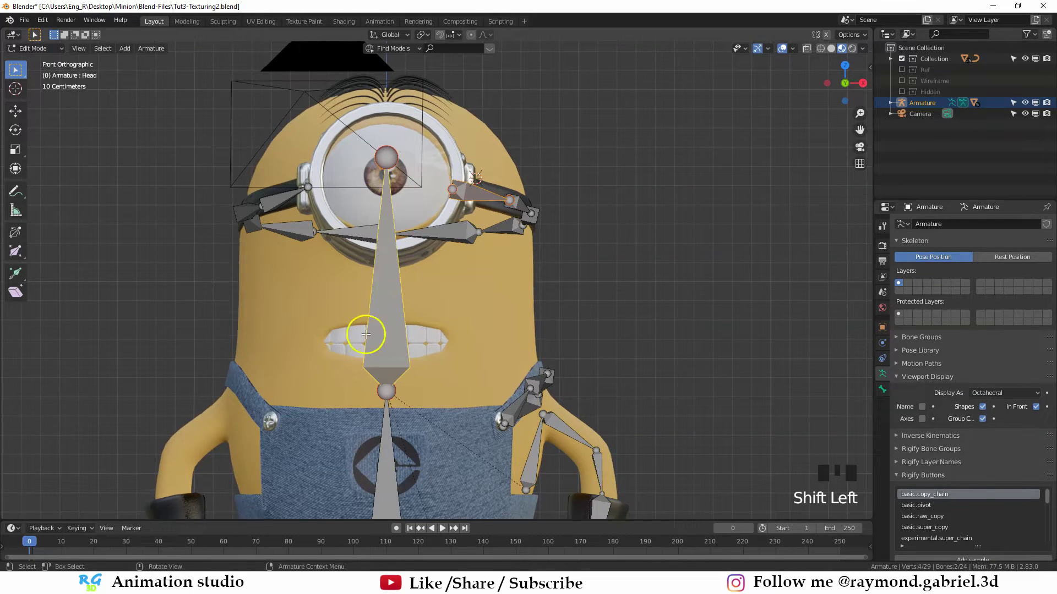
key("ctrl+p")
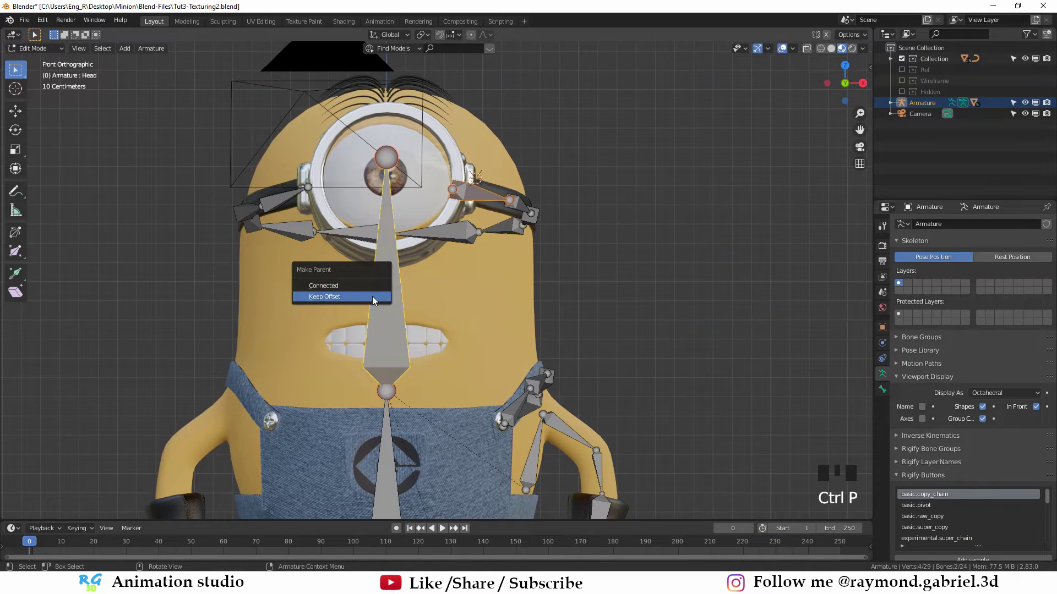
left_click(323, 298)
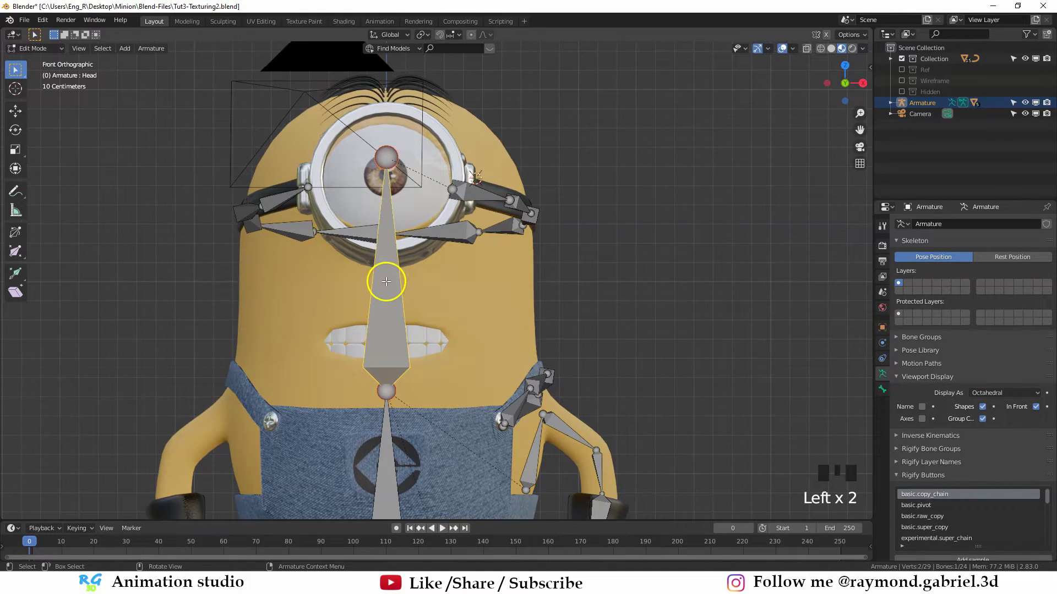
Step: Test-tilt the Head bone in Pose Mode to check whether the goggle strap follows the head, cancelling each rotation
key("ctrl+Tab")
key("r")
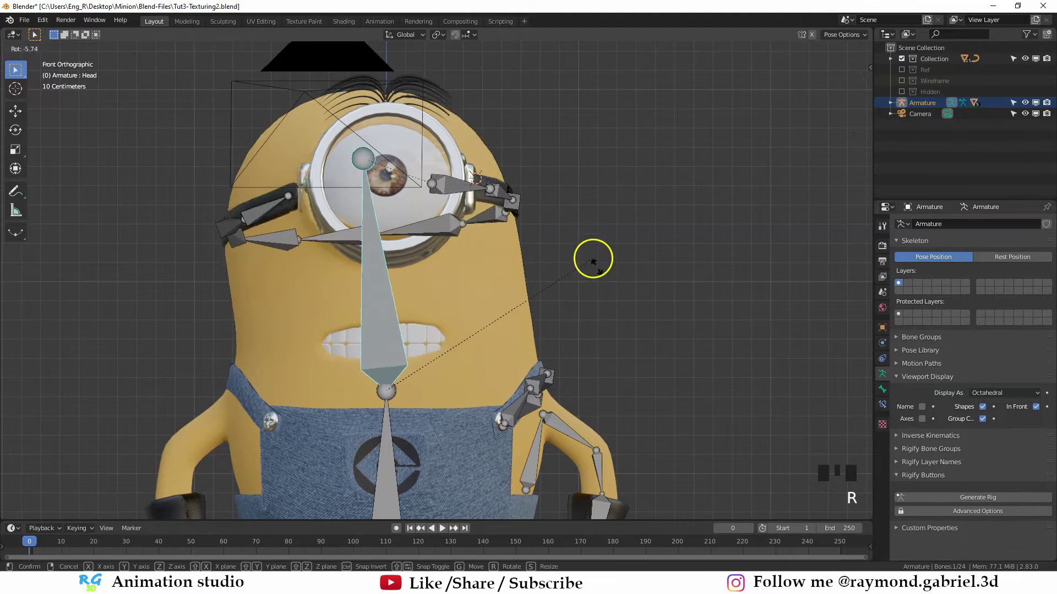
right_click(578, 290)
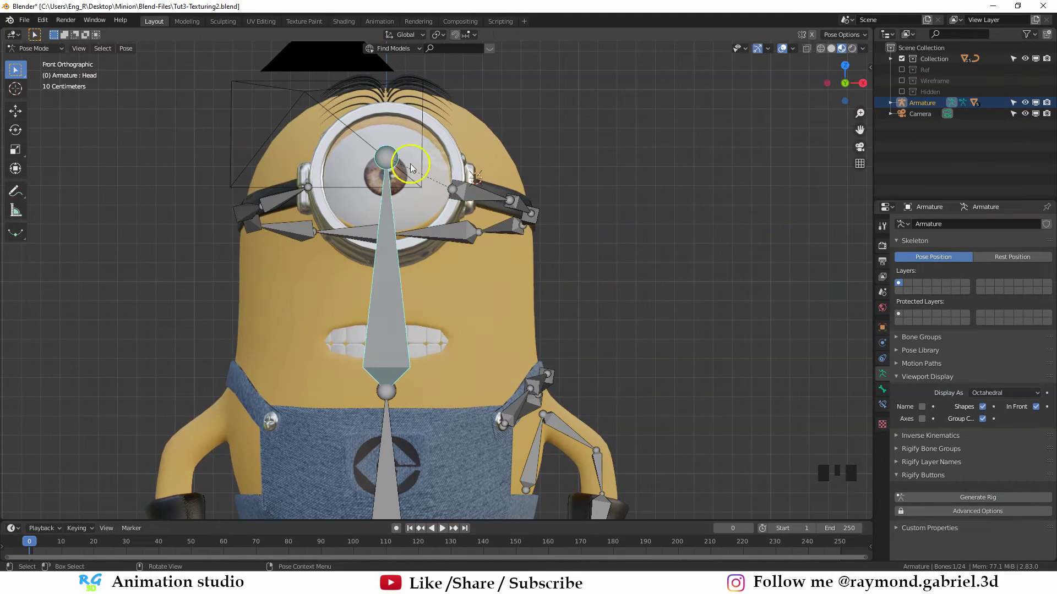
middle_click_drag(578, 276, 580, 236, "shift")
scroll(512, 299, "up", 1)
key("r")
right_click(537, 275)
scroll(536, 272, "up", 3)
key("r")
right_click(562, 299)
key("r")
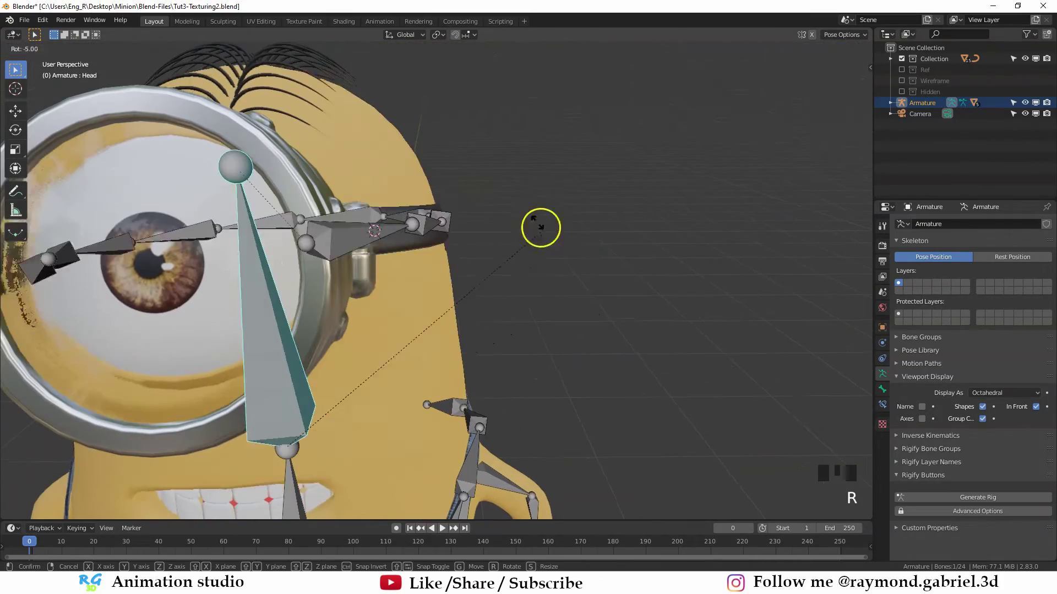
right_click(569, 306)
Step: Tilt the Head bone from the front view to check the overalls strap's bones and deformation, without keeping the rotation
middle_click_drag(568, 306, 543, 255)
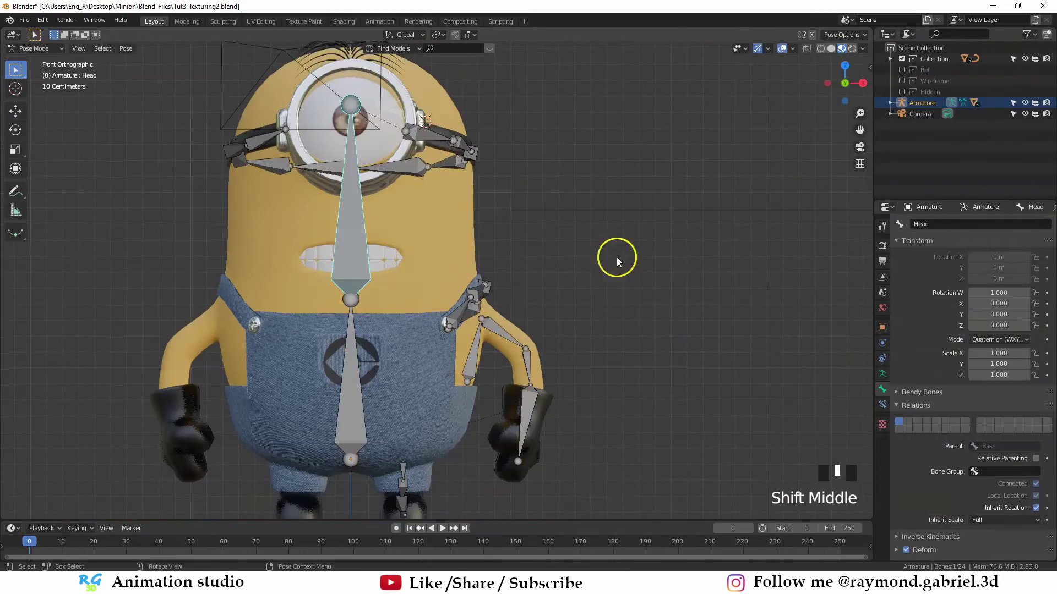
key("r")
right_click(575, 283)
scroll(576, 283, "up", 3)
middle_click_drag(576, 283, 501, 296)
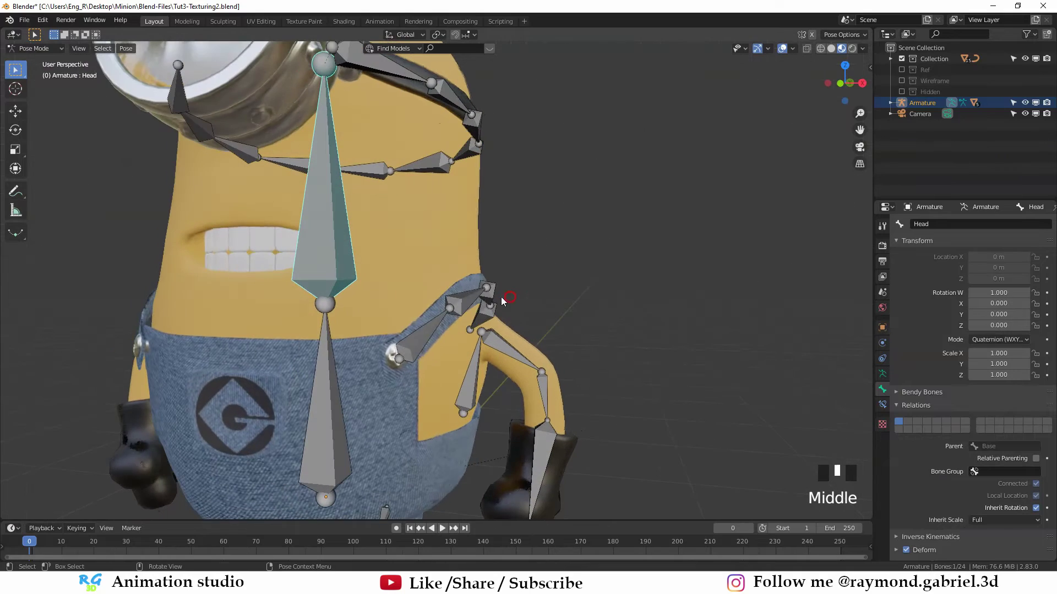
scroll(358, 206, "down", 1)
middle_click_drag(368, 218, 411, 205, "alt")
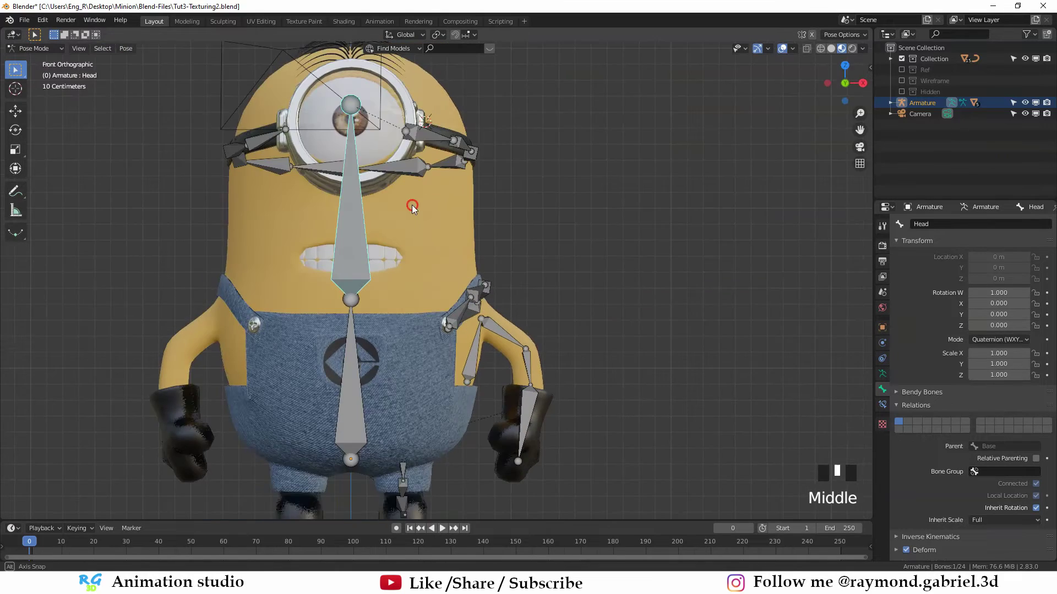
key("r")
Step: Parent the front bone of the left overalls strap to the Head bone with Keep Offset
middle_click_drag(501, 281, 481, 347)
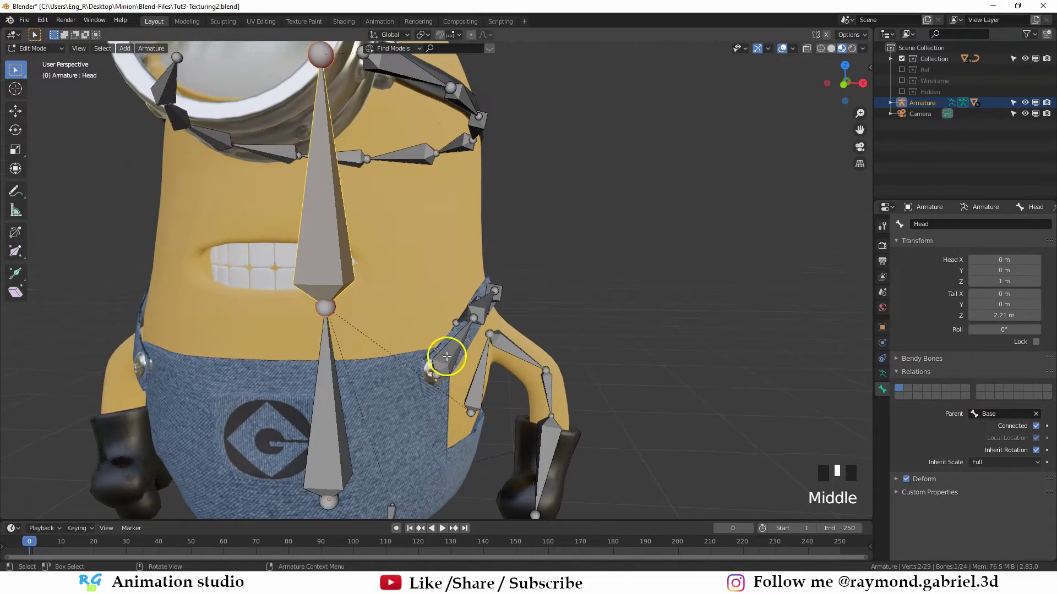
left_click(447, 357)
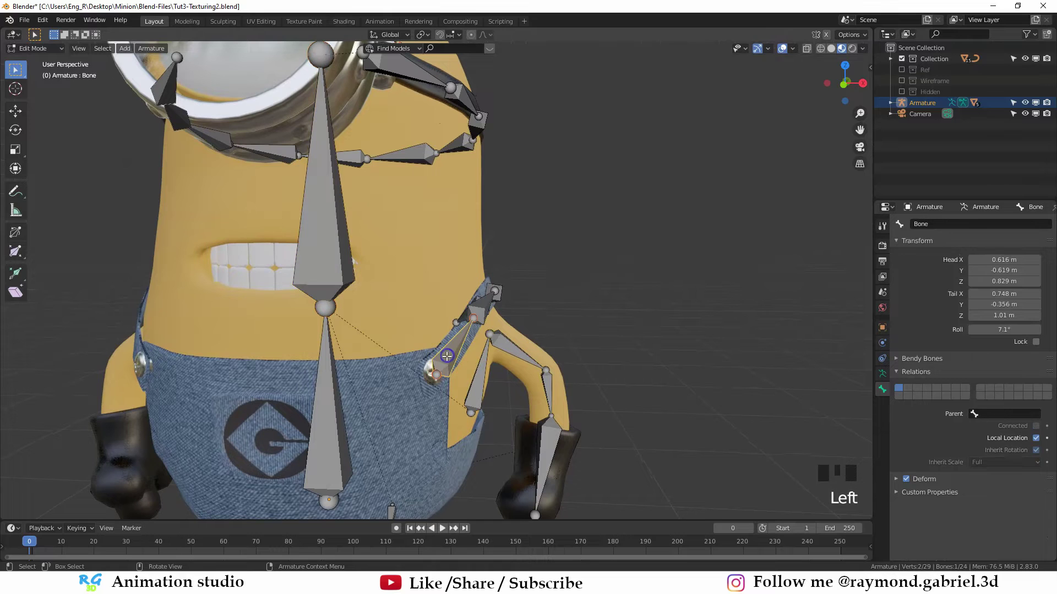
left_click(318, 235, "shift")
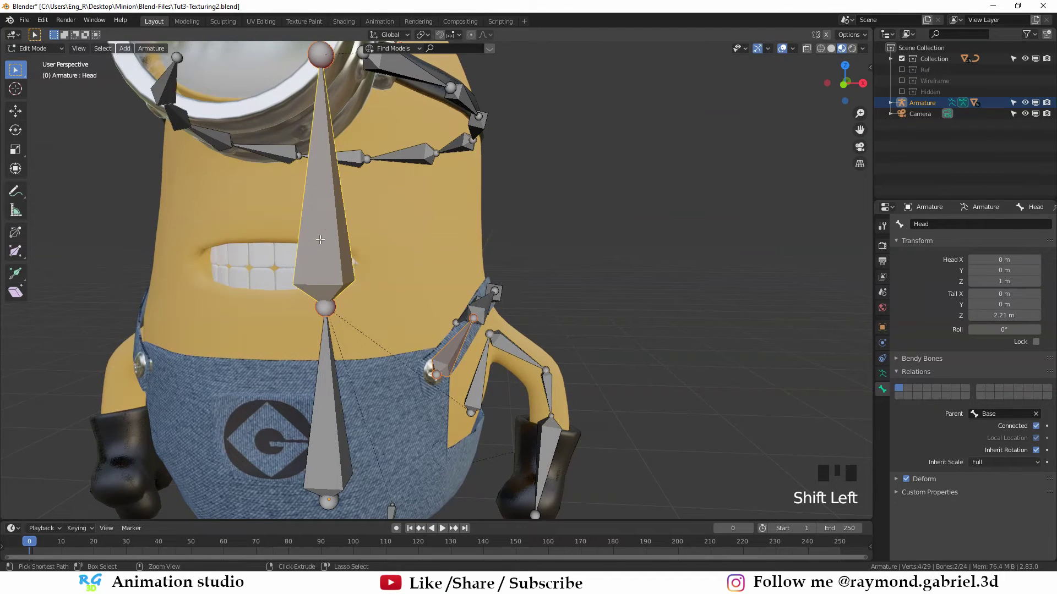
left_click(275, 240)
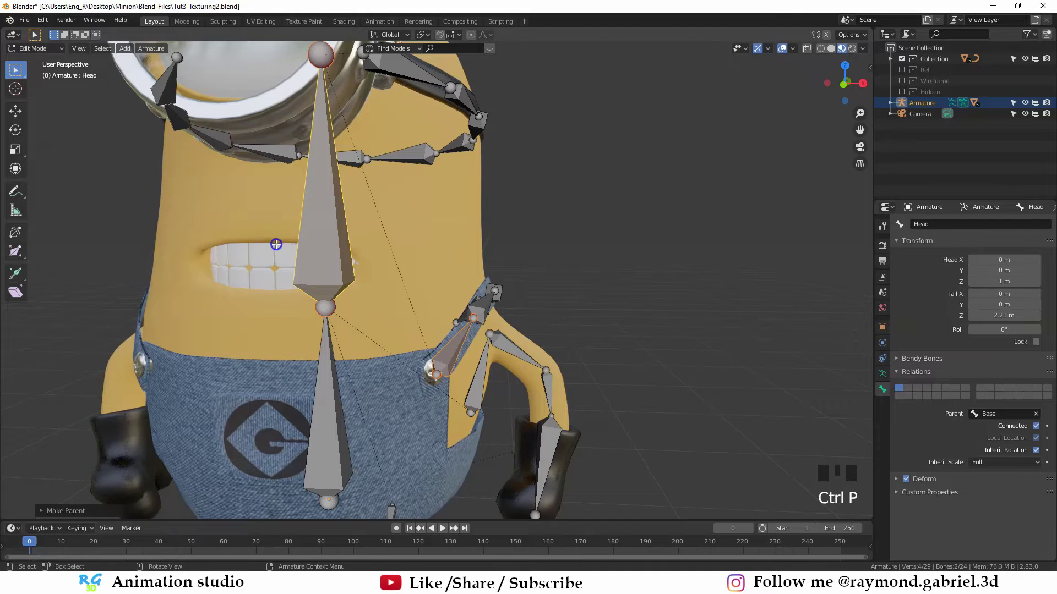
Step: Test-rotate the Head bone in Pose Mode to check how the overalls straps and their buttons follow, cancelling each rotation
middle_click_drag(385, 339, 444, 337)
scroll(328, 193, "down", 2)
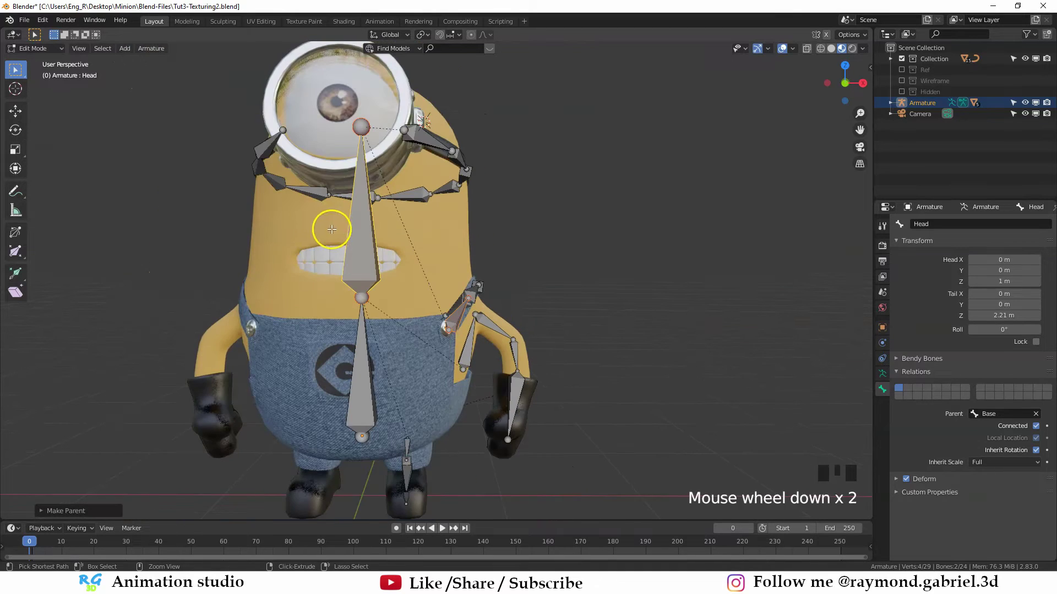
key("ctrl+Tab")
left_click(357, 243)
middle_click_drag(357, 243, 409, 245, "alt")
key("r")
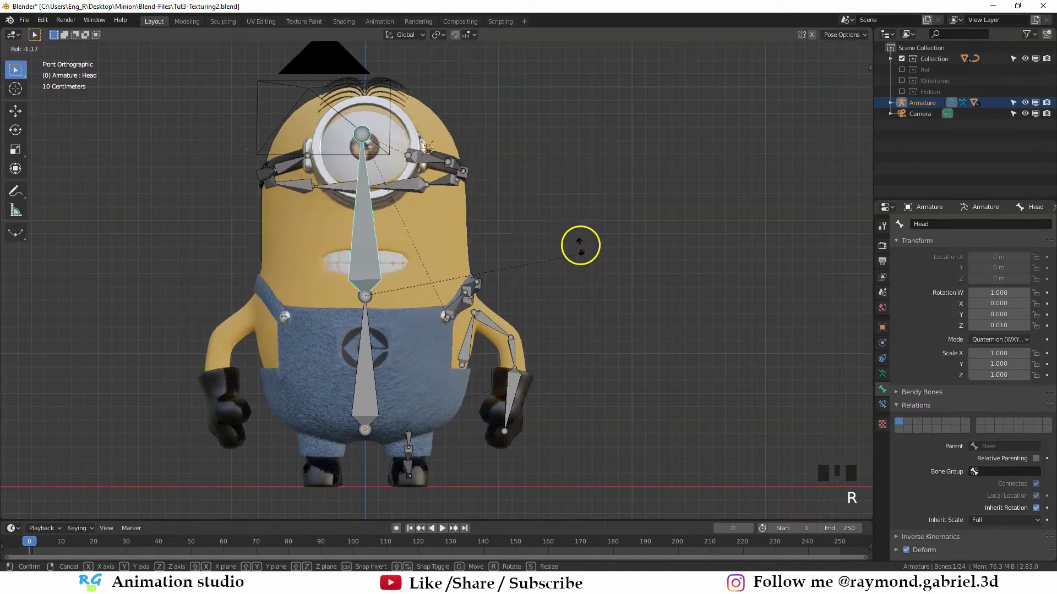
right_click(580, 245)
middle_click_drag(580, 245, 572, 212)
key("r")
right_click(428, 306)
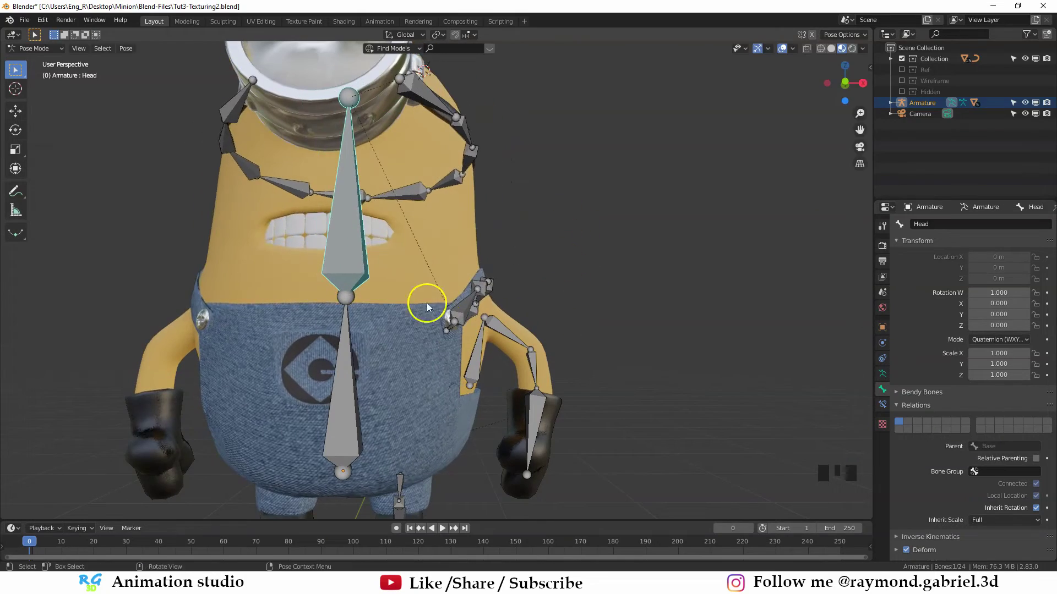
middle_click_drag(428, 306, 564, 302, "alt")
key("r")
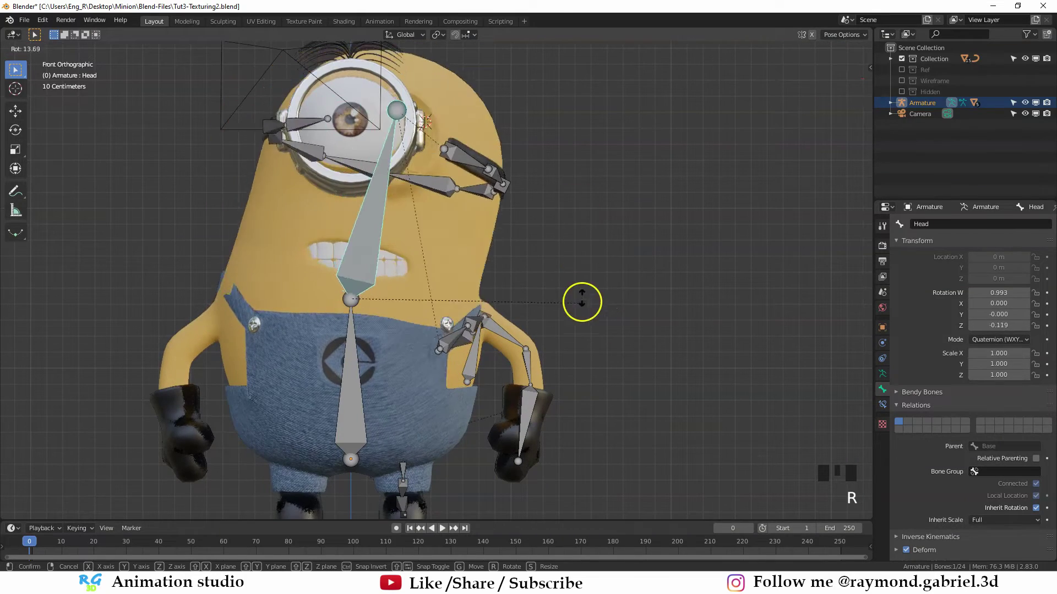
right_click(571, 231)
Step: Parent the overalls button object to the armature with automatic weights
scroll(453, 331, "up", 3)
middle_click_drag(452, 337, 405, 337, "shift")
left_click(471, 308)
key("ctrl+Tab")
left_click(451, 312)
middle_click_drag(545, 303, 367, 354)
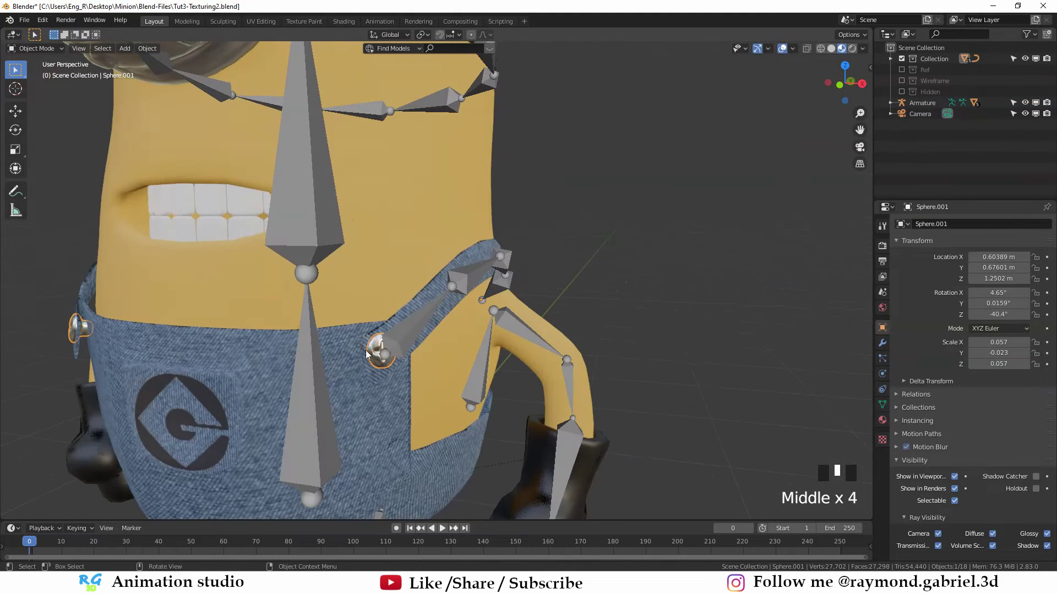
left_click(424, 326, "shift")
key("ctrl+p")
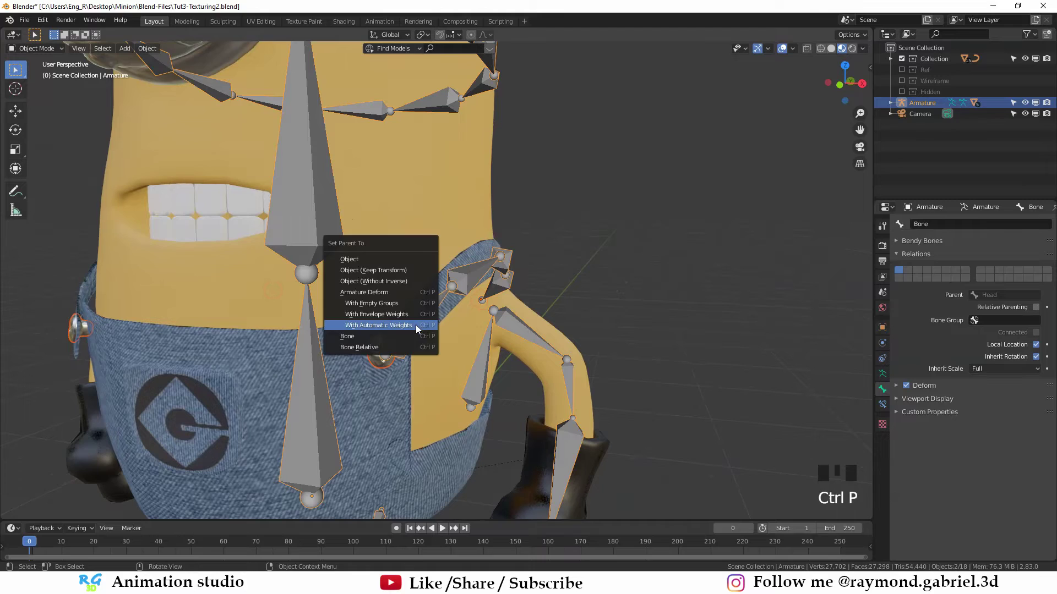
left_click(415, 325)
Step: Test-rotate the Head bone to check that the overalls buttons move with the straps, cancelling each rotation
scroll(416, 308, "down", 3)
key("ctrl+Tab")
left_click(366, 239)
middle_click_drag(367, 241, 384, 248, "alt")
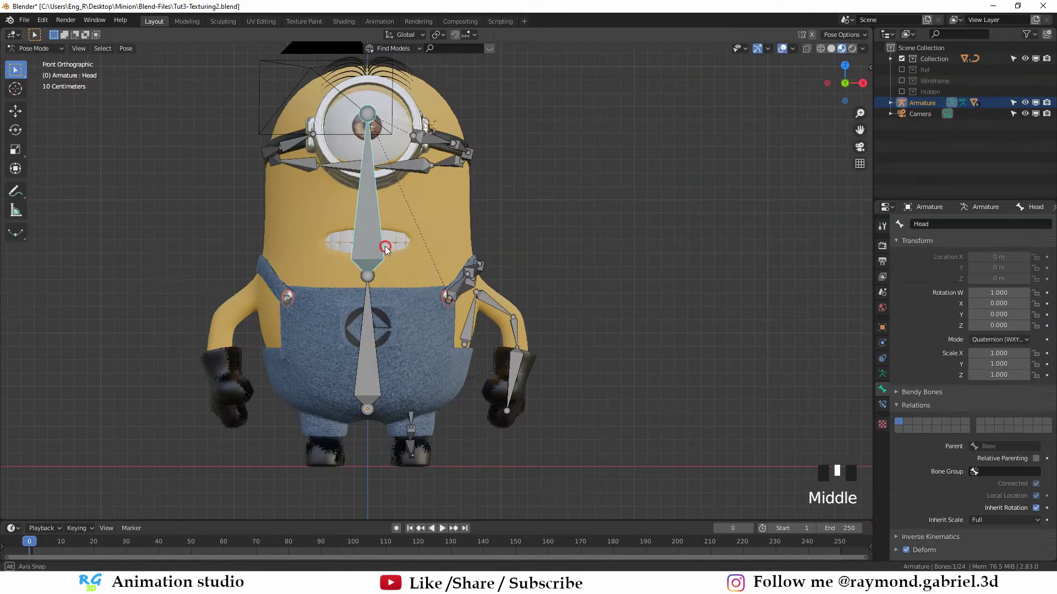
key("r")
right_click(610, 238)
scroll(633, 257, "up", 5)
key("r")
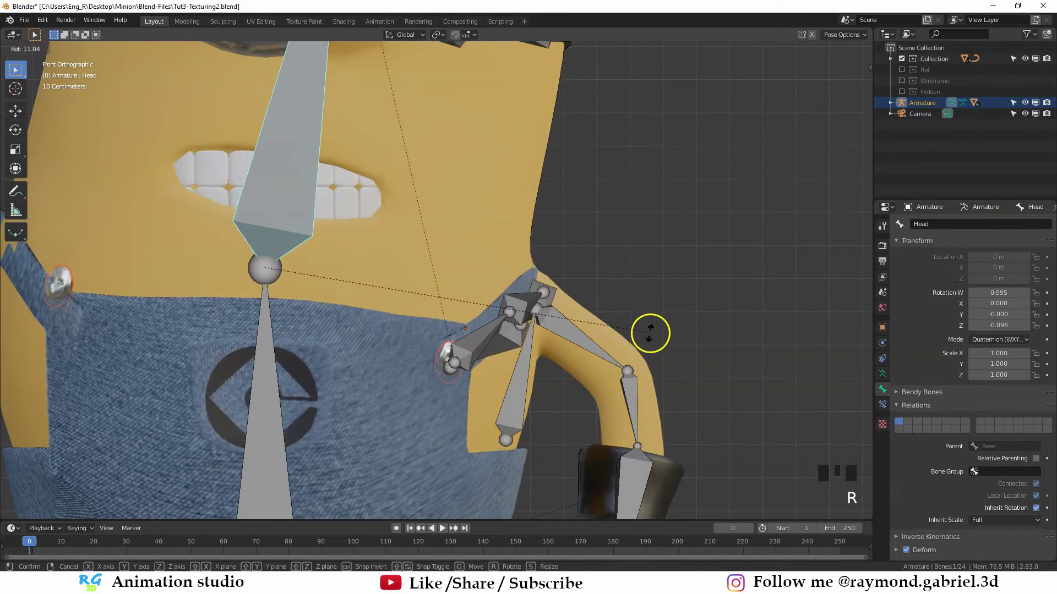
right_click(623, 261)
scroll(622, 259, "down", 3)
middle_click_drag(622, 259, 601, 254)
Step: Parent the left shoulder bone to the front overalls strap bone with Keep Offset
key("Tab")
left_click(483, 352)
middle_click_drag(482, 351, 482, 340)
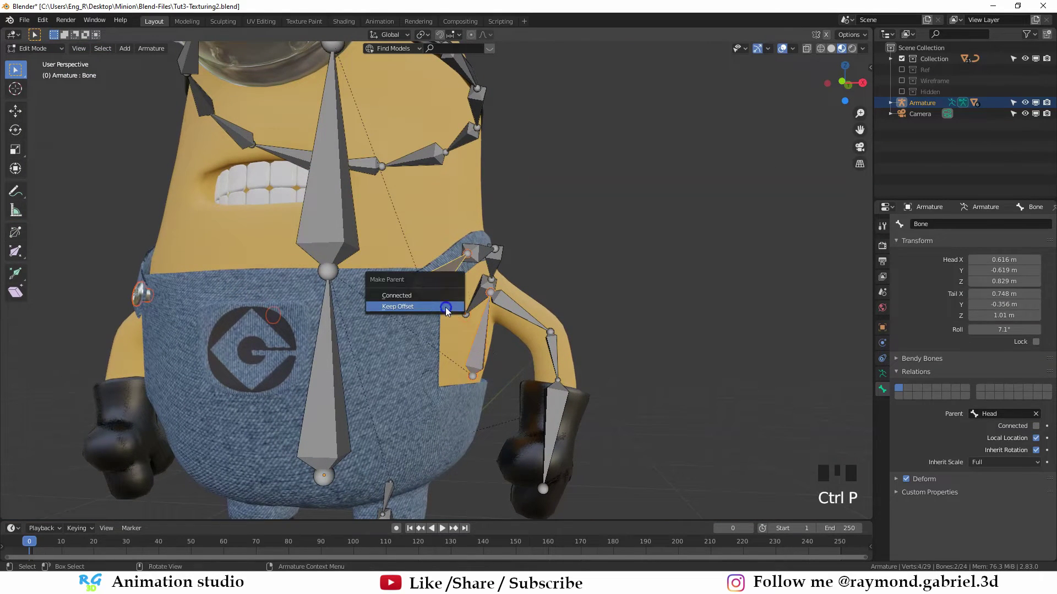
left_click(444, 306)
Step: Test-tilt the Head bone from the front view to check how the arms and overalls follow, cancelling each rotation
middle_click_drag(444, 306, 452, 296)
key("Tab")
left_click(335, 222)
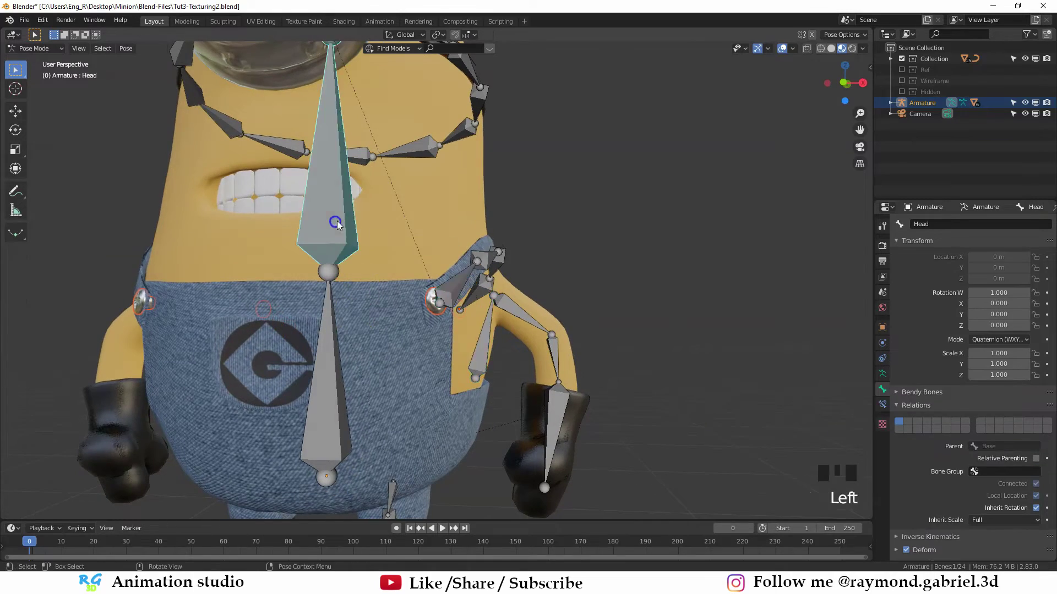
middle_click_drag(335, 222, 370, 231, "alt")
key("r")
right_click(655, 270)
key("r")
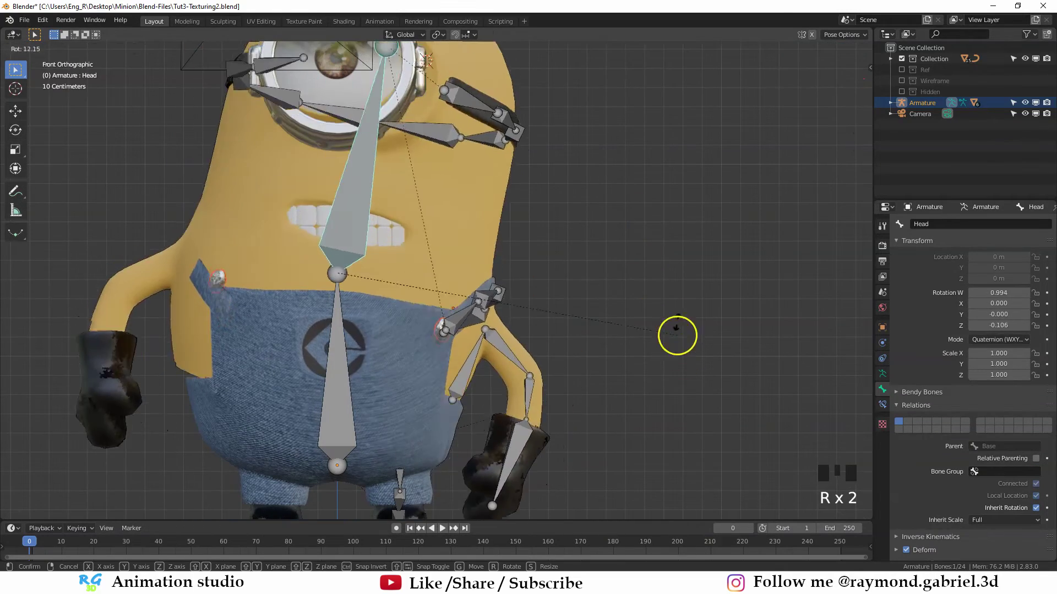
right_click(619, 305)
middle_click_drag(601, 300, 607, 234, "shift")
key("r")
key("Escape")
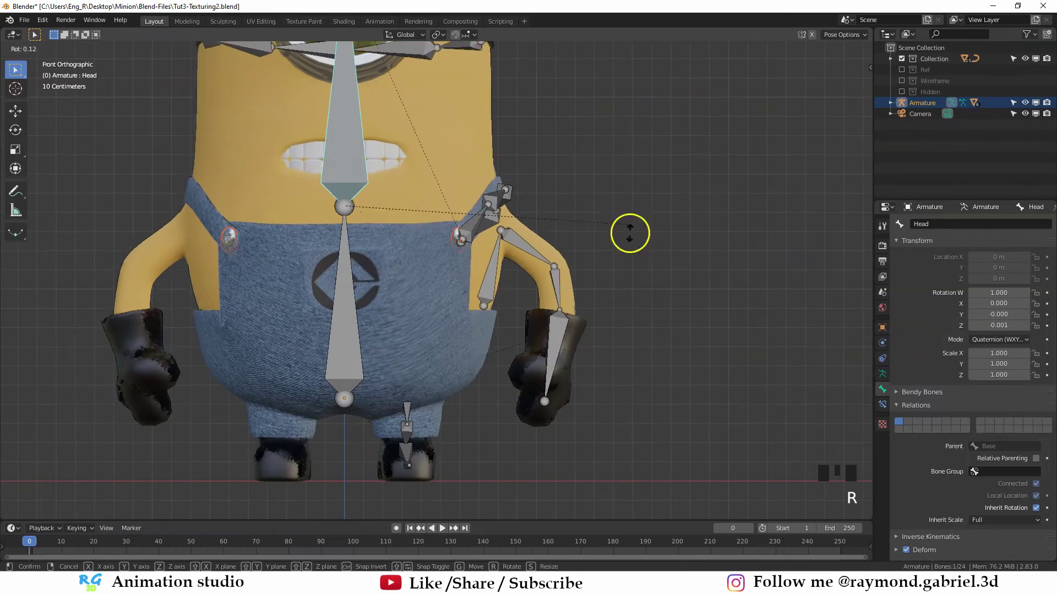
key("r")
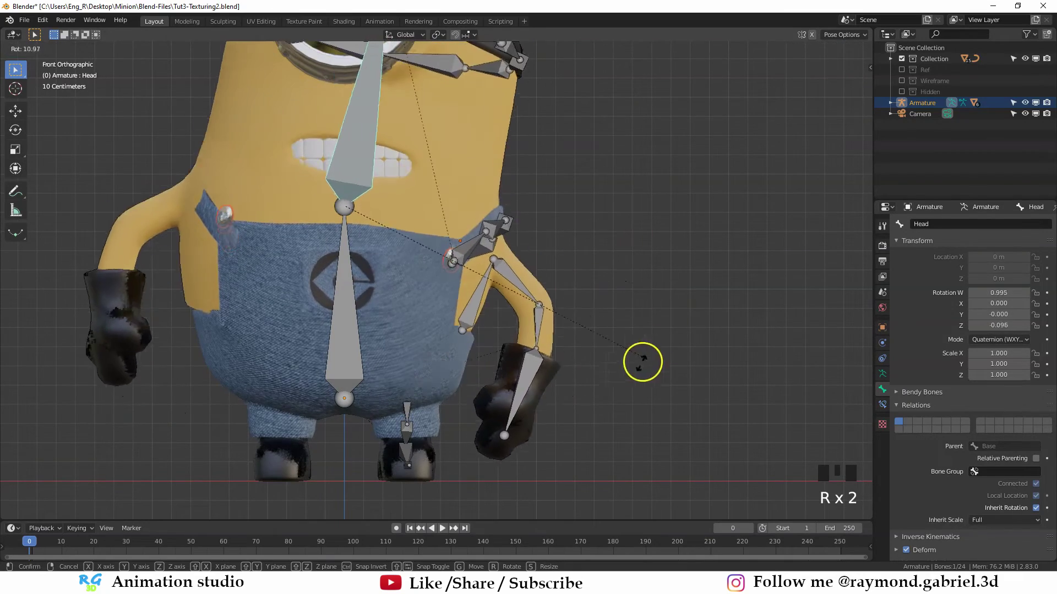
right_click(651, 319)
middle_click_drag(514, 356, 484, 357)
middle_click_drag(490, 355, 407, 360, "shift")
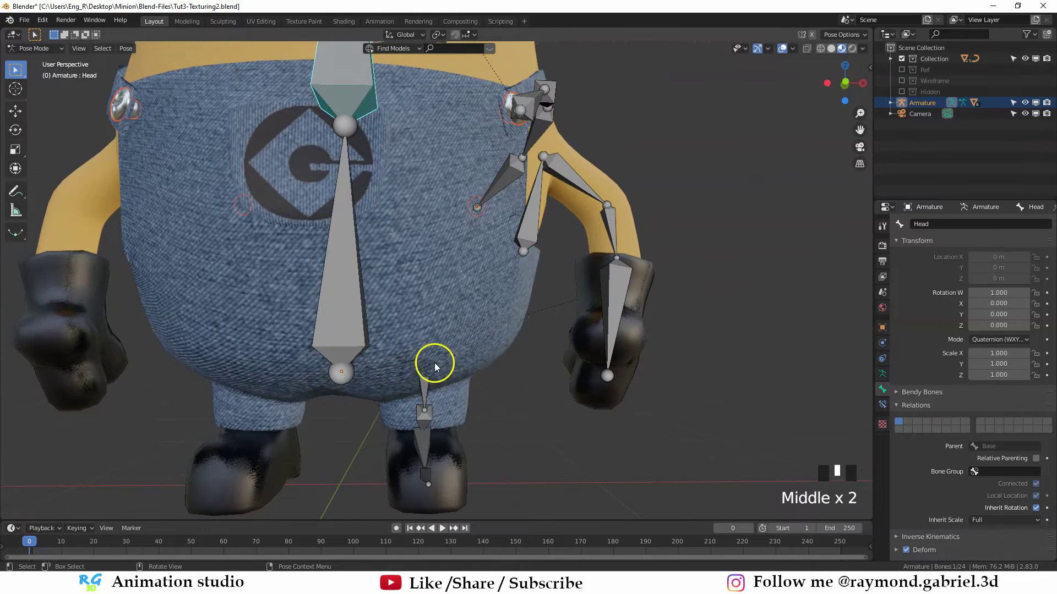
Step: Duplicate the Base bone in the armature's edit mode and rotate the copy about 80° toward the left hip
scroll(434, 366, "down", 2)
scroll(477, 335, "up", 1)
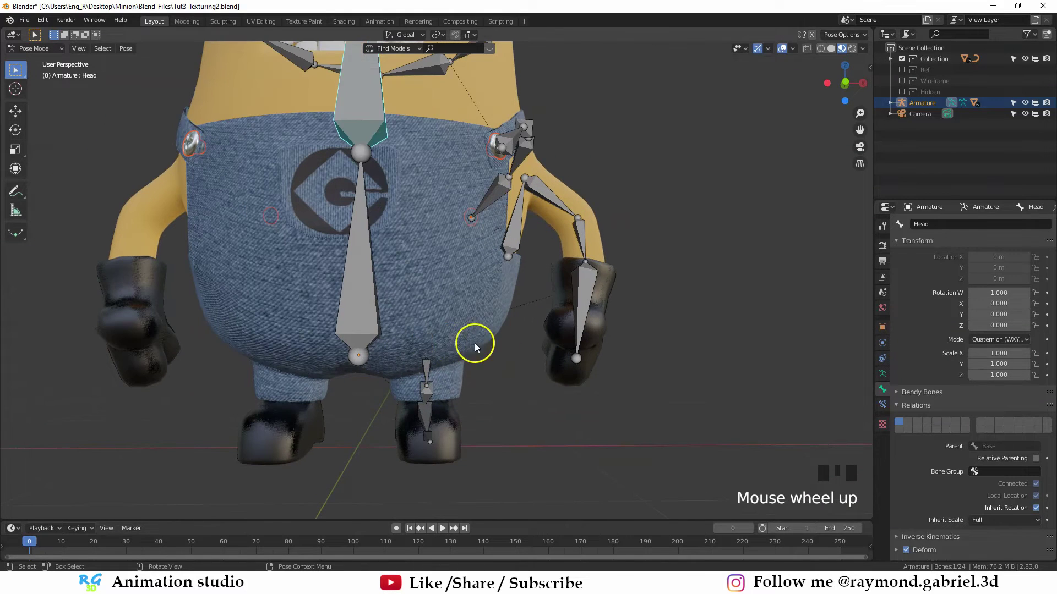
key("Tab")
key("KP_1")
left_click(347, 314)
scroll(389, 292, "up", 1)
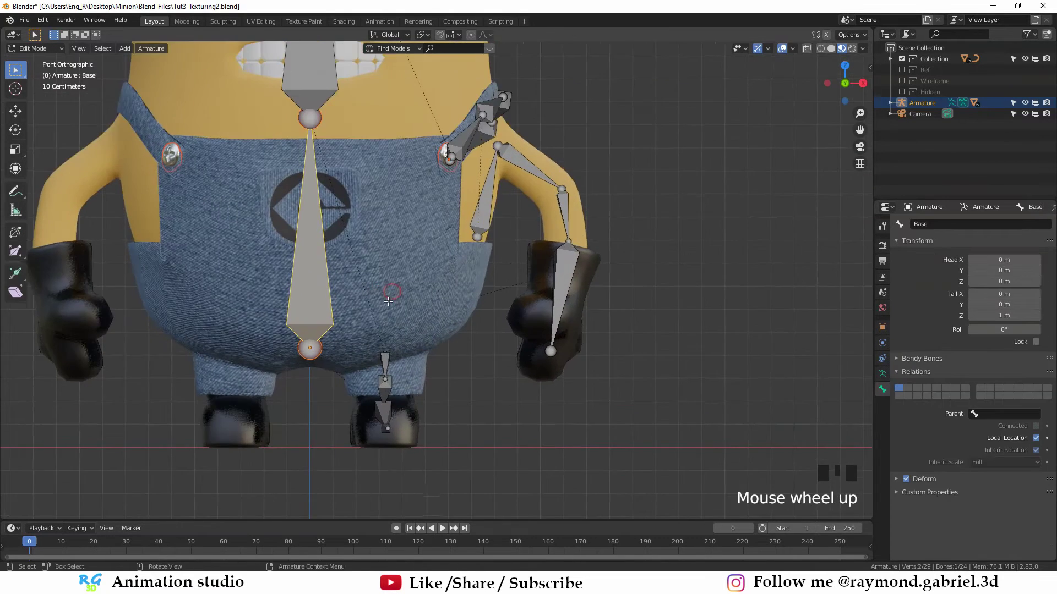
middle_click_drag(379, 297, 371, 271, "shift")
key("shift+d")
left_click(504, 317)
key("r")
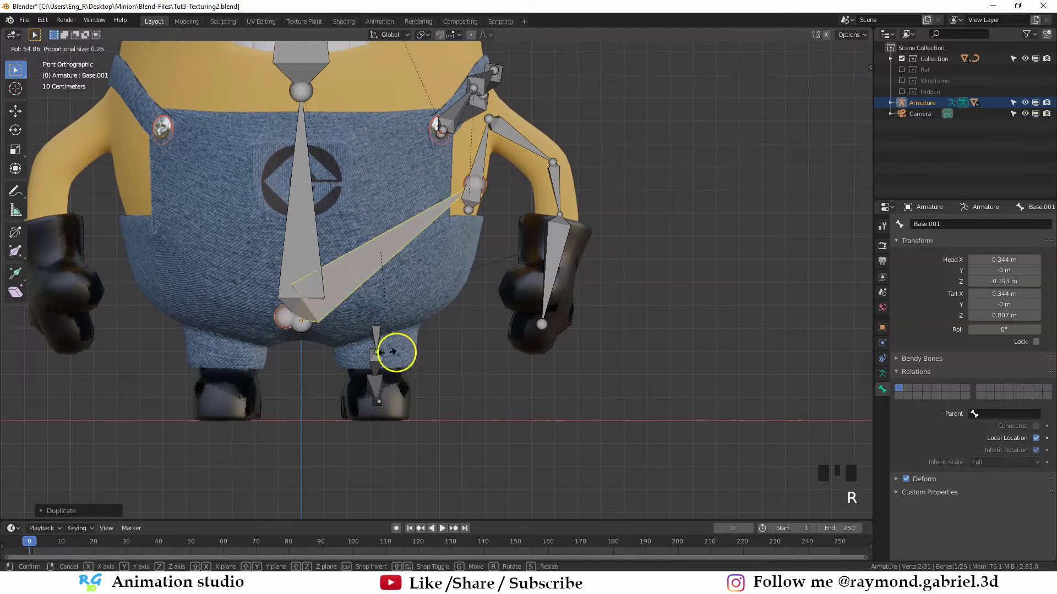
left_click(349, 340)
Step: Scale down, move and slightly rotate the duplicated bone so it runs from the pelvis centre to the left hip
scroll(492, 358, "up", 1)
key("s")
key("g")
key("g")
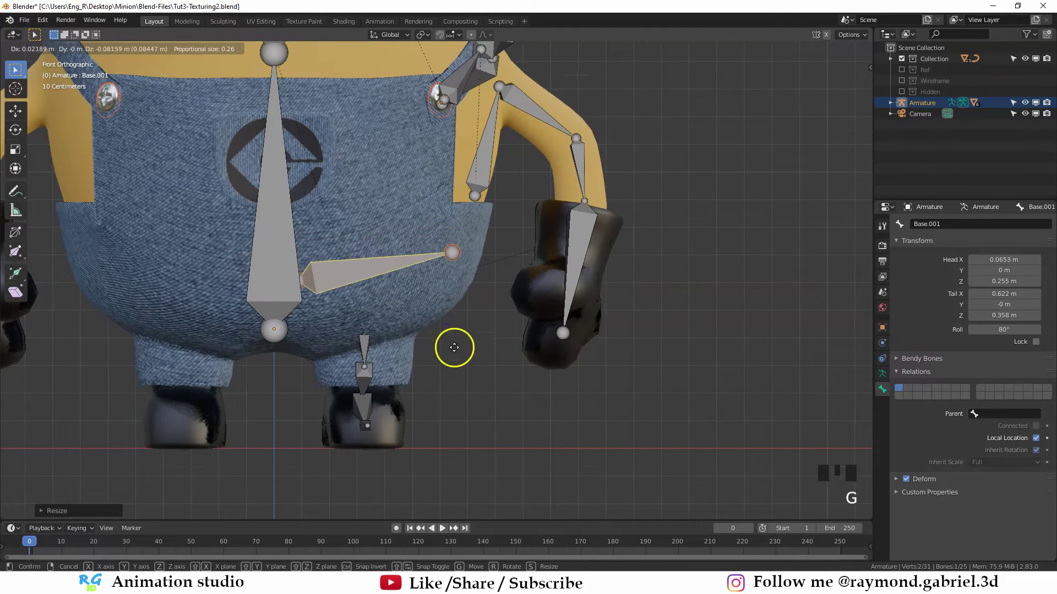
left_click(437, 391)
key("r")
left_click(440, 382)
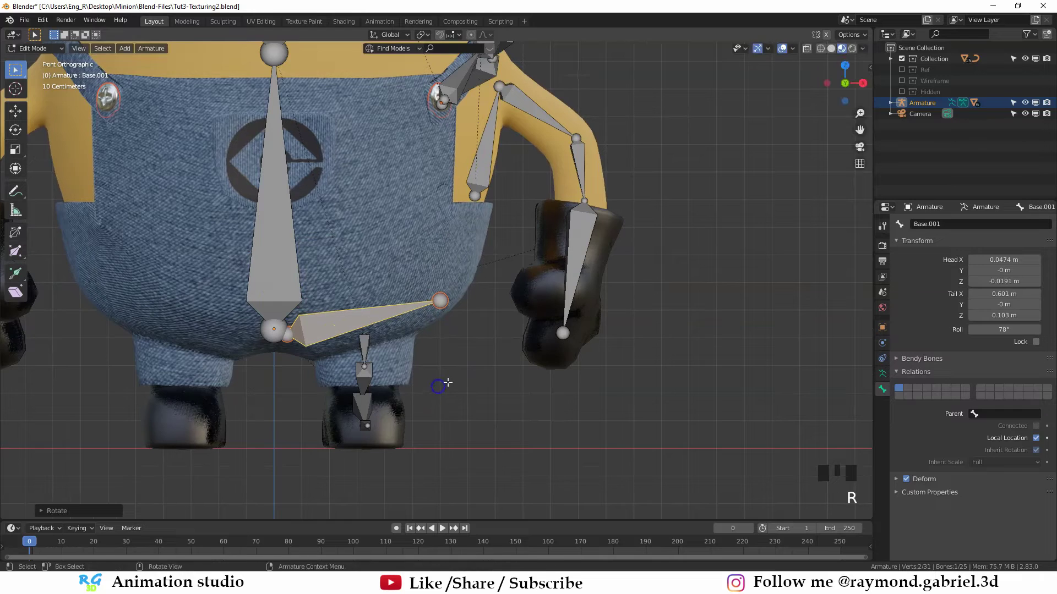
key("g")
left_click(443, 377)
key("s")
left_click(443, 377)
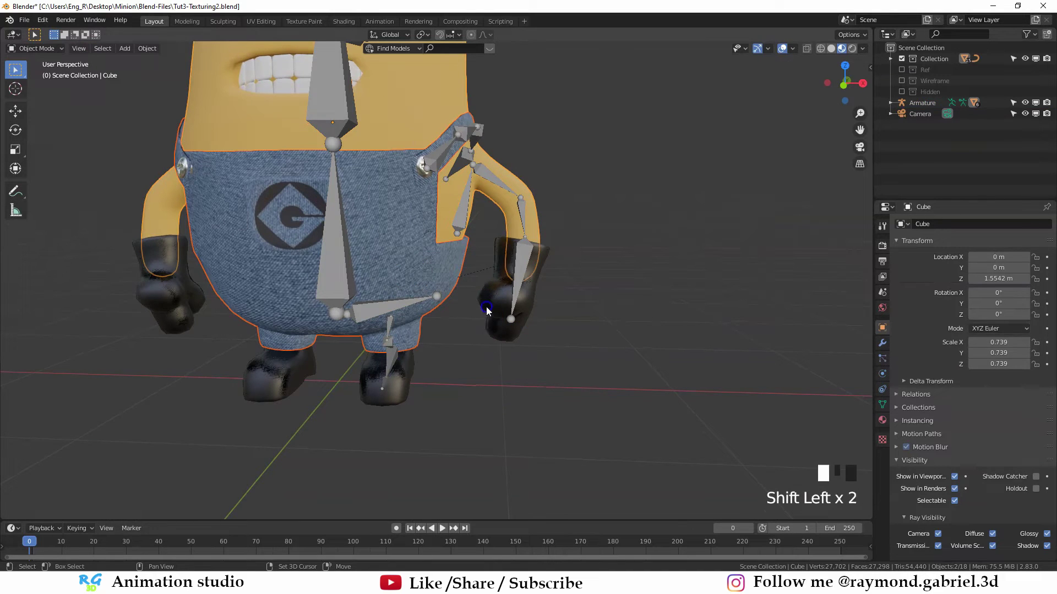
Step: Parent the body, overalls, gloves and shoes to the armature again with automatic weights
left_click(486, 309, "shift")
left_click(420, 246, "shift")
left_click(361, 290, "shift")
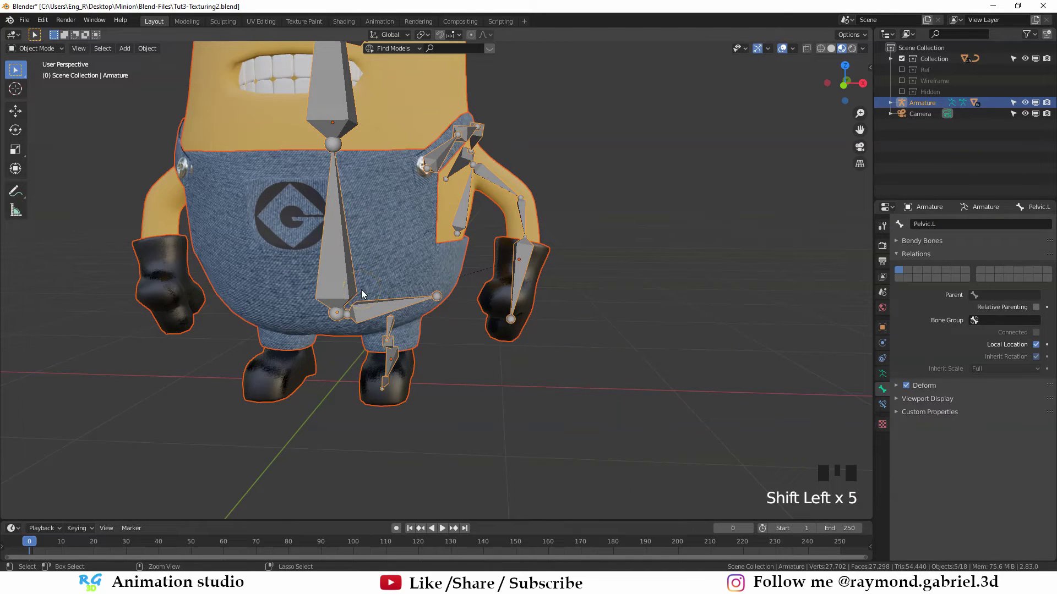
key("ctrl+p")
left_click(361, 290)
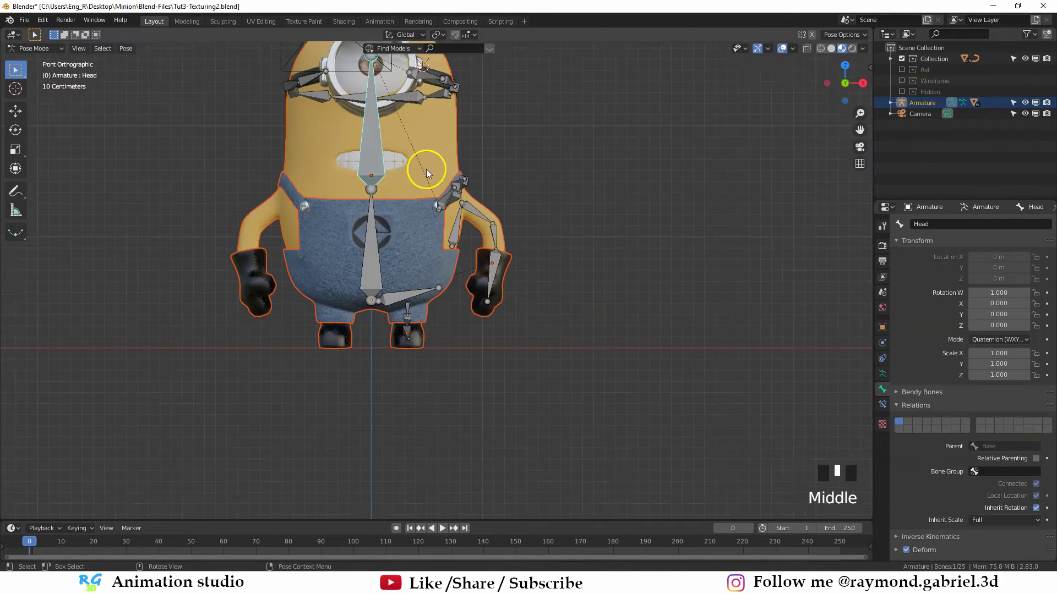
Step: Test-rotate the Head bone from the front view to check how the overalls deform with the hip bone, cancelling the rotation
middle_click_drag(428, 172, 408, 200, "shift")
scroll(481, 213, "up", 1)
key("r")
scroll(609, 264, "up", 3)
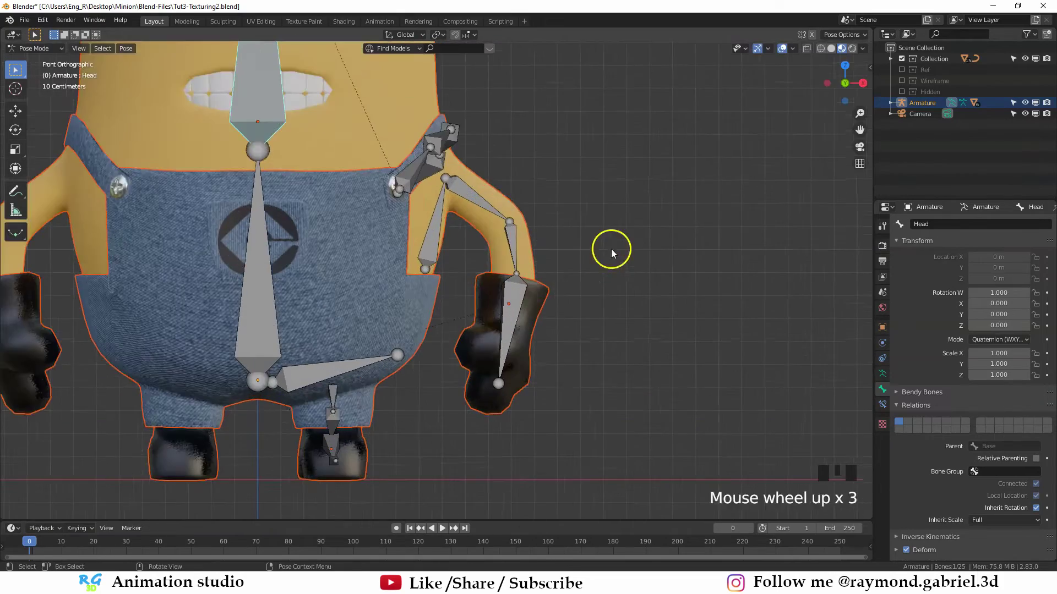
key("r")
key("r")
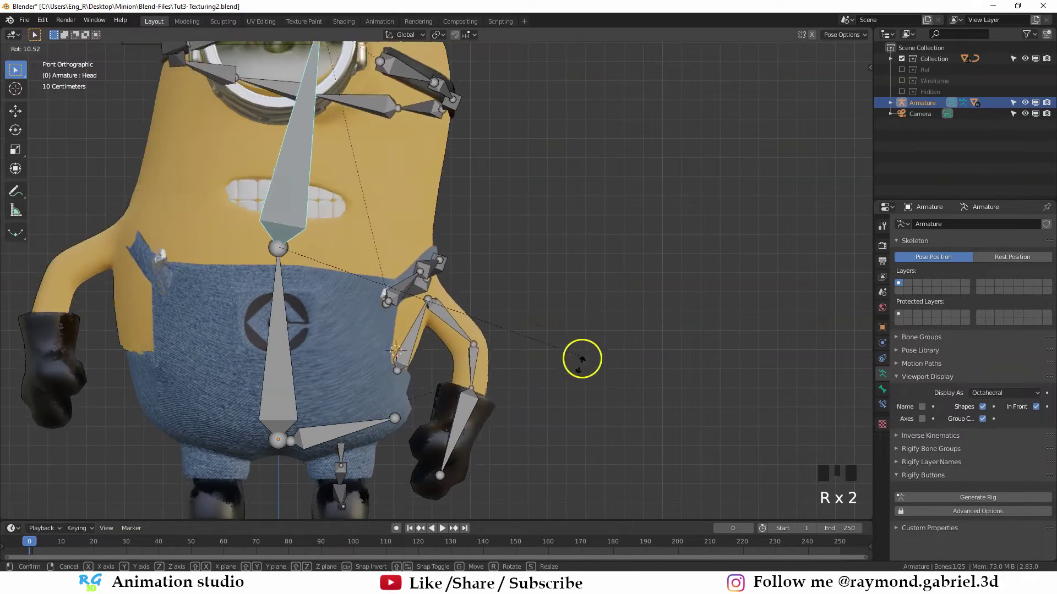
key("r")
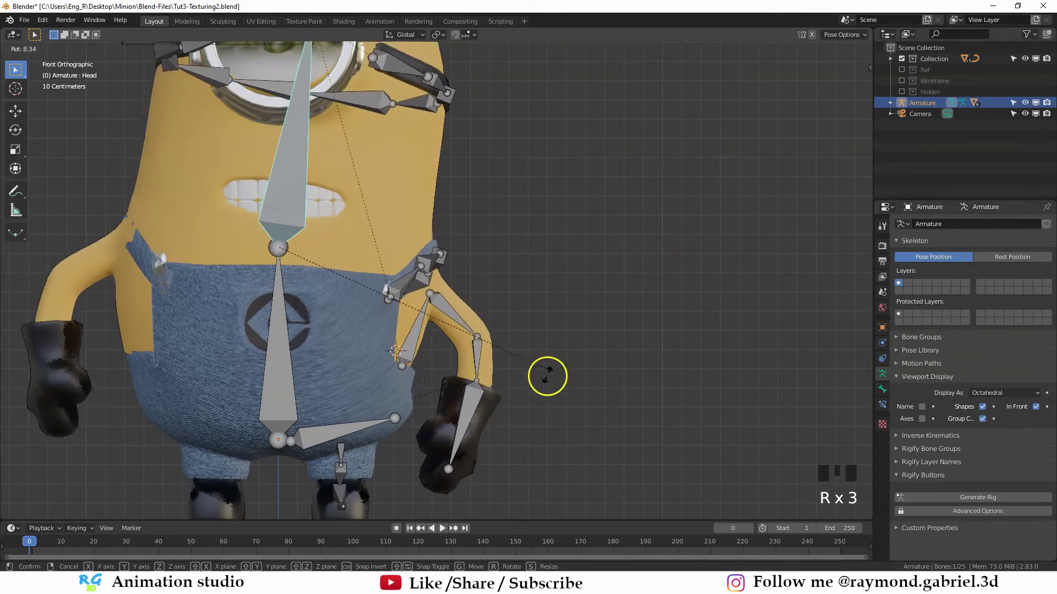
right_click(520, 385)
Step: Tilt the Head bone to both sides to examine the overalls' waist and side opening near the left arm, cancelling each rotation
scroll(513, 385, "up", 2)
middle_click_drag(513, 352, 568, 246, "shift")
scroll(606, 264, "down", 3)
key("r")
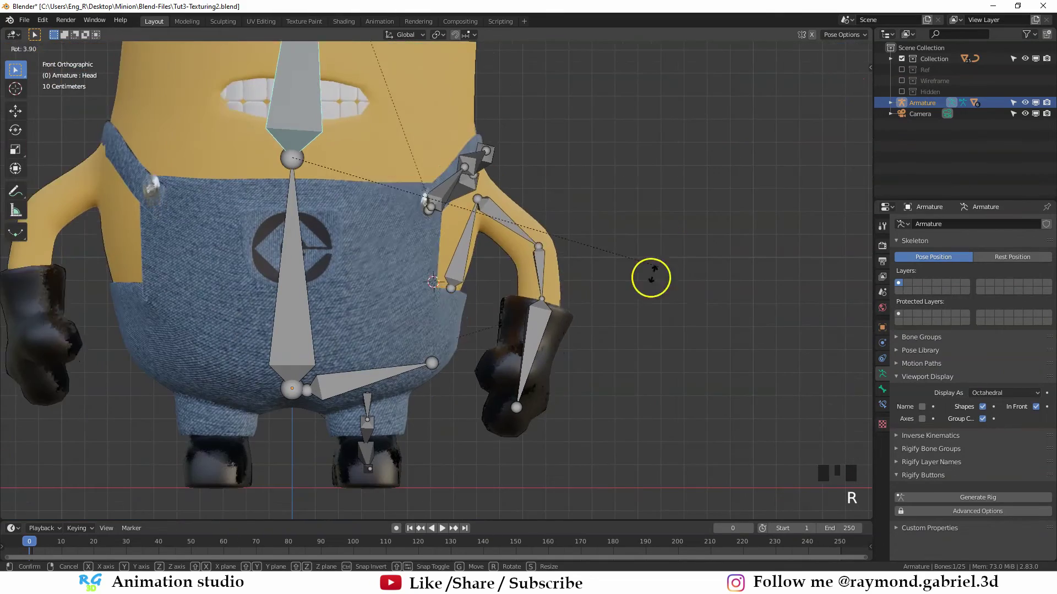
key("r")
left_click(424, 324)
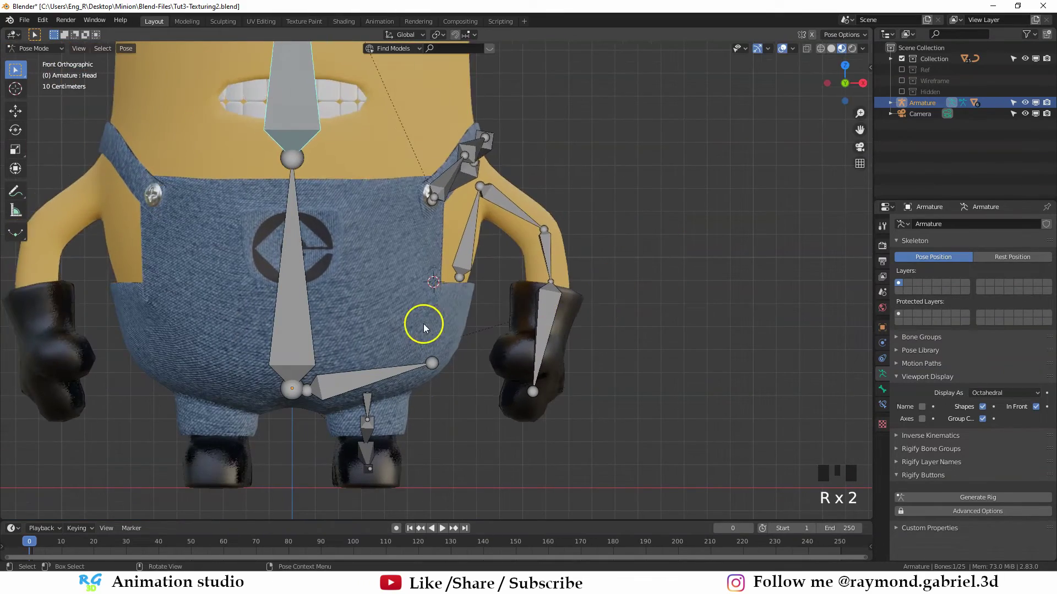
scroll(435, 316, "up", 2)
middle_click_drag(444, 310, 432, 284)
key("KP_1")
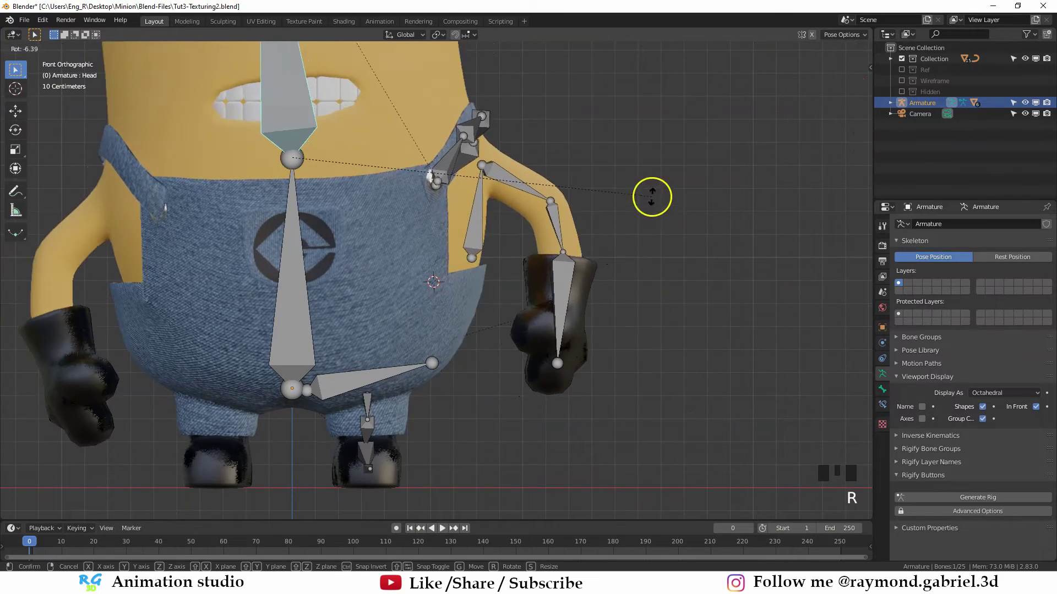
scroll(416, 230, "down", 2)
scroll(653, 231, "up", 2)
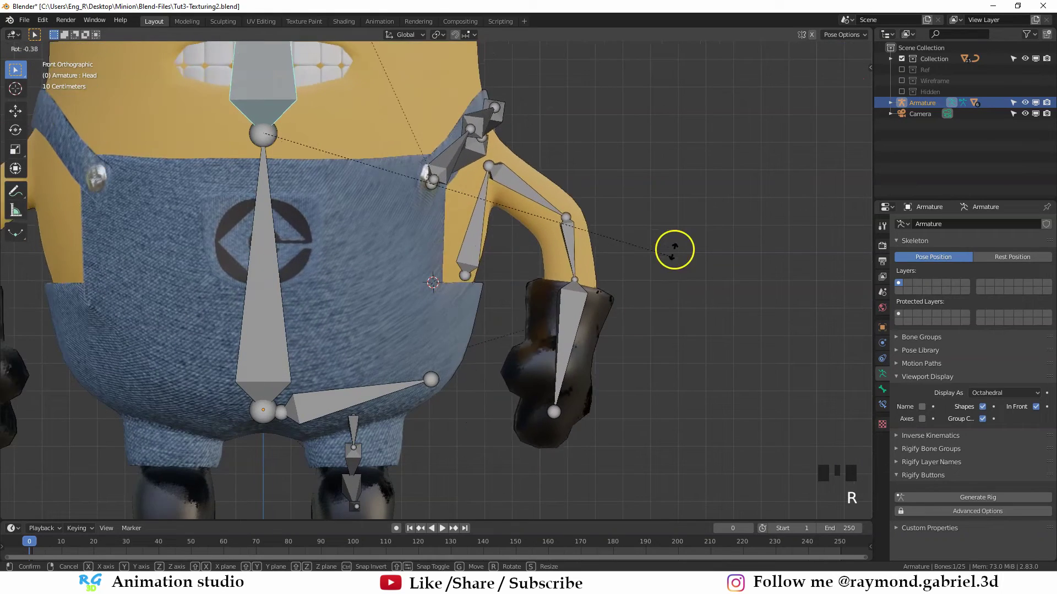
scroll(542, 291, "down", 1)
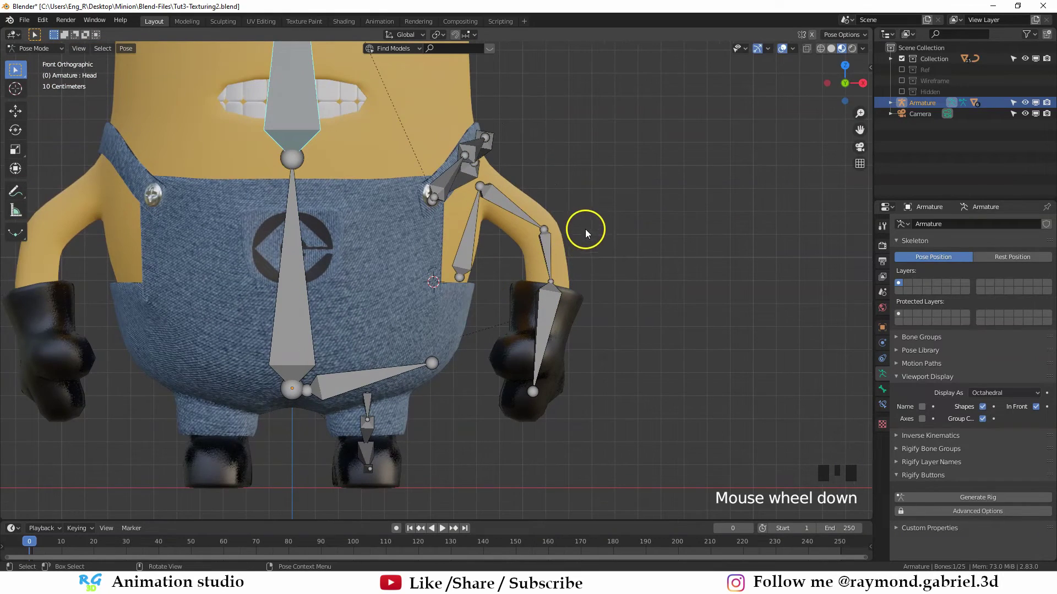
Step: Add a new bone to the armature at the front lower corner of the overalls' left side opening
middle_click_drag(585, 229, 579, 243)
scroll(482, 252, "down", 2)
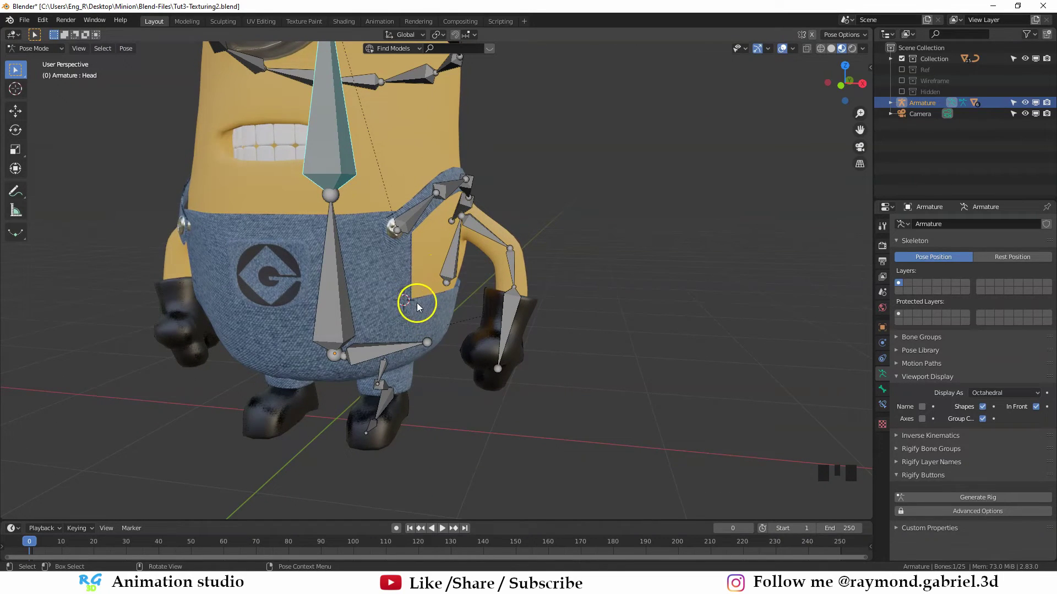
scroll(417, 306, "up", 3)
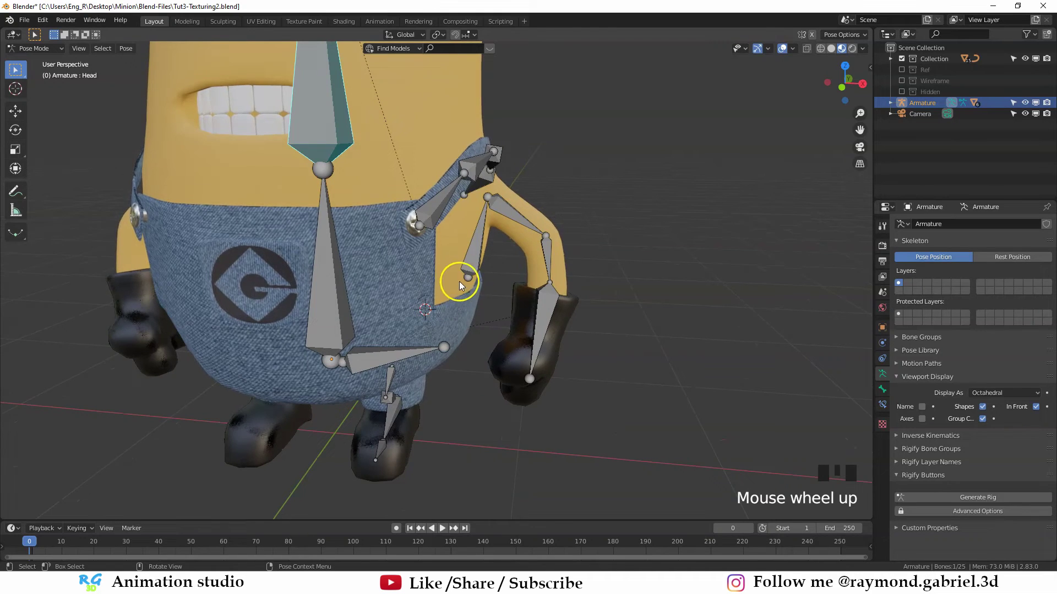
scroll(459, 282, "down", 1)
scroll(392, 282, "up", 1)
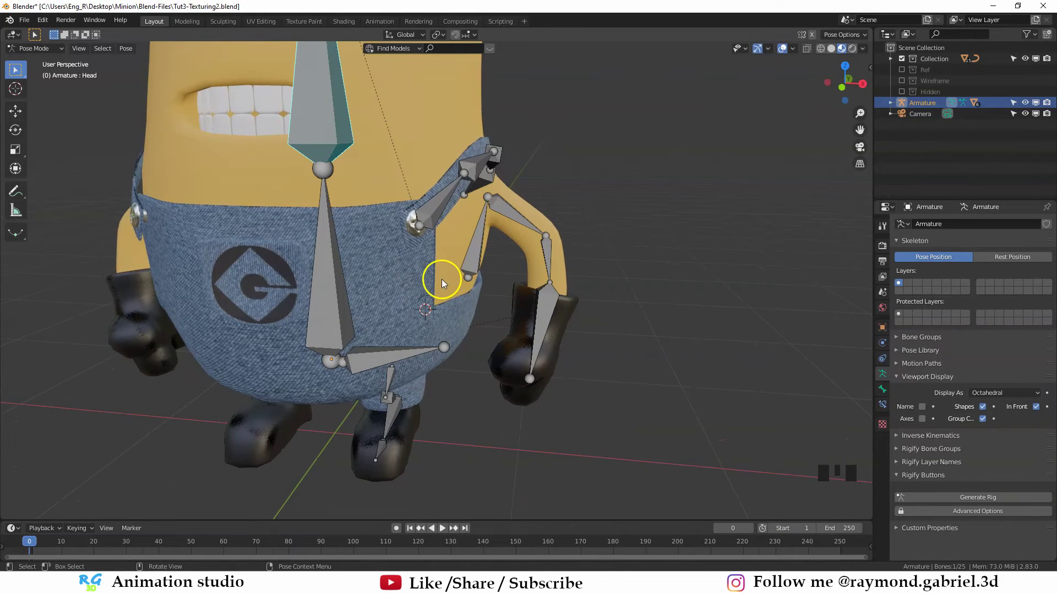
middle_click_drag(441, 284, 523, 269)
scroll(427, 273, "down", 1)
key("Tab")
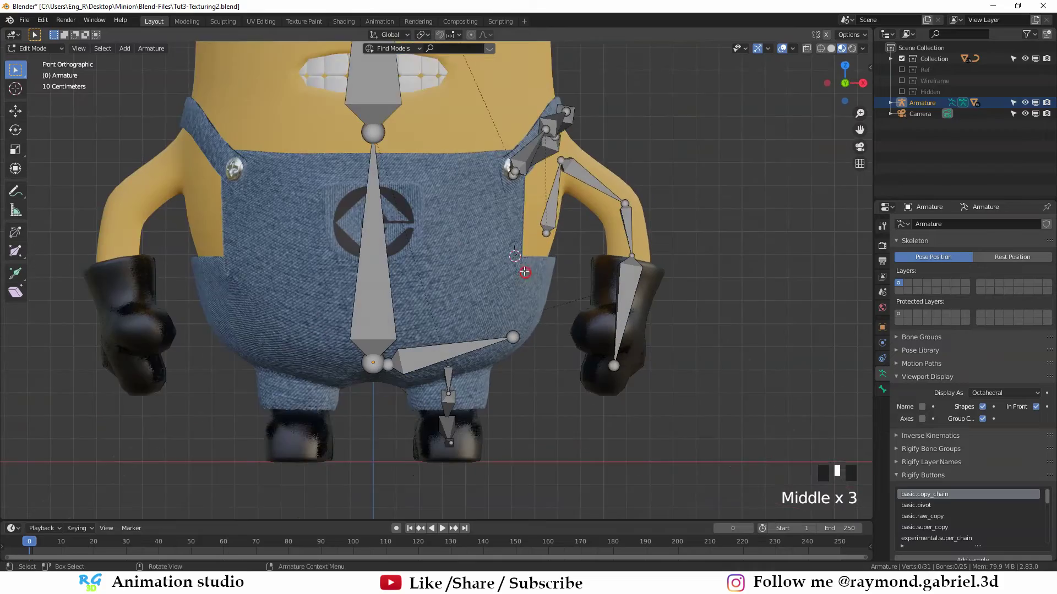
key("g")
left_click(585, 290)
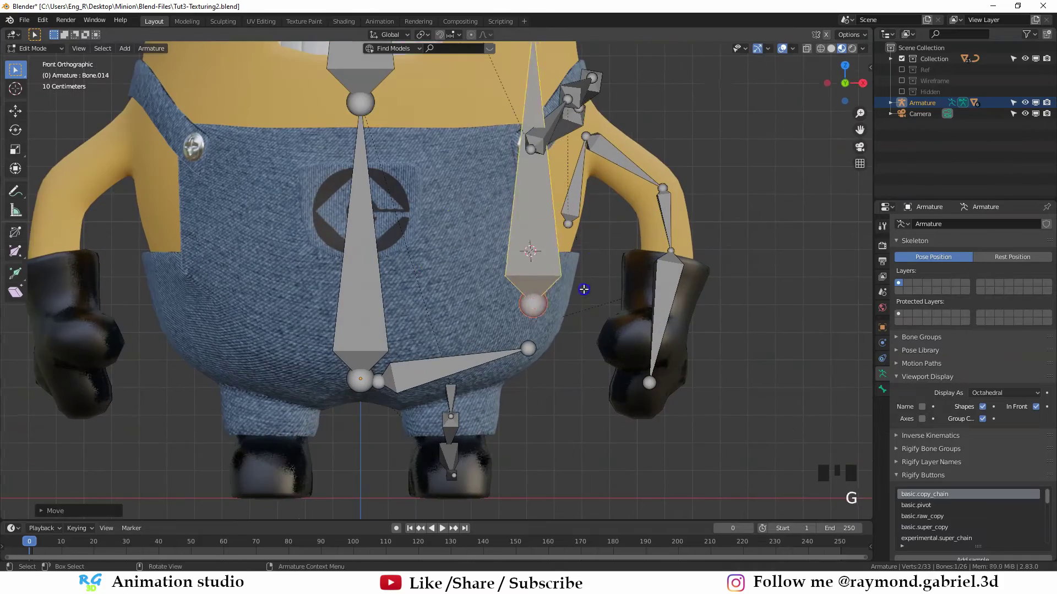
key("g")
left_click(590, 326)
Step: Shorten the new bone along the lower edge of the side opening and extrude a second bone toward the back
middle_click_drag(591, 326, 439, 227)
left_click(428, 218)
key("e")
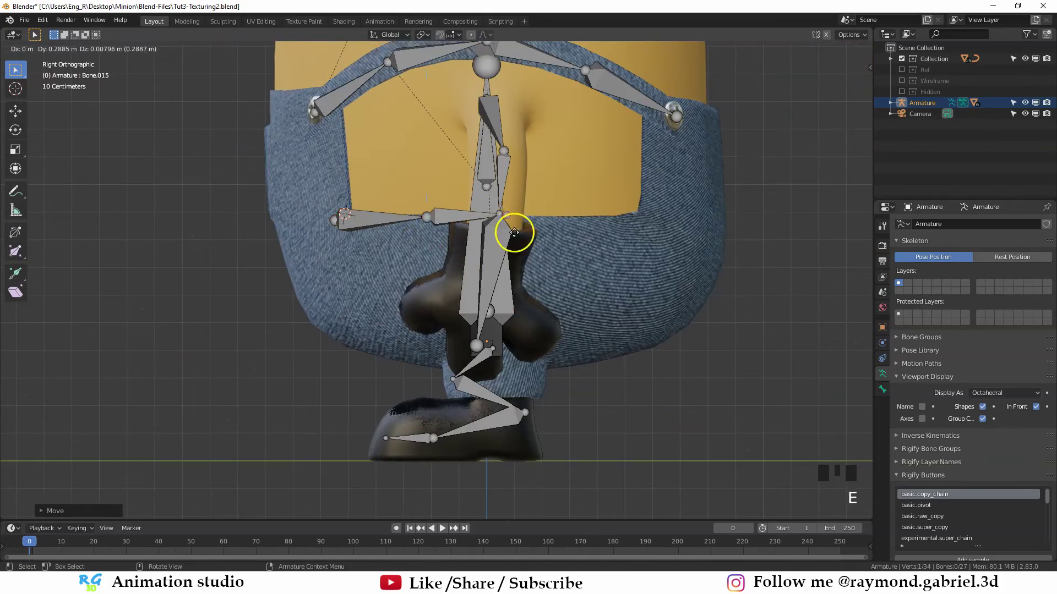
left_click(514, 233)
key("g")
Step: Adjust the chain's joint along Y and extrude further bones along the side opening's lower edge to the back of the overalls
middle_click_drag(514, 234, 602, 284)
left_click(420, 287)
key("g")
key("y")
left_click(415, 249)
key("e")
key("y")
left_click(594, 263)
key("g")
key("e")
left_click(670, 288)
Step: Move the joints of the side-opening bone chain so they follow the curved edge of the overalls
middle_click_drag(669, 287, 571, 332)
key("g")
left_click(577, 313)
key("g")
key("g")
middle_click_drag(583, 295, 540, 179)
key("g")
left_click(684, 267)
key("Tab")
left_click(523, 187)
key("Tab")
left_click(513, 212)
key("g")
left_click(509, 211)
middle_click_drag(509, 212, 455, 214, "shift")
key("Tab")
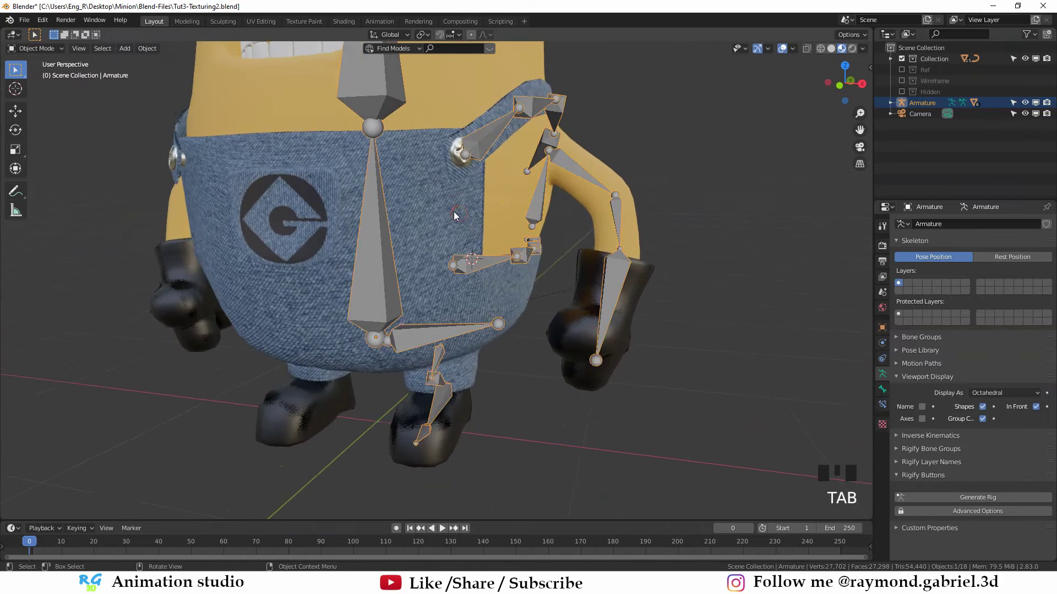
Step: Rebind the body, overalls, shoes and gloves to the armature with automatic weights, including the new side-opening bones
scroll(454, 211, "down", 1)
left_click(452, 113)
left_click(447, 253, "shift")
left_click(441, 426, "shift")
left_click(535, 324, "shift")
left_click(390, 286, "shift")
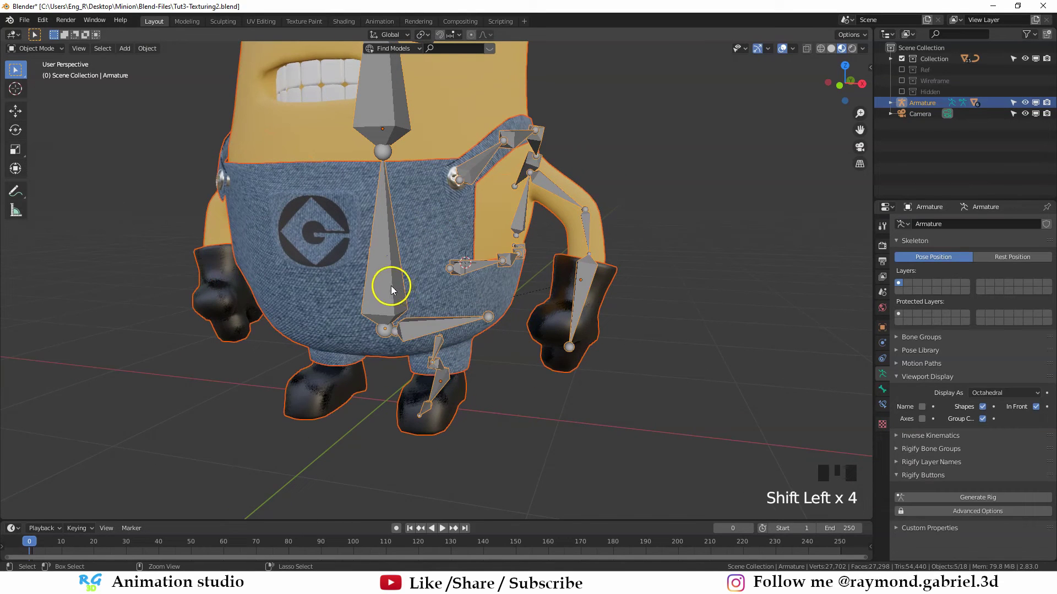
key("ctrl+p")
left_click(374, 287)
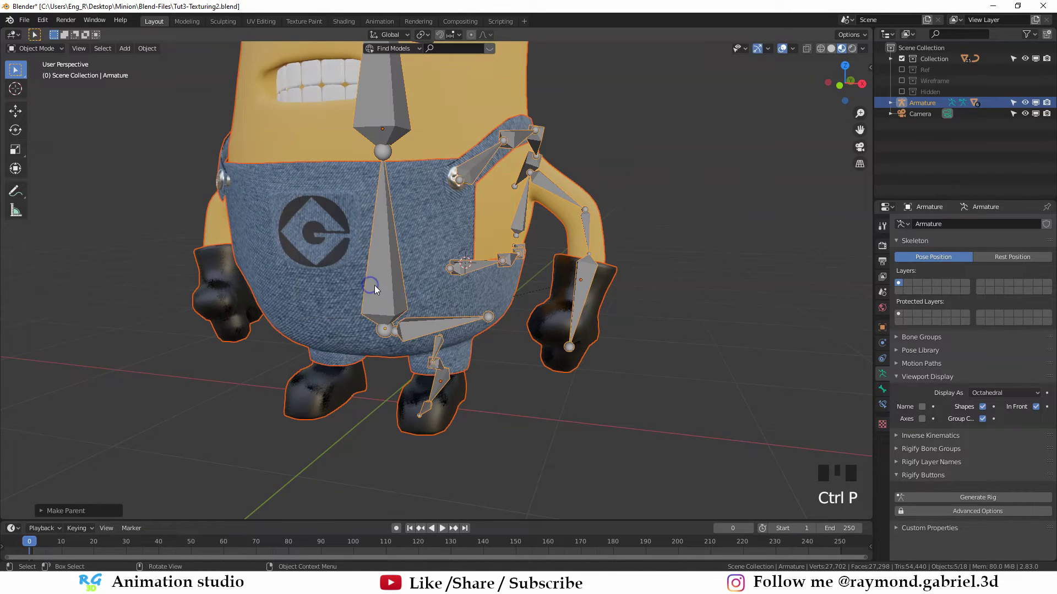
Step: Test-rotate the Head bone in pose mode to check the overalls' side opening and whether the goggles follow, cancelling each rotation
middle_click_drag(409, 255, 425, 245)
key("ctrl+Tab")
left_click(385, 120)
middle_click_drag(392, 165, 418, 168, "alt")
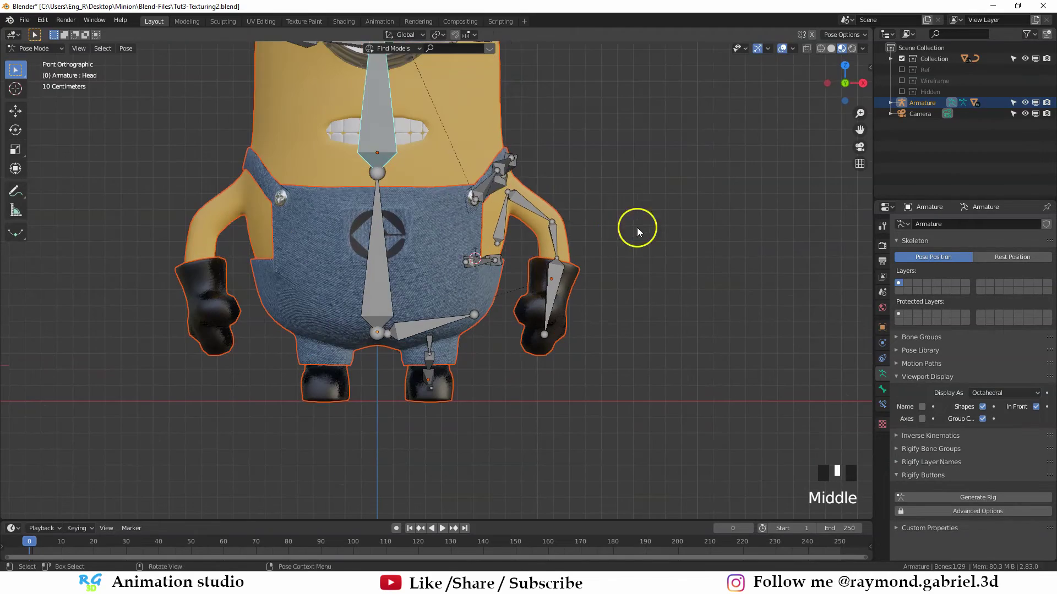
scroll(654, 220, "up", 1)
key("r")
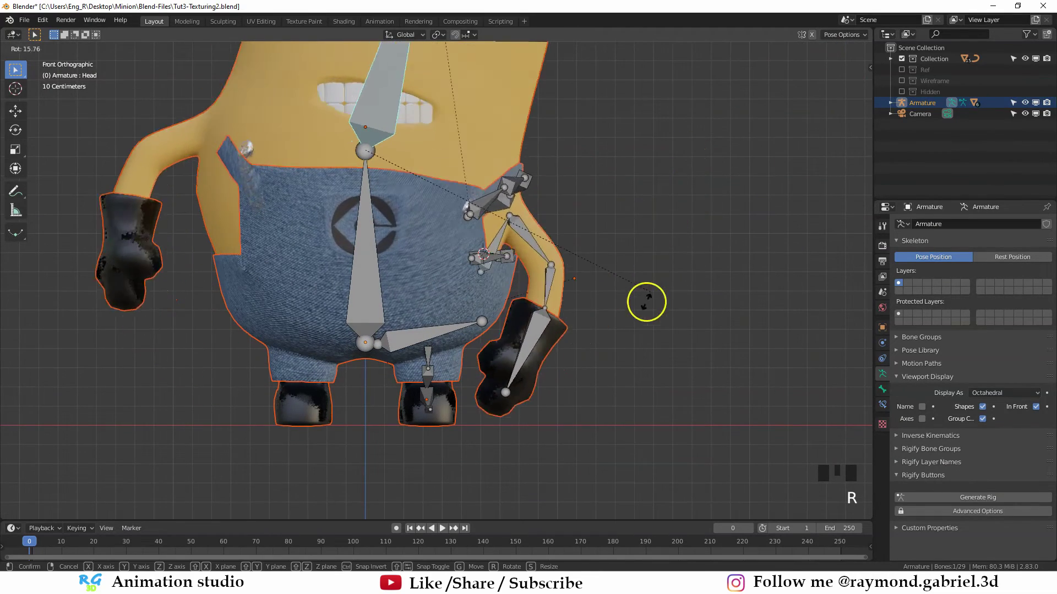
right_click(647, 302)
scroll(618, 181, "down", 2)
key("r")
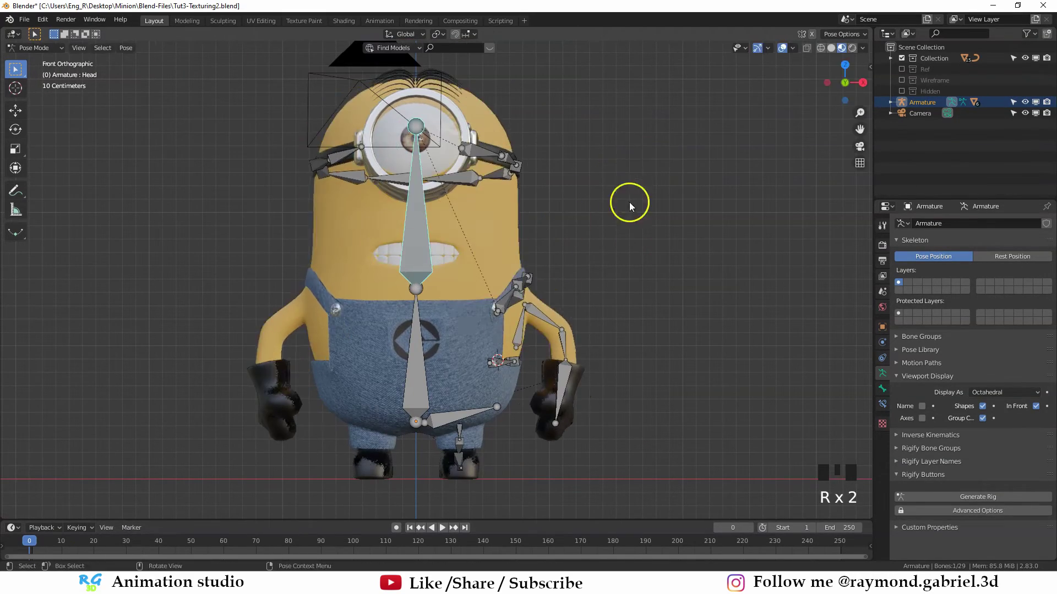
scroll(396, 194, "up", 3)
right_click(620, 246)
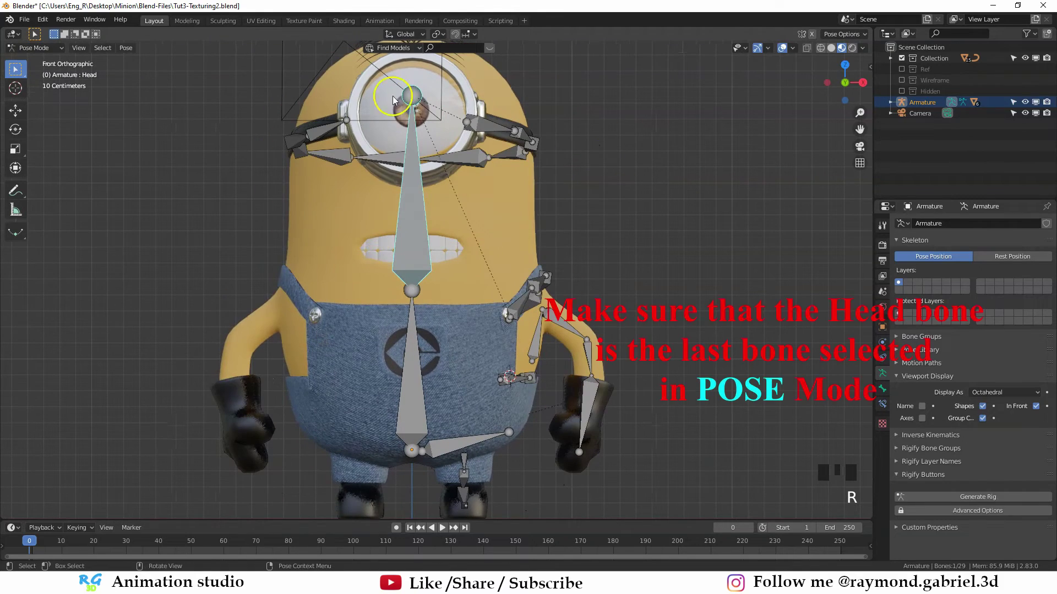
key("r")
right_click(624, 198)
Step: Parent the goggle's metal ring and glass lens to the armature's Head bone using the Bone option
middle_click_drag(420, 216, 475, 242)
scroll(468, 242, "up", 1)
key("ctrl+Tab")
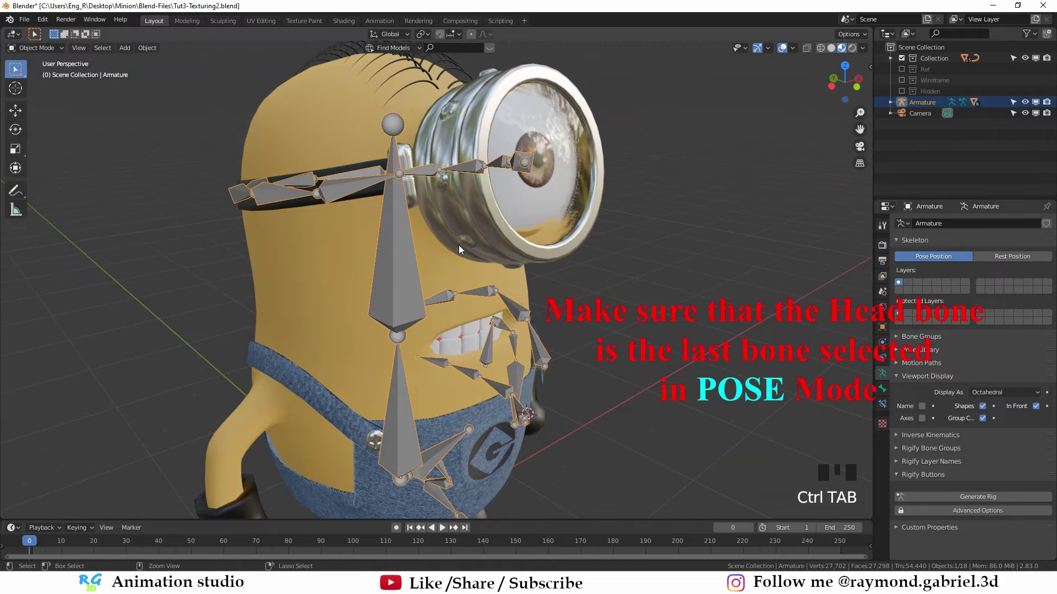
left_click(466, 235)
mouse_move(467, 235)
middle_mouse_down()
mouse_move(457, 252)
mouse_move(461, 239)
middle_mouse_up()
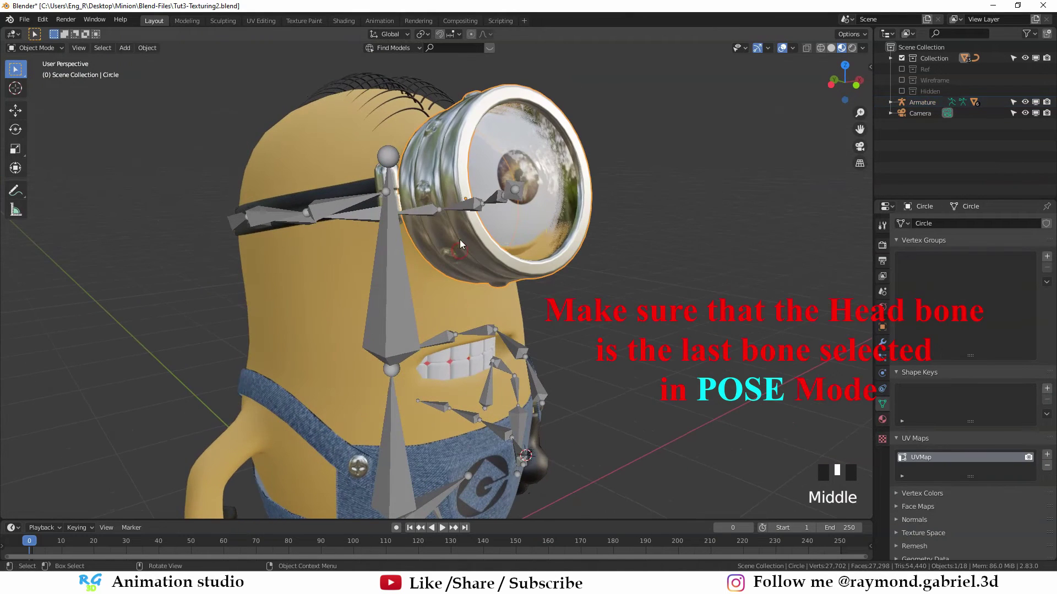
left_click(556, 182, "shift")
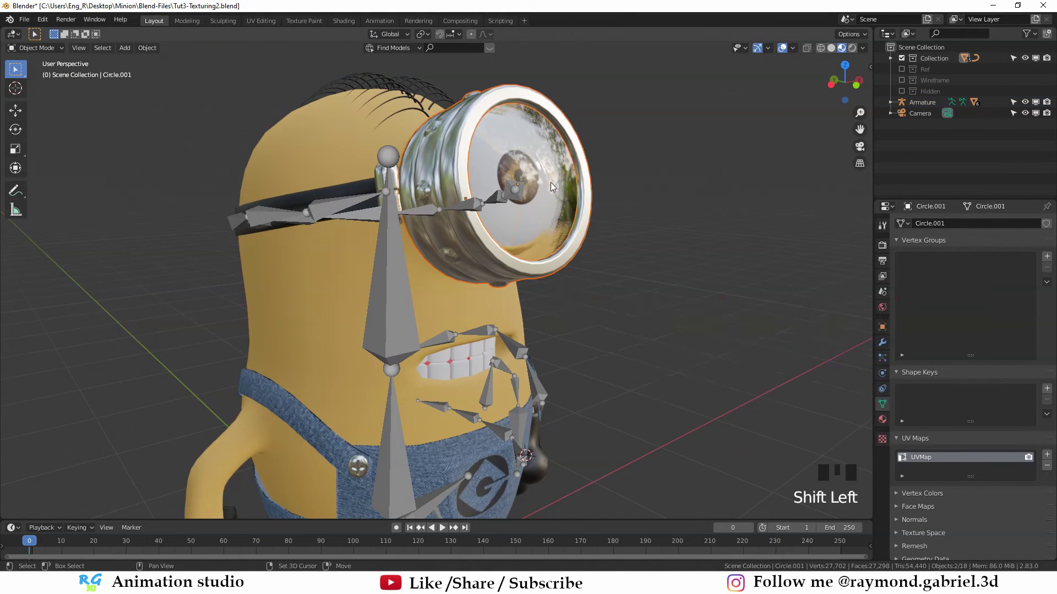
middle_click_drag(556, 170, 399, 312)
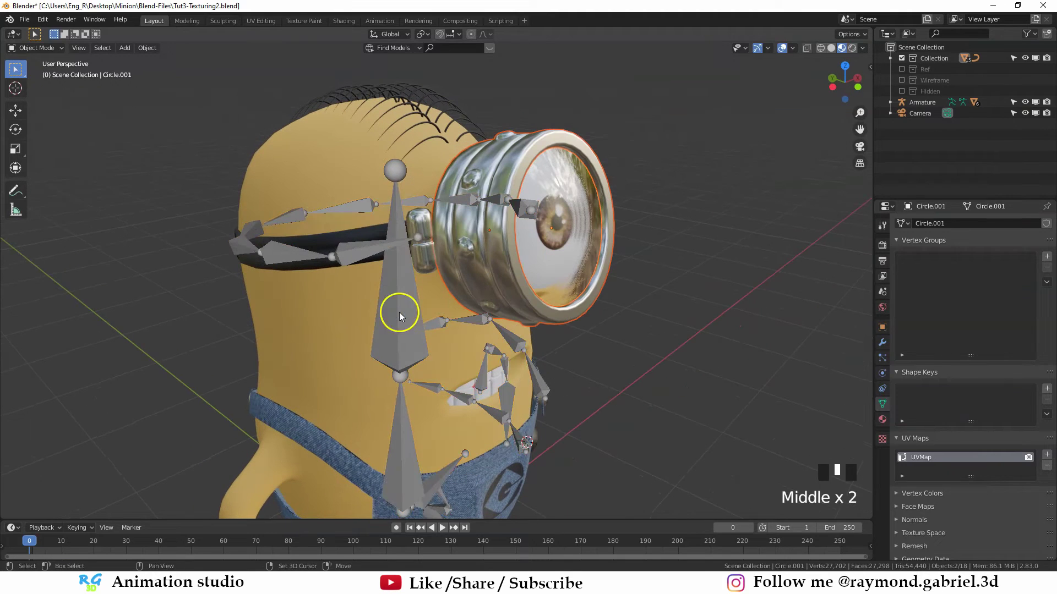
left_click(399, 314, "shift")
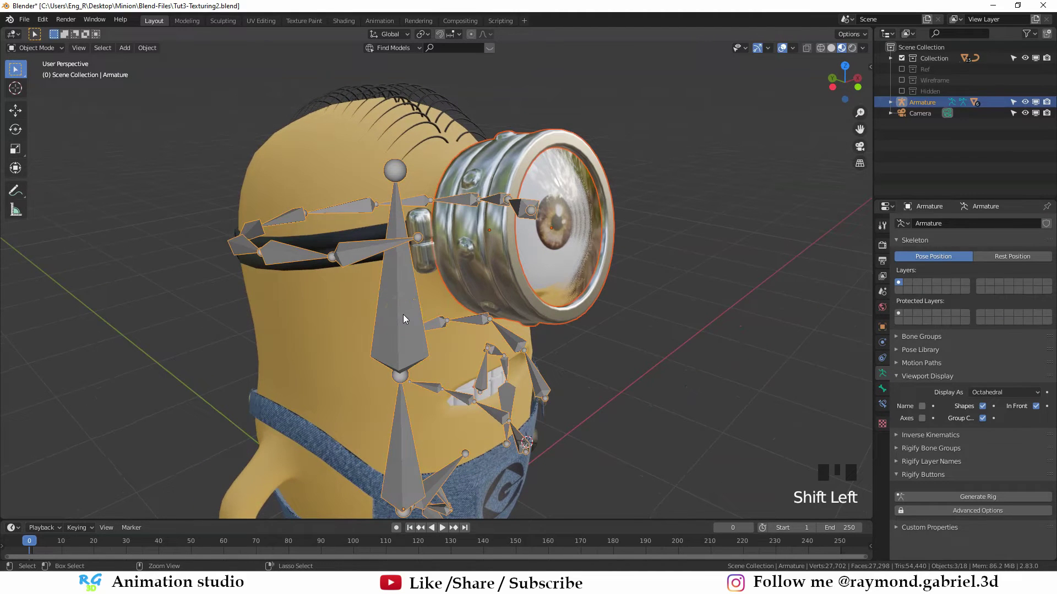
key("ctrl+p")
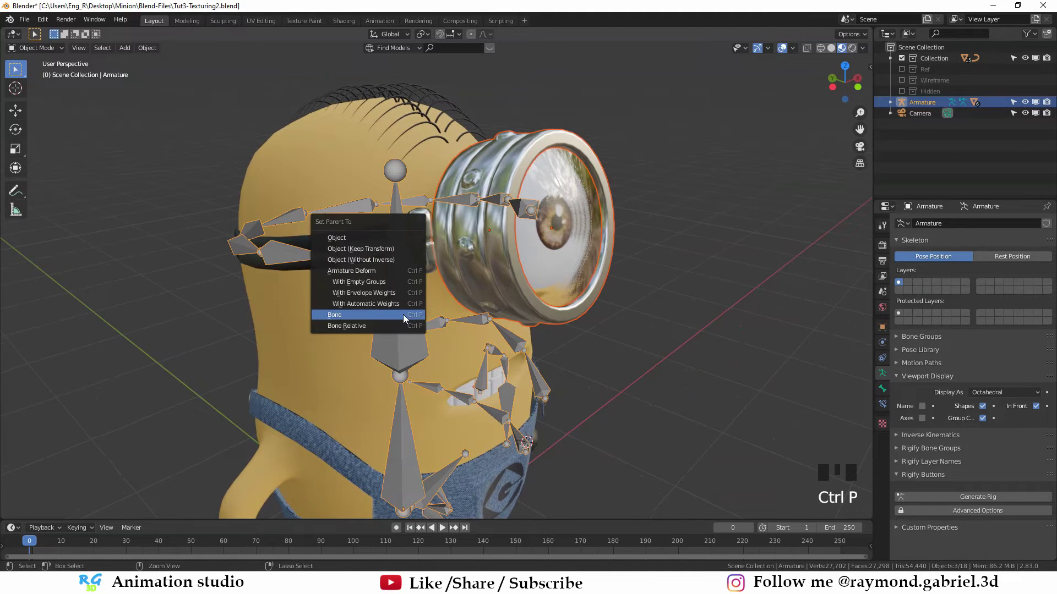
left_click(353, 316)
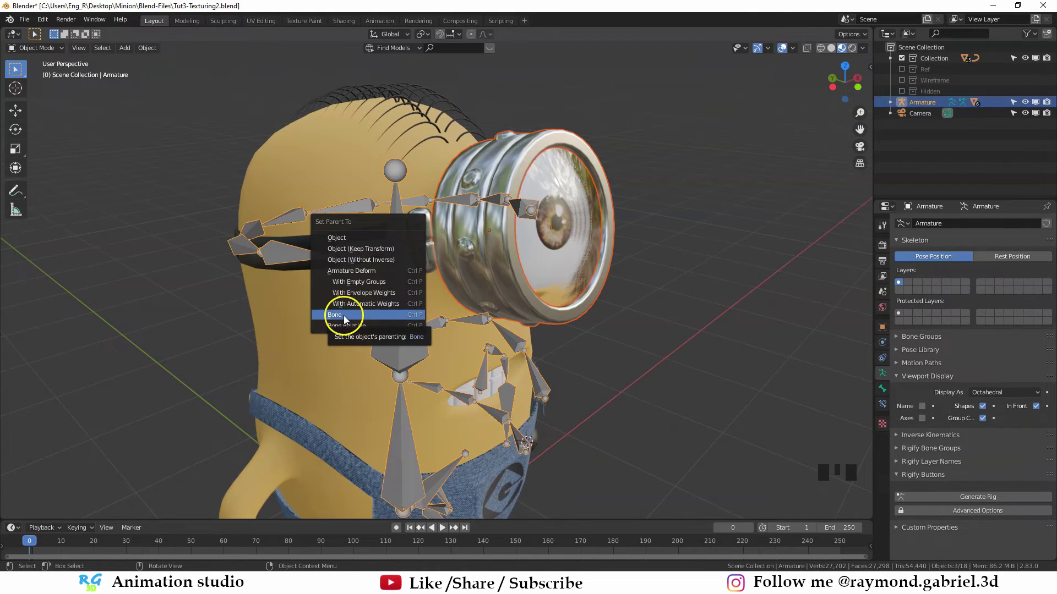
left_click(343, 316)
Step: Test-rotate the Head bone in pose mode, freely and about Z, to check that the goggle follows, cancelling each rotation
middle_click_drag(343, 316, 392, 297)
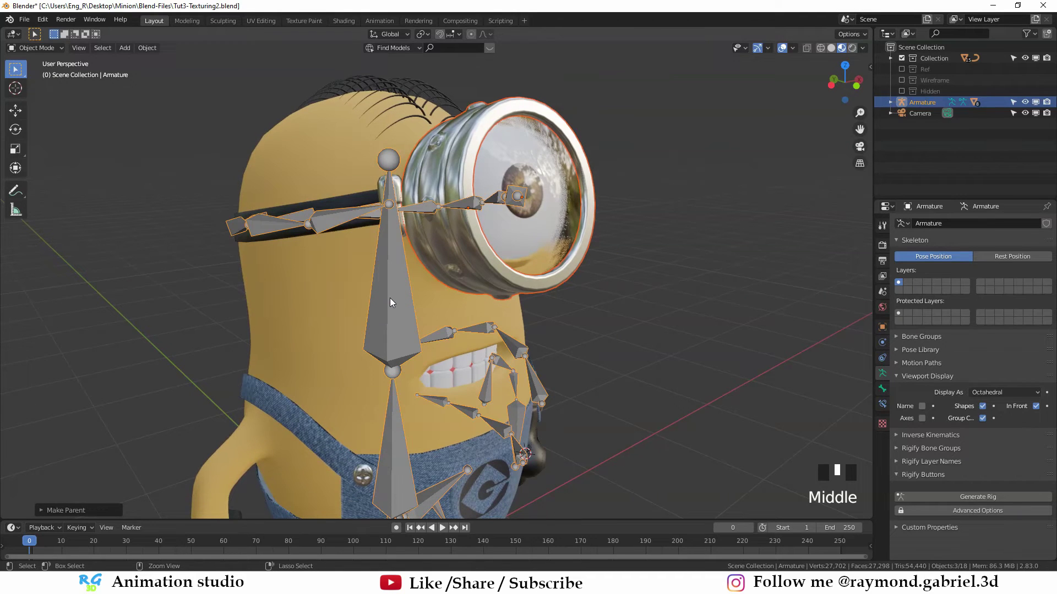
key("ctrl+Tab")
left_click(391, 298)
key("KP_1")
key("r")
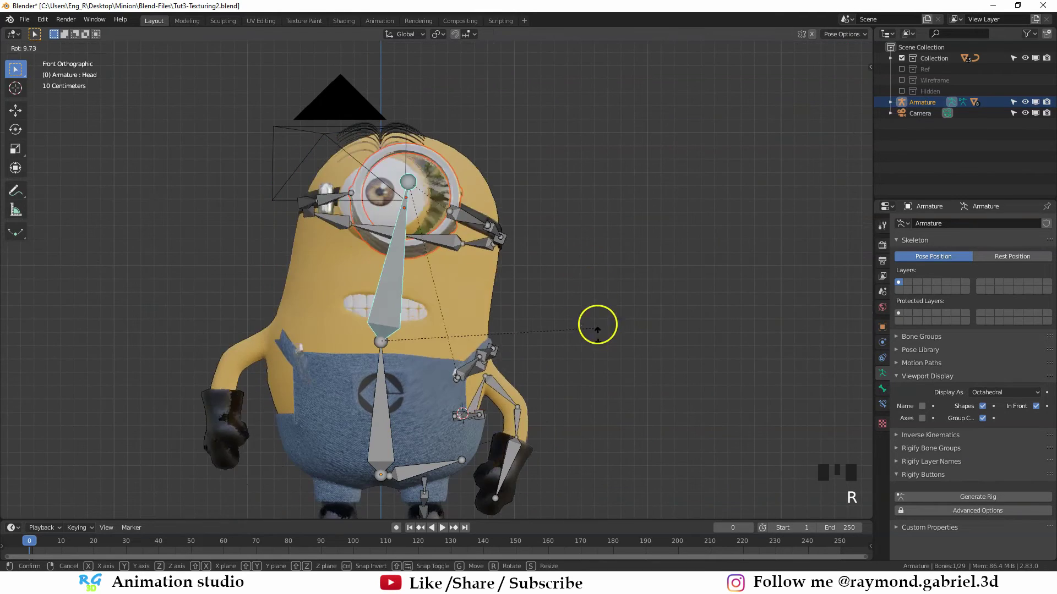
right_click(589, 249)
middle_click_drag(589, 252, 597, 358)
key("r")
key("z")
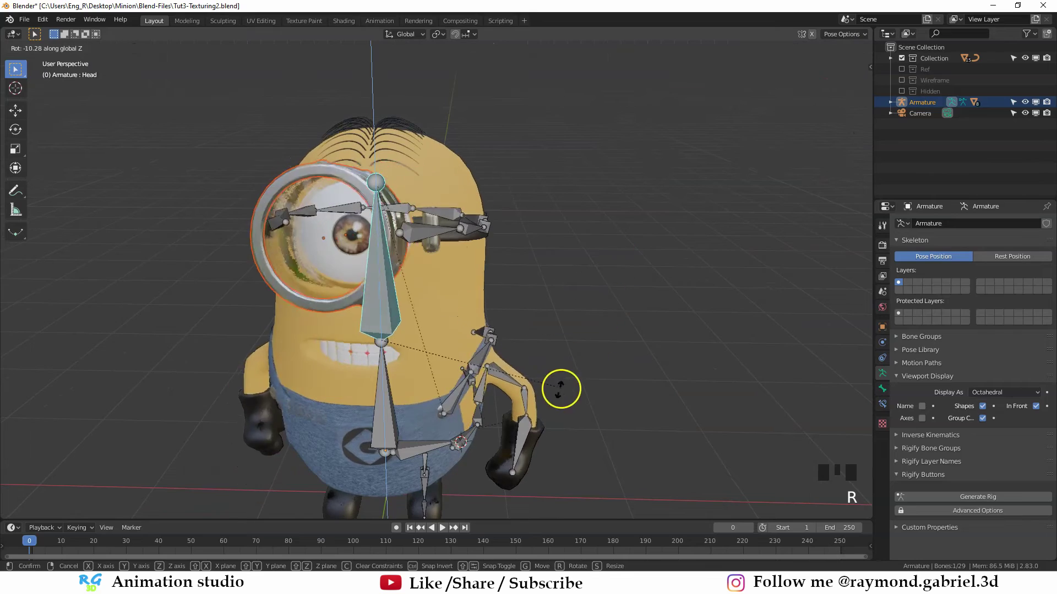
right_click(587, 302)
Step: Apply the Mirror modifier on the metal clip joining the goggle to its strap
middle_click_drag(587, 302, 473, 310)
scroll(466, 310, "up", 1)
left_click(447, 291)
left_click(882, 342)
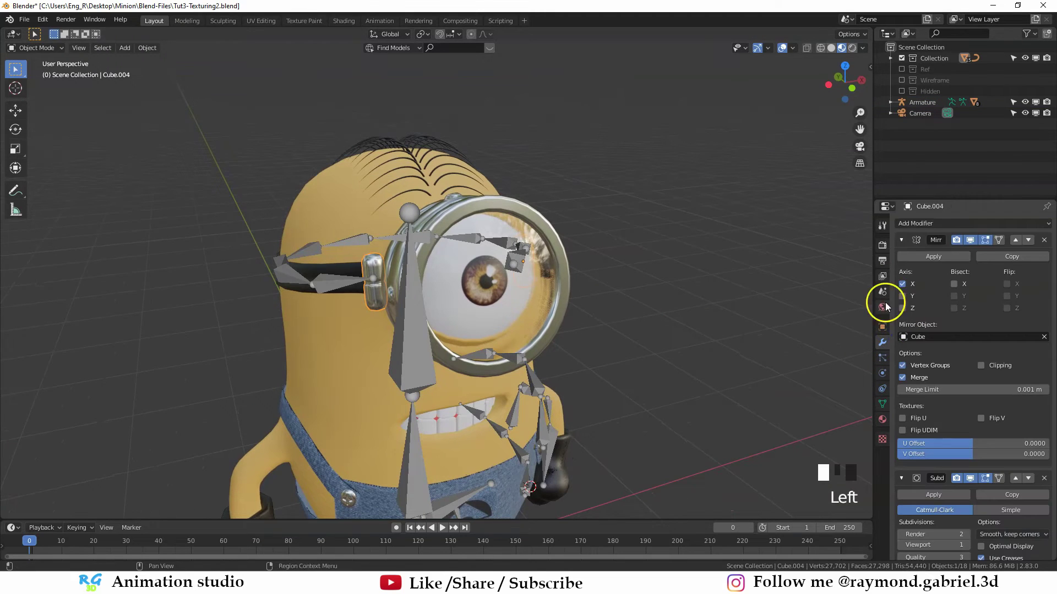
left_click(914, 256)
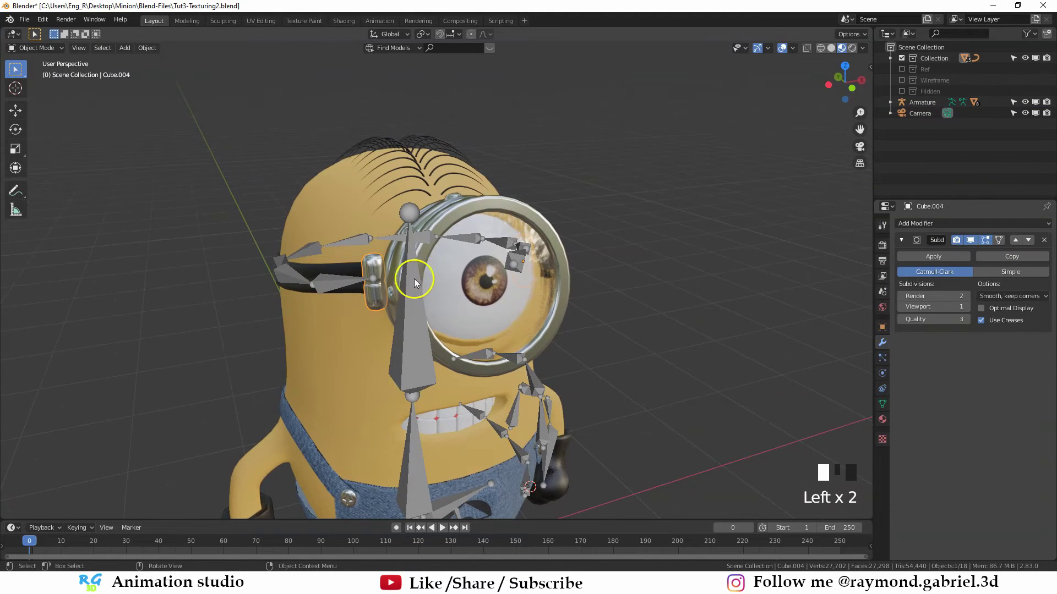
Step: Parent the goggle strap's metal clips to the Head bone using the Bone option
middle_click_drag(414, 279, 451, 292)
scroll(424, 326, "up", 2)
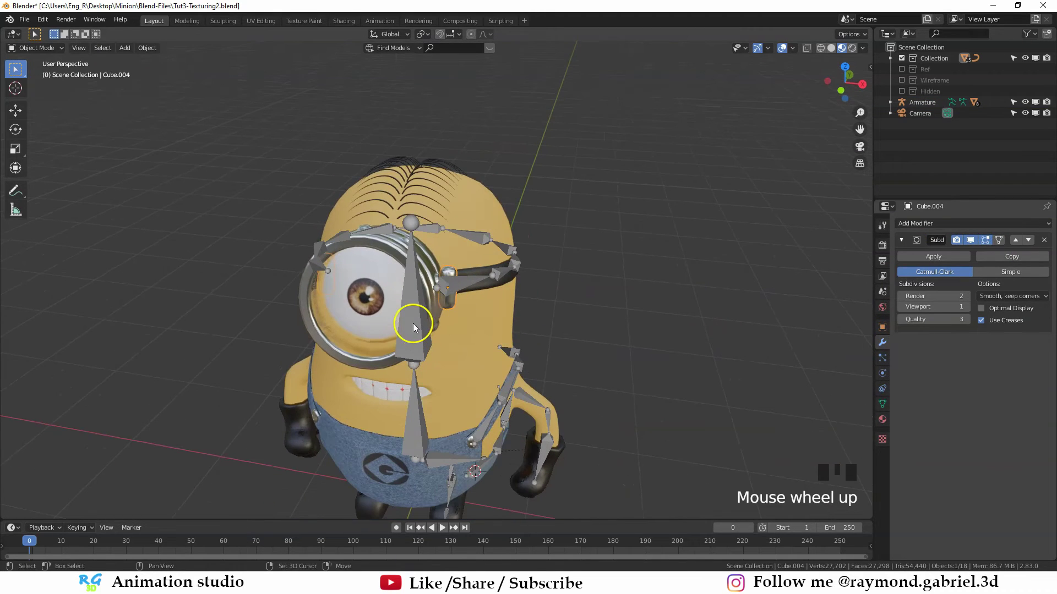
left_click(413, 325, "shift")
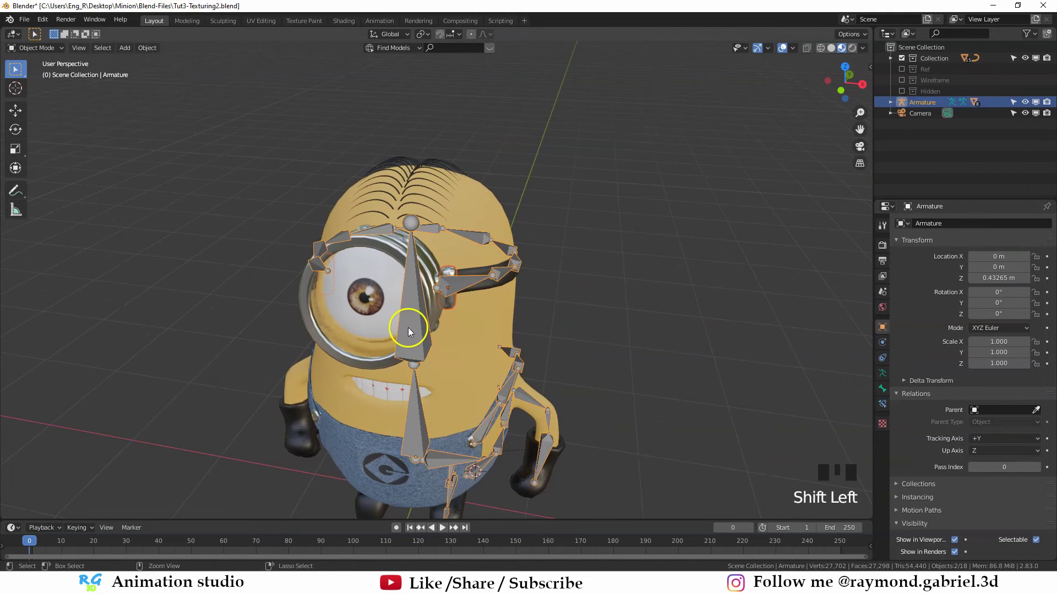
key("ctrl+p")
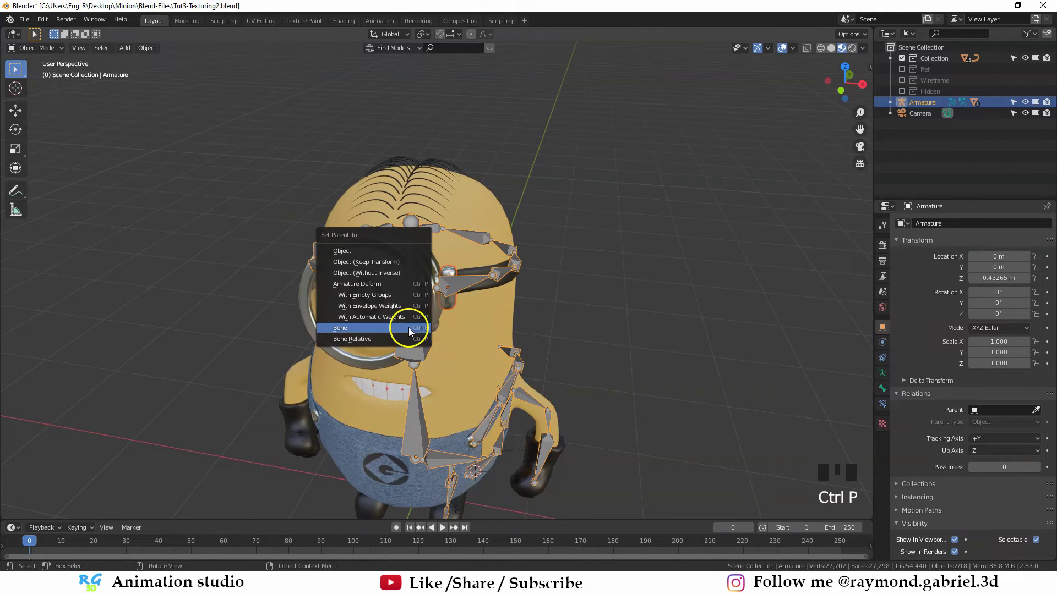
left_click(359, 328)
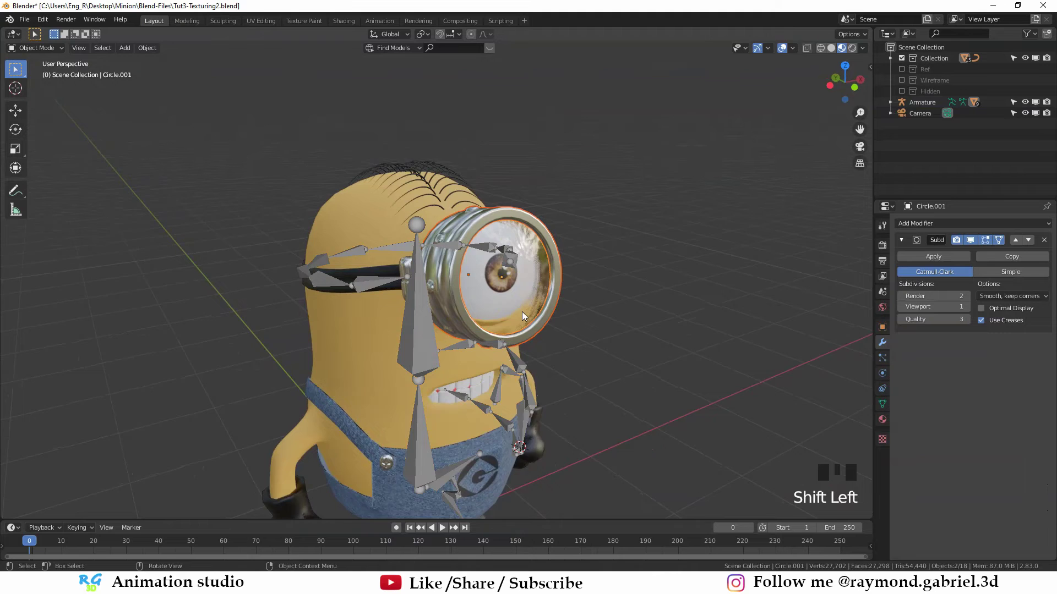
Step: Hide the goggle's ring and lens to expose the eye behind them
scroll(521, 312, "up", 2)
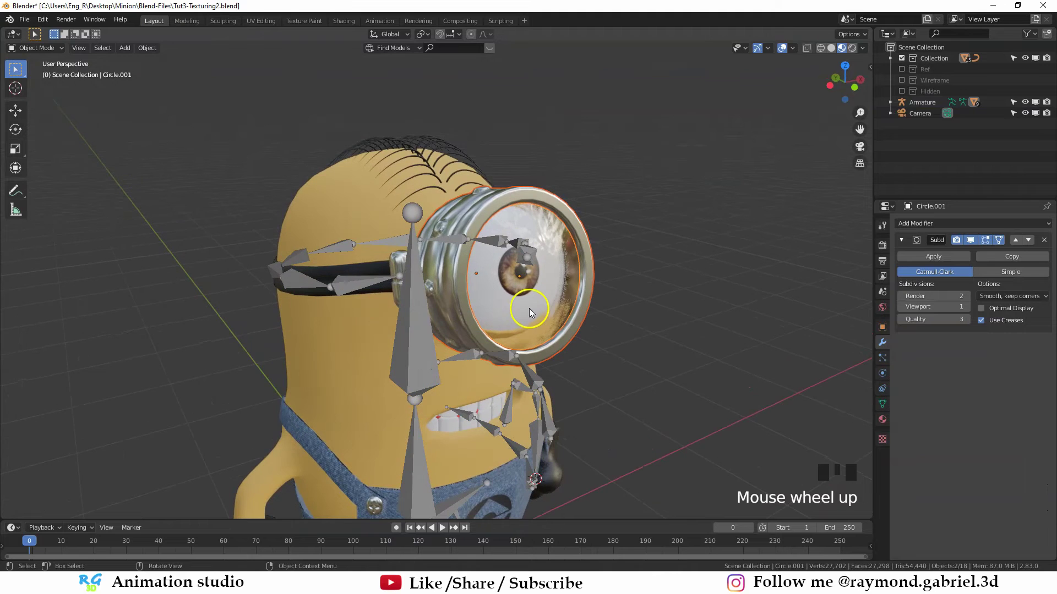
key("h")
middle_click_drag(527, 306, 462, 187)
scroll(462, 187, "up", 2)
Step: Parent the eyeball and both eyelids to the Head bone using the Bone option, and unhide the goggle
left_click(462, 188)
left_click(486, 205, "shift")
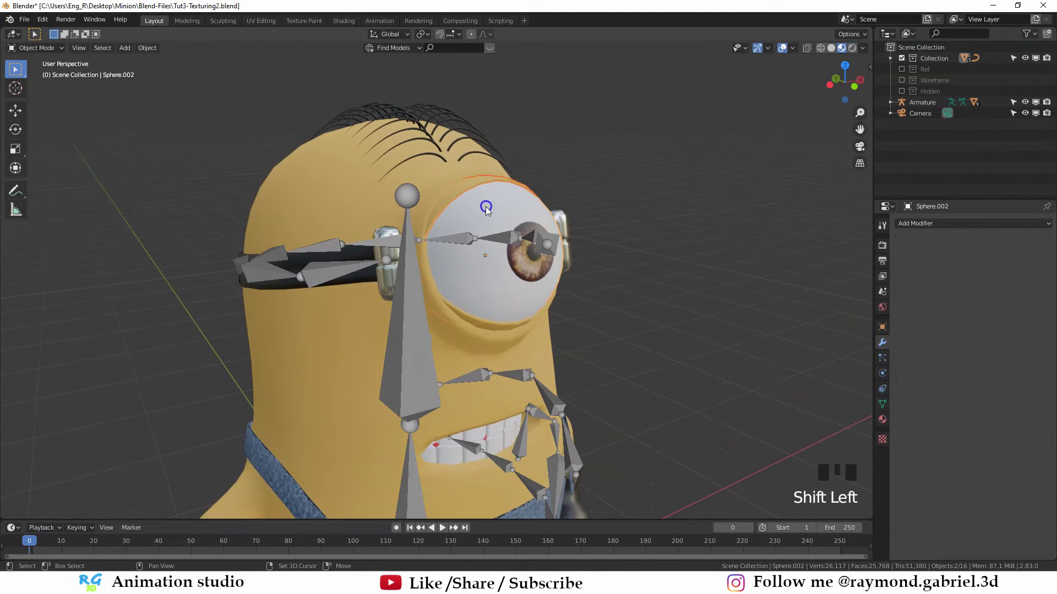
left_click(488, 289, "shift")
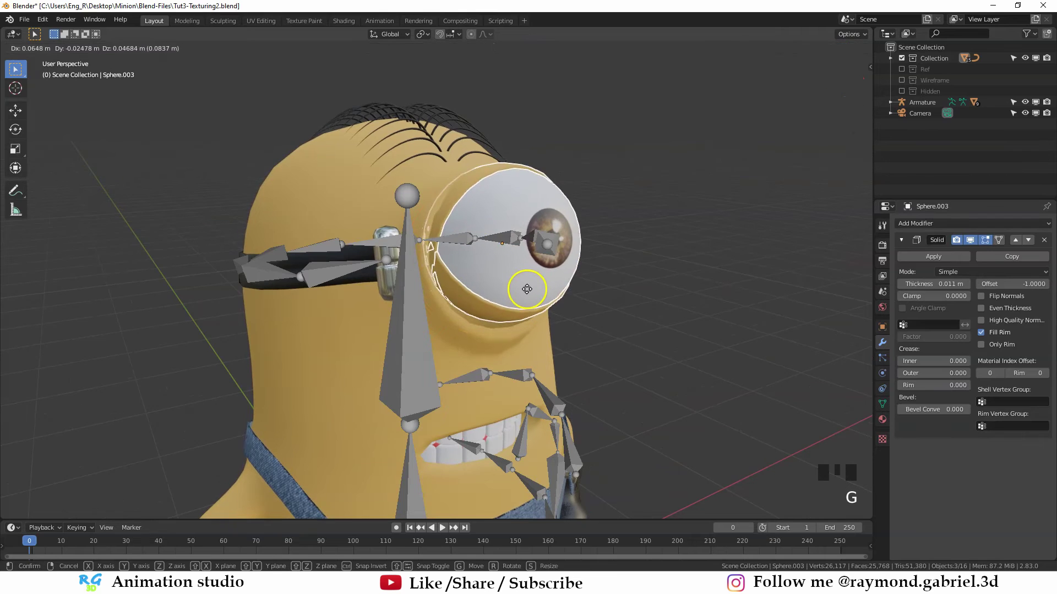
left_click(408, 344, "shift")
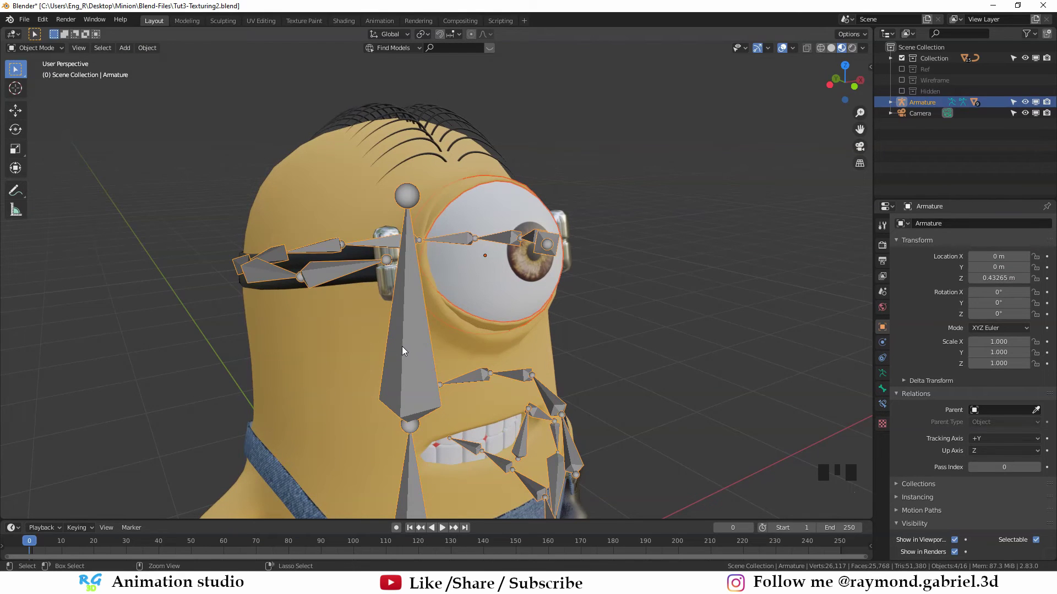
key("ctrl+p")
left_click(385, 344)
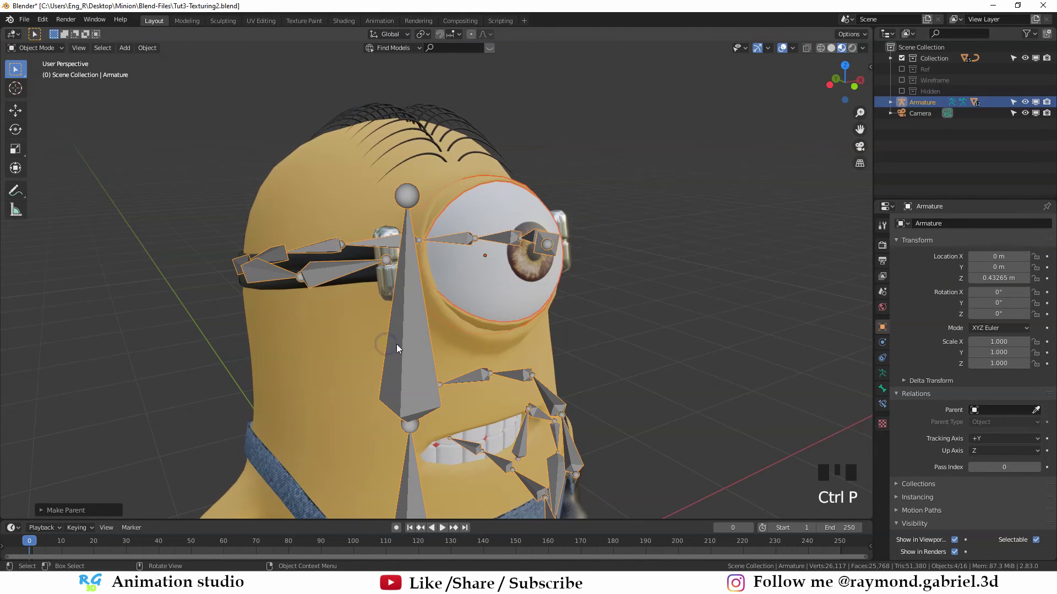
middle_click_drag(396, 345, 474, 315)
key("alt+h")
Step: Test-rotate the Head bone in pose mode from the front to check that eye and goggle parts follow, cancelling the rotations
left_click(391, 350)
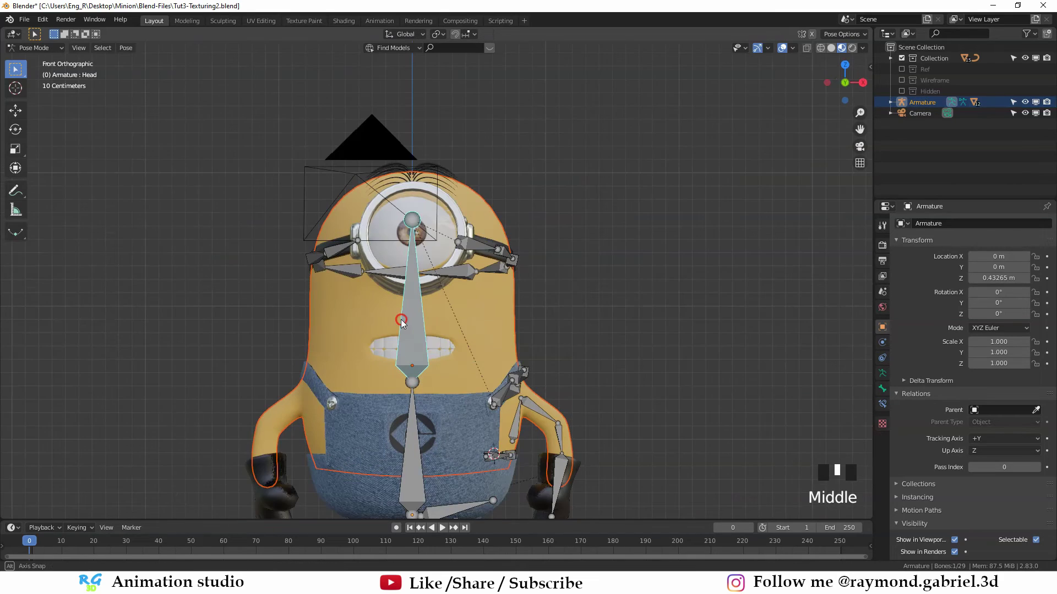
middle_click_drag(461, 321, 462, 275, "shift")
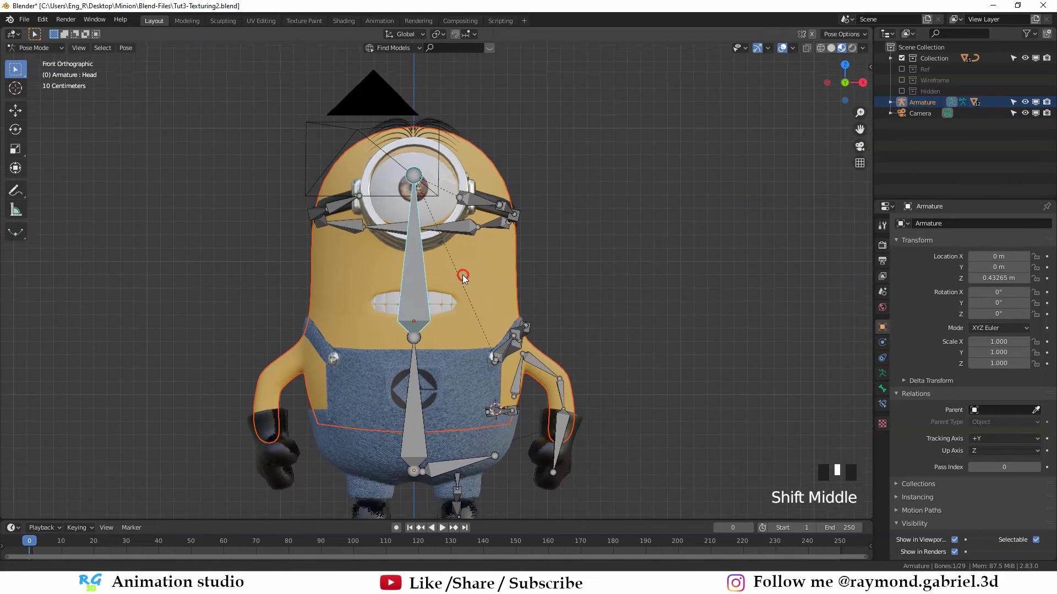
key("r")
key("r")
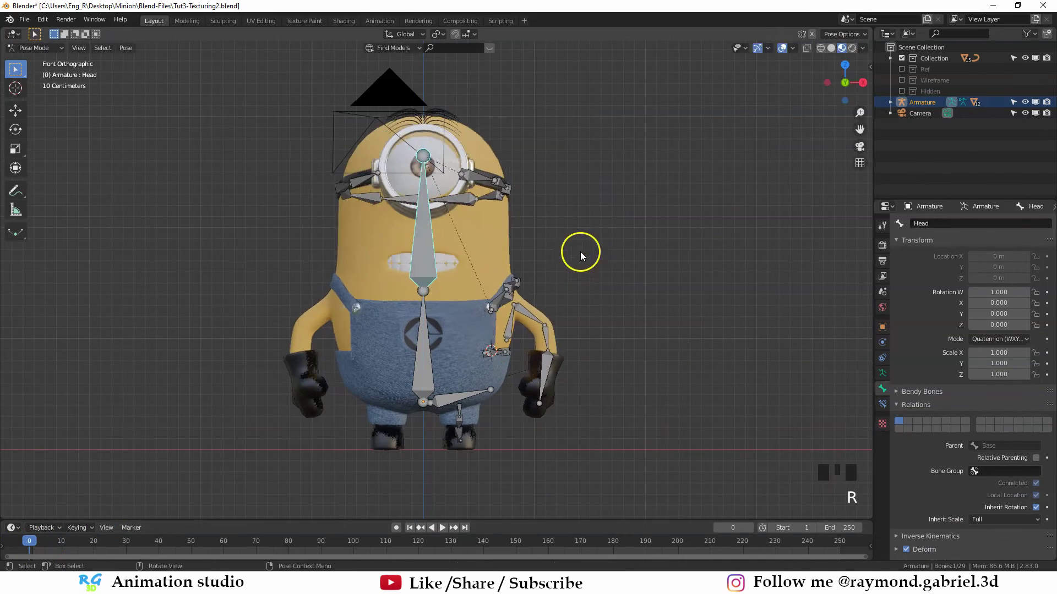
key("r")
right_click(525, 270)
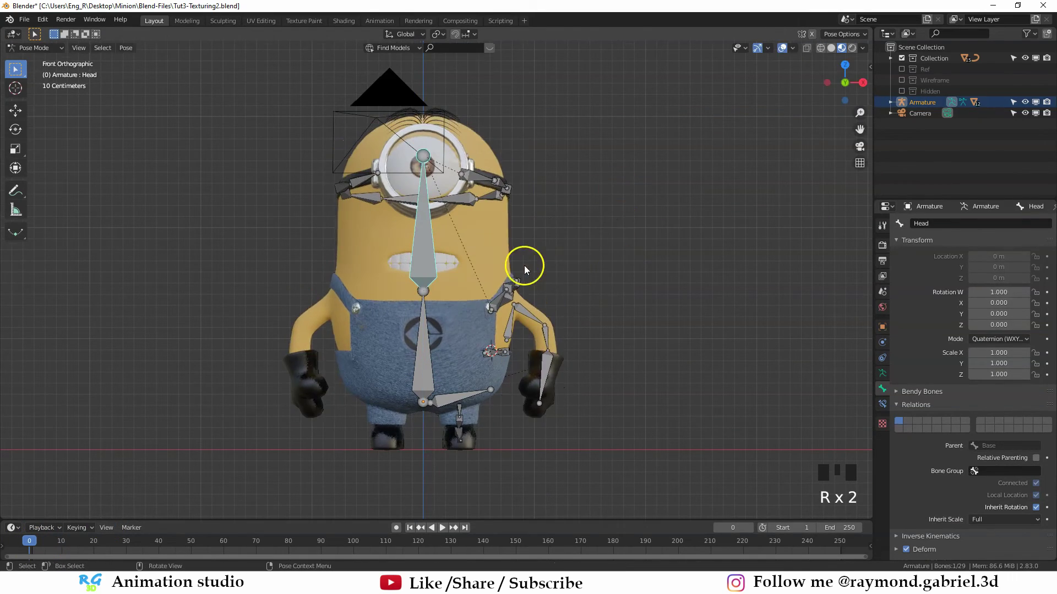
Step: Return to object mode, select the hair curves on top of the head and show their curve settings
scroll(605, 200, "up", 2)
middle_click_drag(606, 199, 404, 178)
left_click(432, 144)
left_click(425, 171)
key("ctrl+Tab")
left_click(420, 159)
scroll(430, 199, "up", 2)
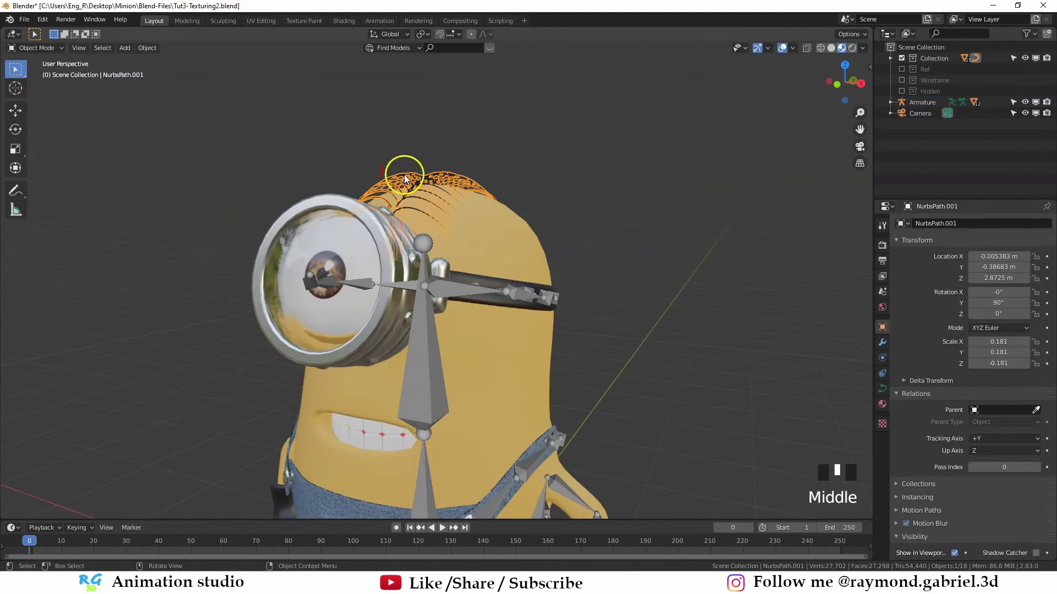
left_click(881, 389)
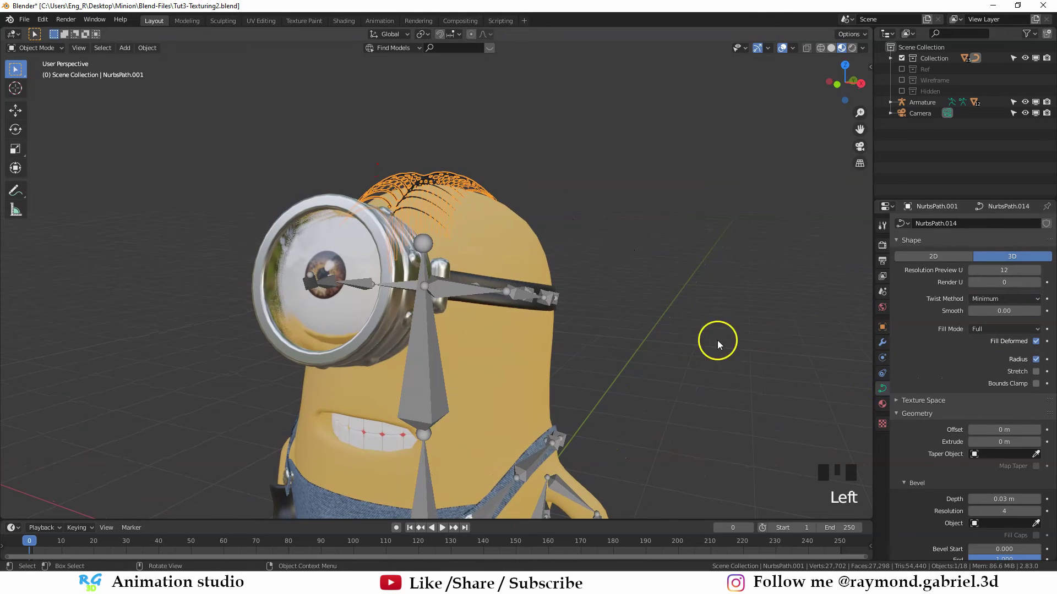
middle_click_drag(436, 342, 436, 241)
scroll(455, 229, "up", 2)
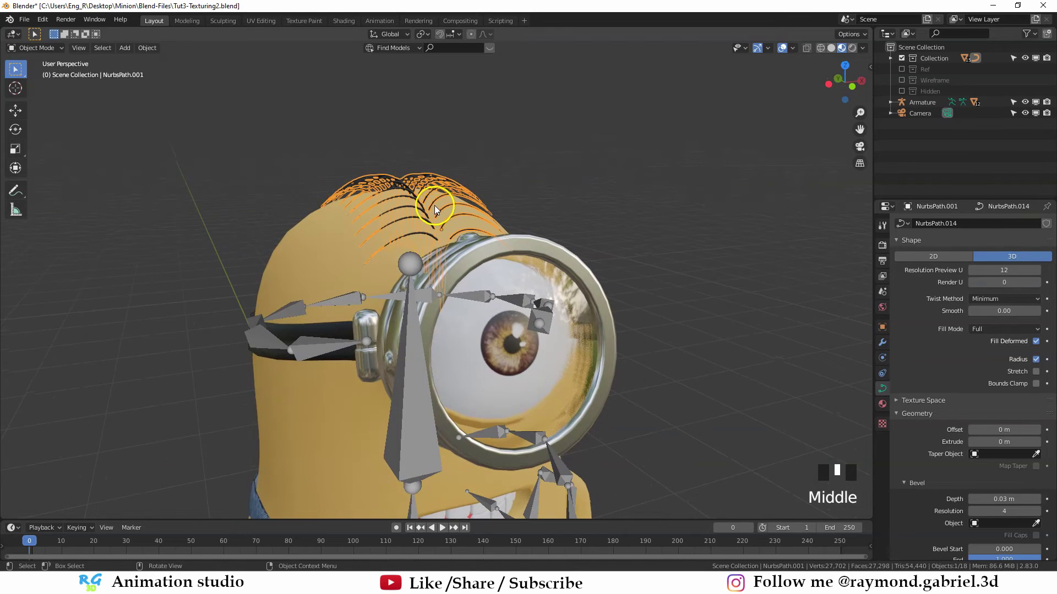
middle_click_drag(584, 210, 559, 236)
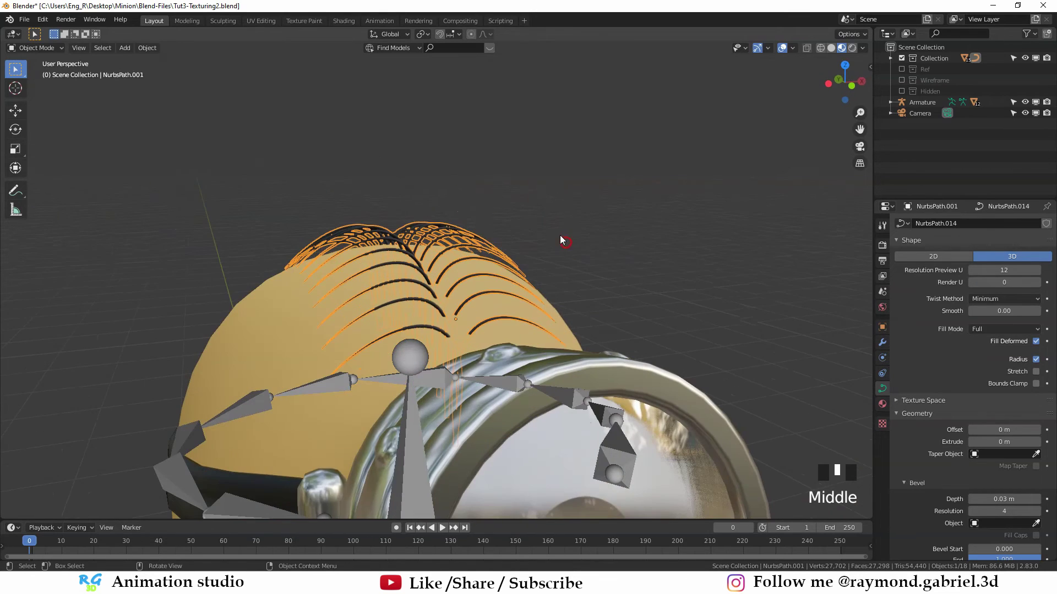
left_click(154, 52)
mouse_move(200, 336)
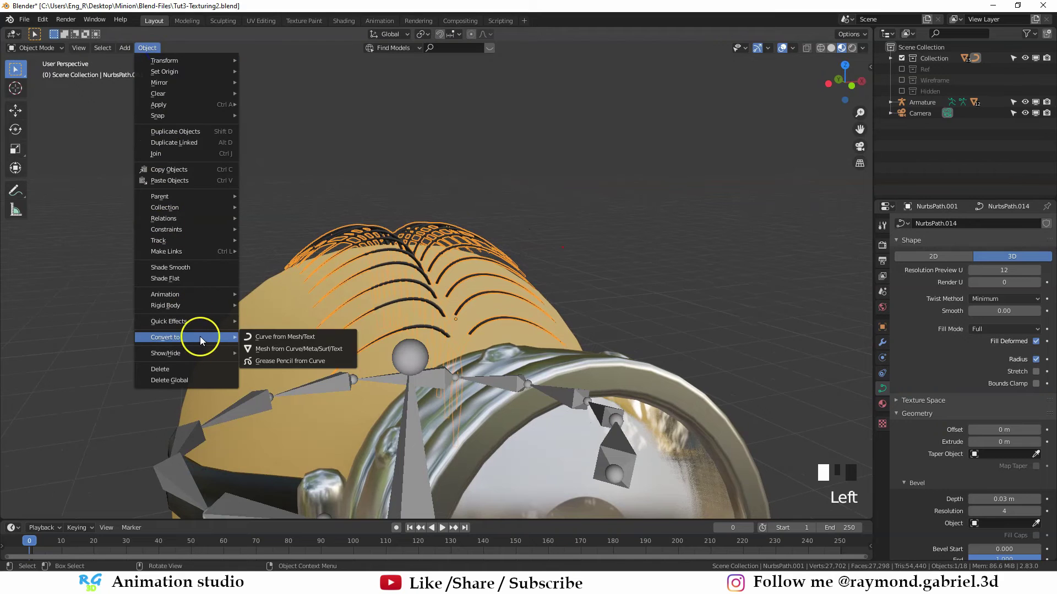
left_click(288, 353)
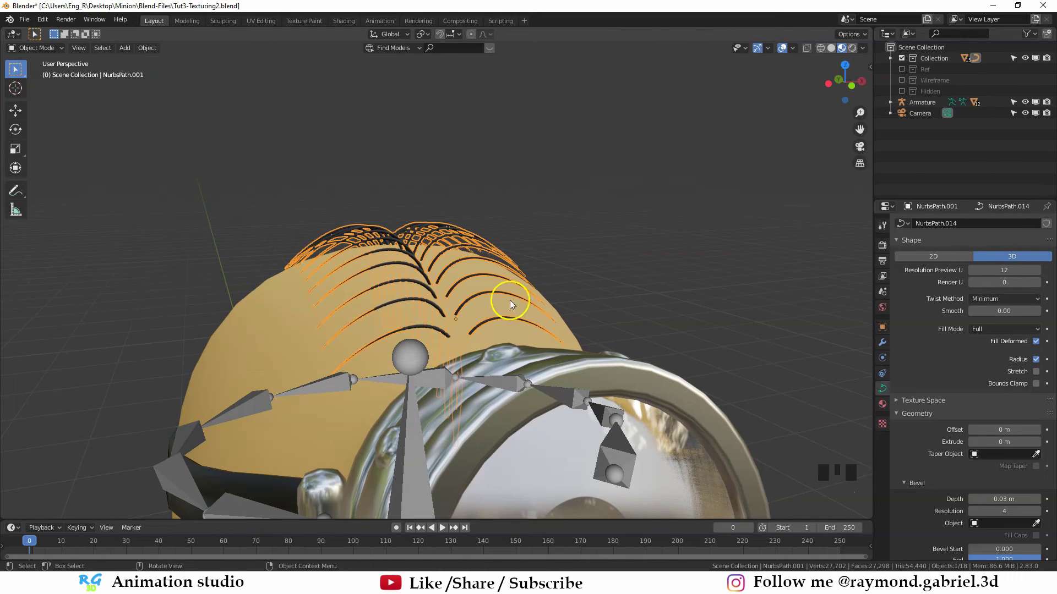
Step: Lower the hair curves' preview resolution U to 2
middle_click_drag(510, 299, 455, 263)
scroll(454, 263, "up", 3)
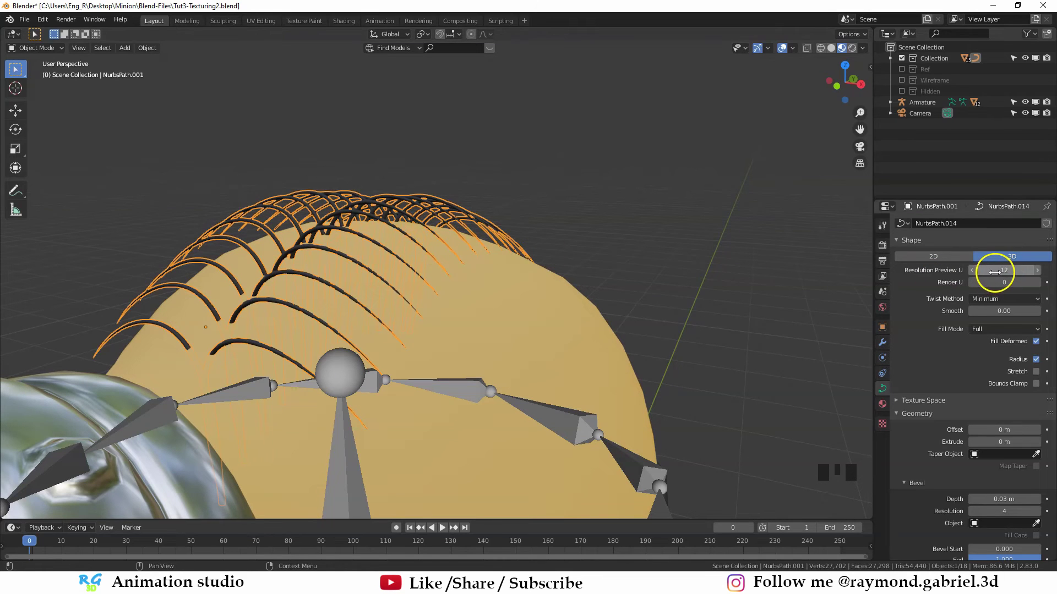
scroll(541, 258, "up", 2)
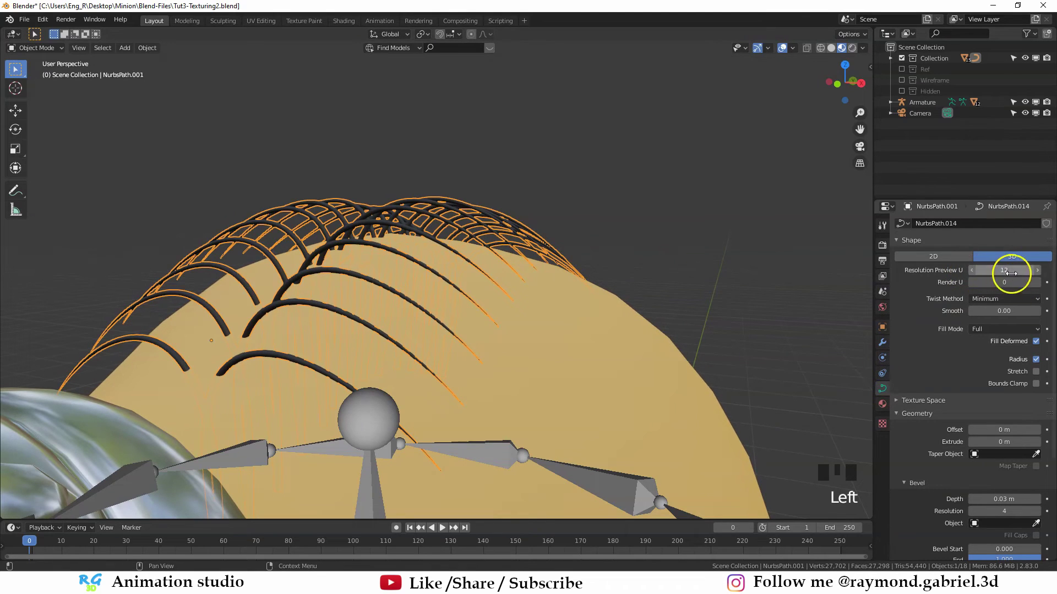
double_click(993, 271)
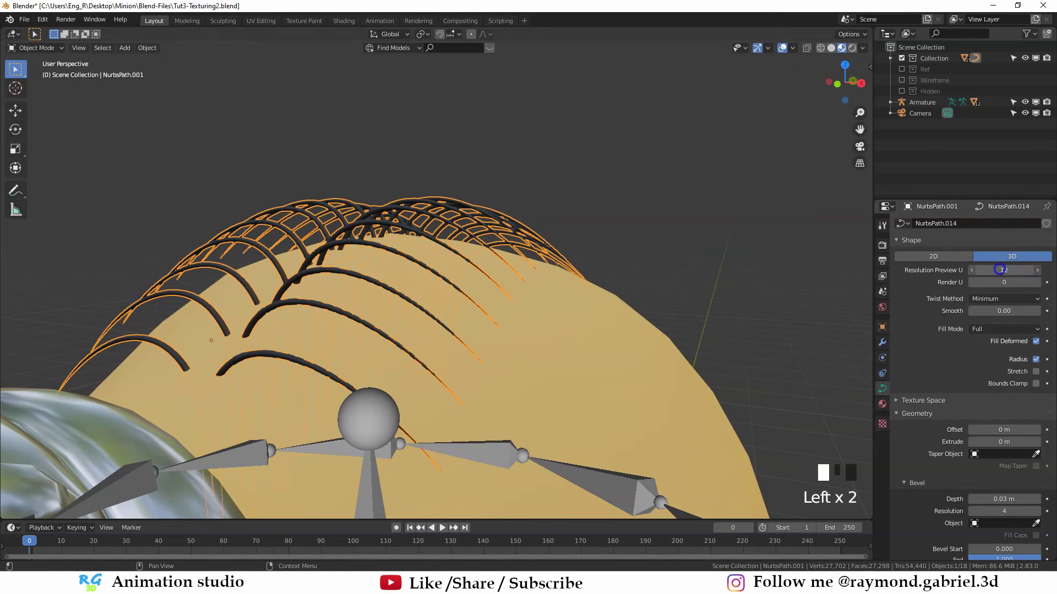
type("2")
key("Return")
scroll(1002, 408, "down", 3)
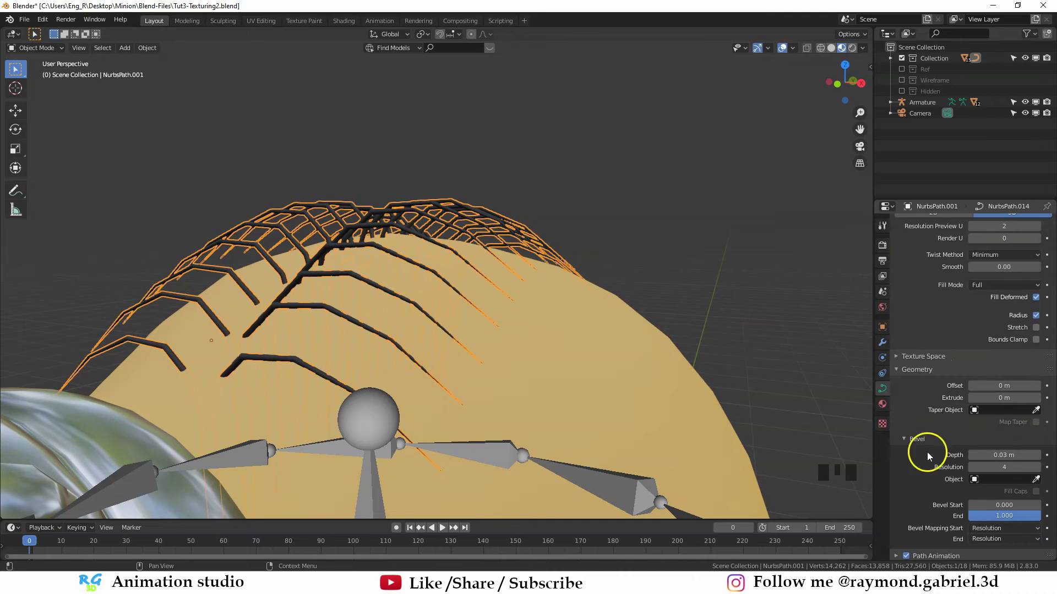
Step: Set the hair curves' bevel resolution to 2 and convert the curves to a mesh
left_click(1002, 469)
left_click(148, 48)
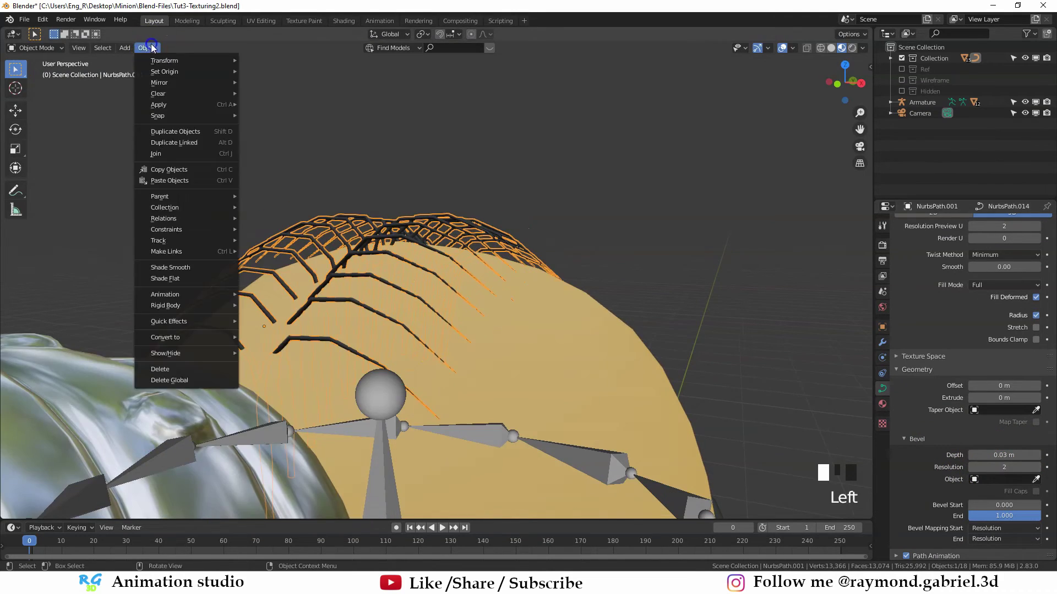
mouse_move(165, 337)
left_click(309, 349)
scroll(347, 241, "up", 2)
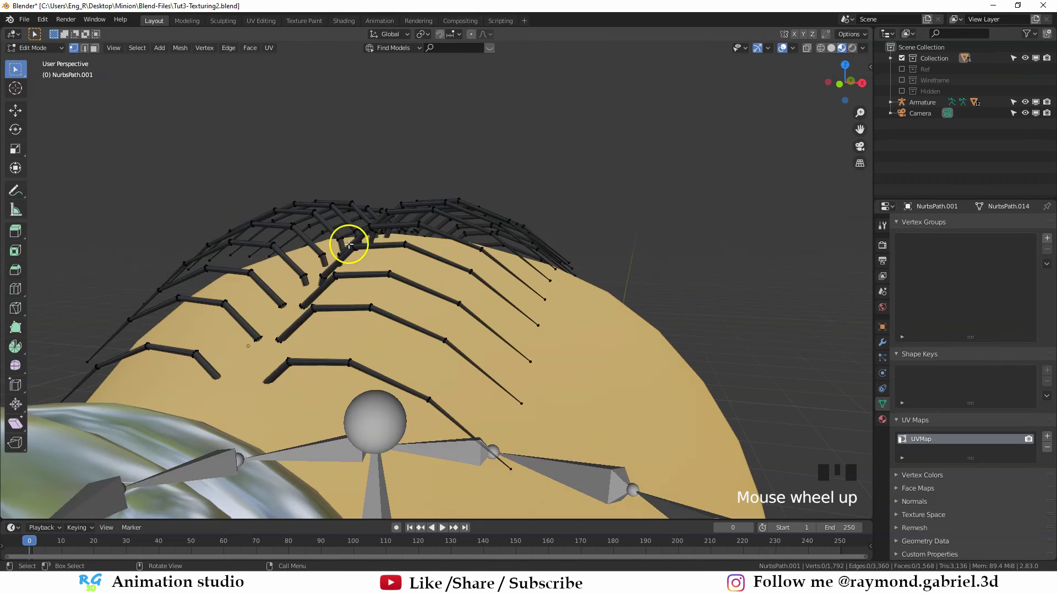
middle_click_drag(347, 240, 481, 276)
scroll(463, 256, "down", 2)
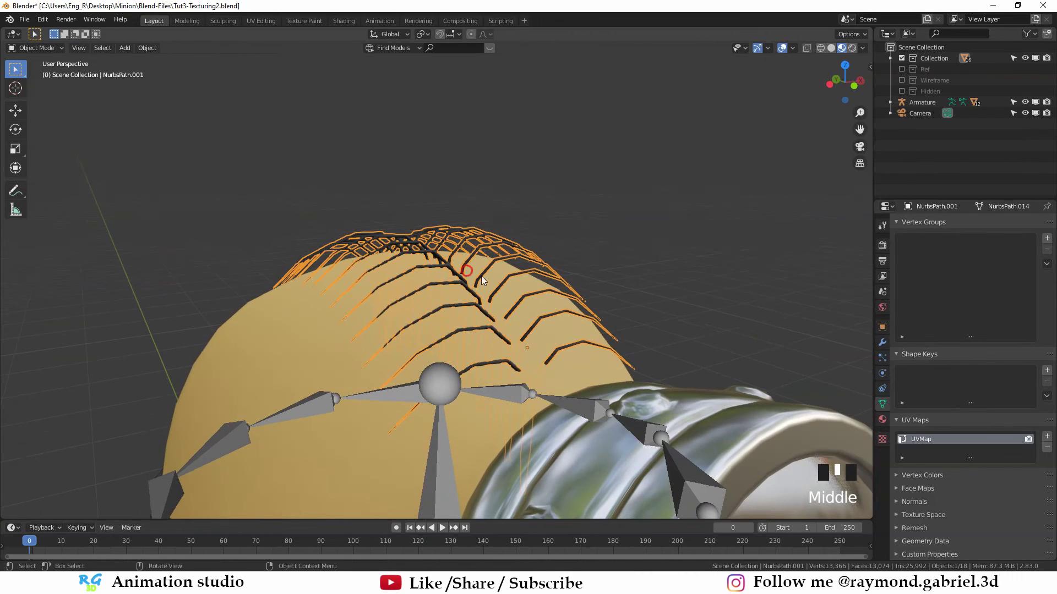
Step: Add a Subdivision Surface modifier to the converted hair mesh
left_click(882, 342)
left_click(934, 224)
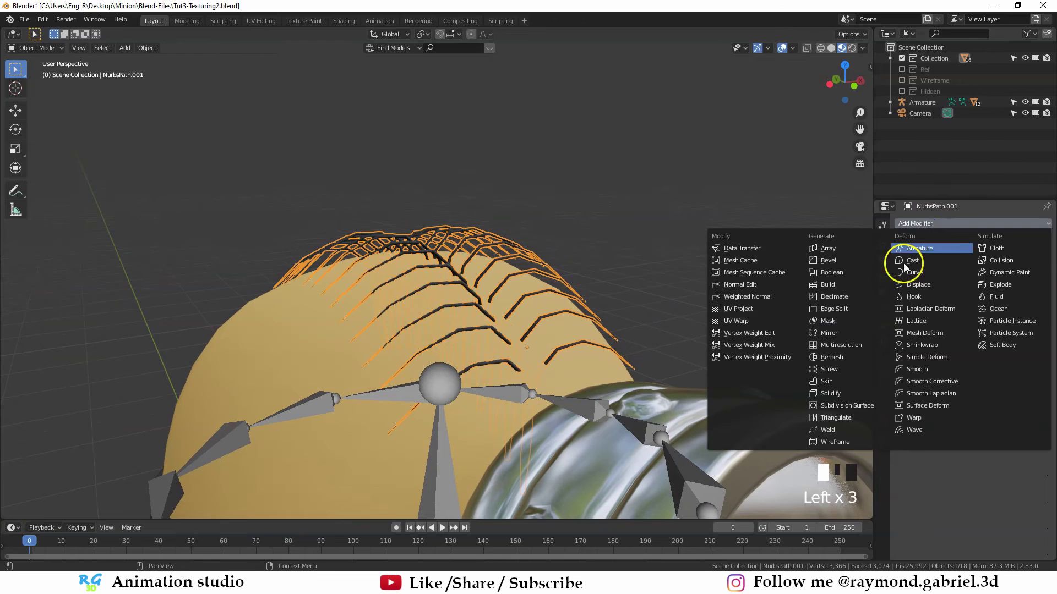
left_click(851, 407)
middle_click_drag(606, 329, 391, 253)
middle_click_drag(497, 291, 420, 361)
Step: Parent the hair mesh to the armature's Head bone using the Bone option
left_click(407, 404, "shift")
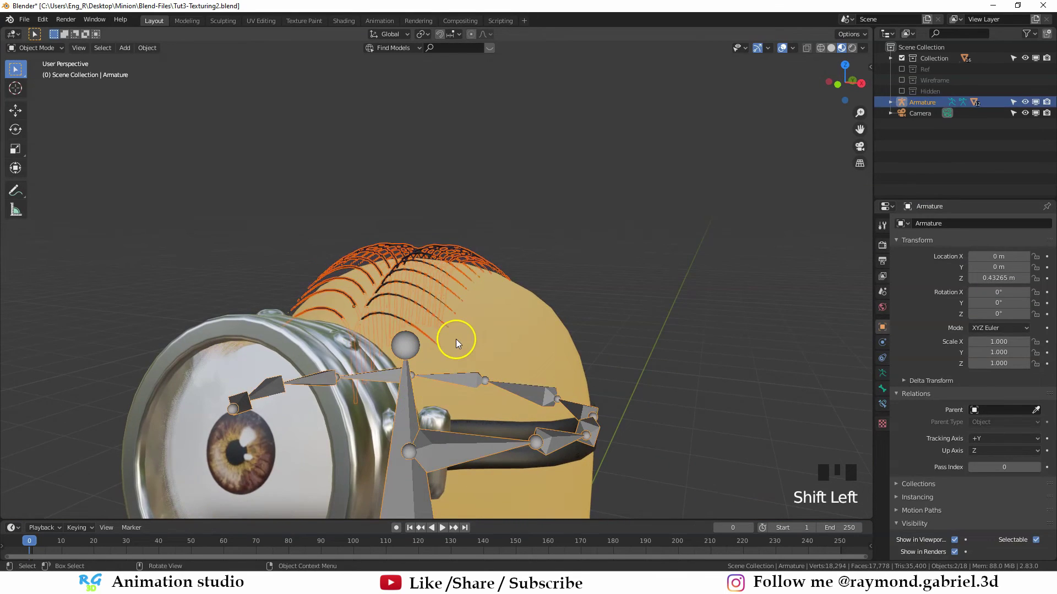
scroll(456, 339, "down", 2)
key("ctrl+p")
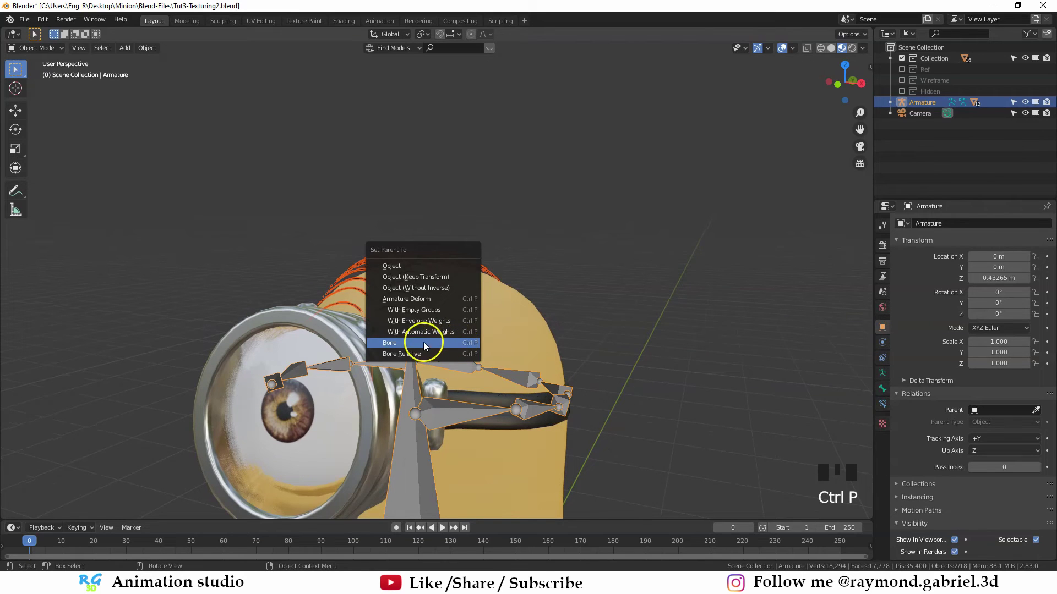
left_click(398, 345)
Step: Test-rotate the Head bone from the front, freely and about Z, to check the hair's attachment, cancelling each rotation
key("ctrl+Tab")
scroll(418, 363, "down", 3)
middle_click_drag(437, 397, 438, 283, "shift")
key("KP_1")
key("r")
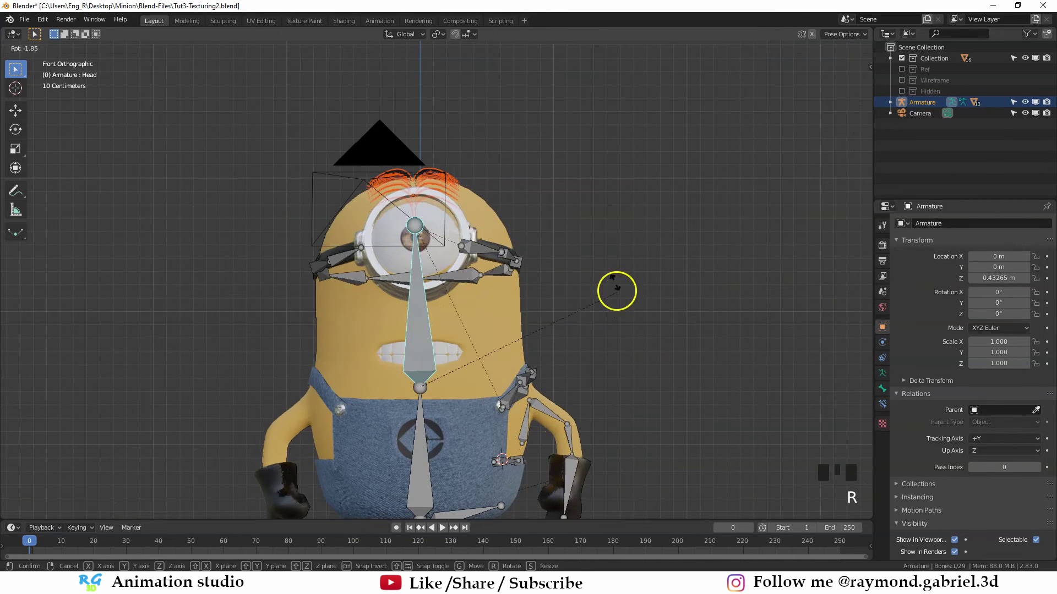
right_click(635, 335)
key("r")
key("z")
right_click(611, 340)
middle_click_drag(606, 349, 608, 269, "shift")
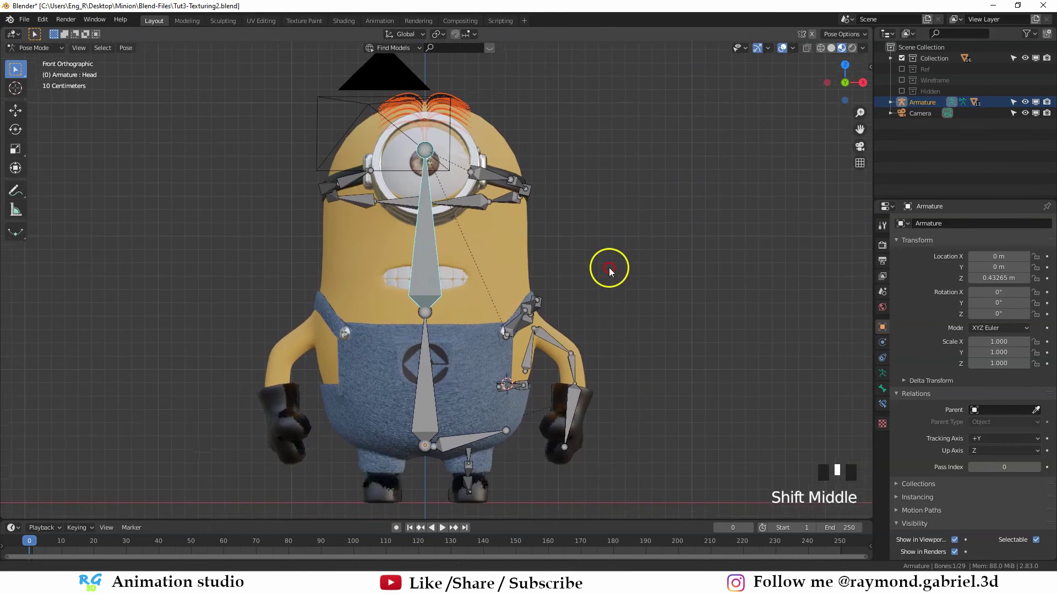
Step: In armature edit mode, rename the front bone of the left overall strap to Strapes.L and copy the name
key("Tab")
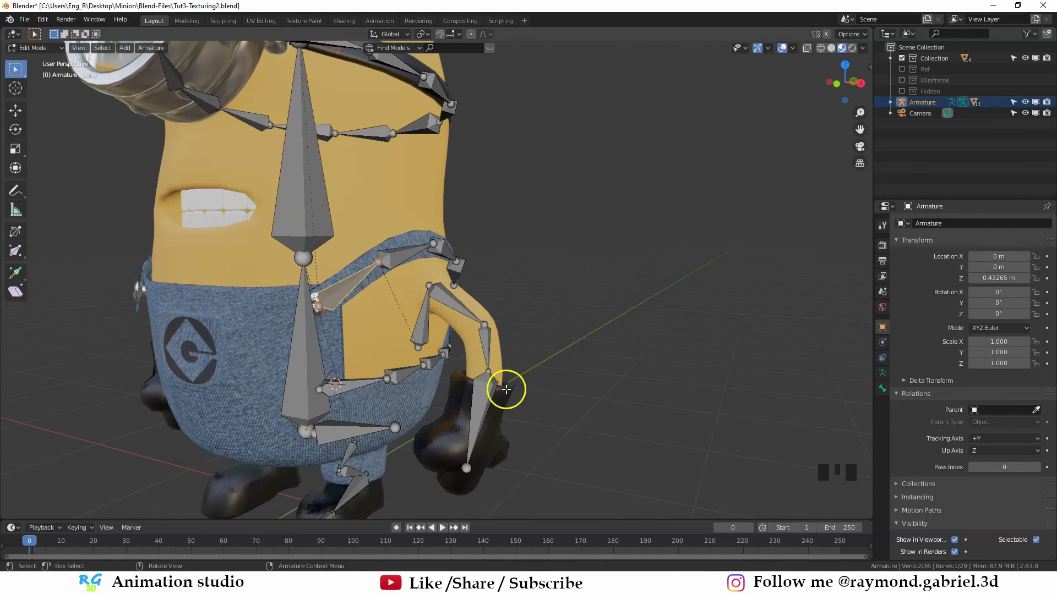
middle_click_drag(504, 389, 642, 405)
left_click(882, 391)
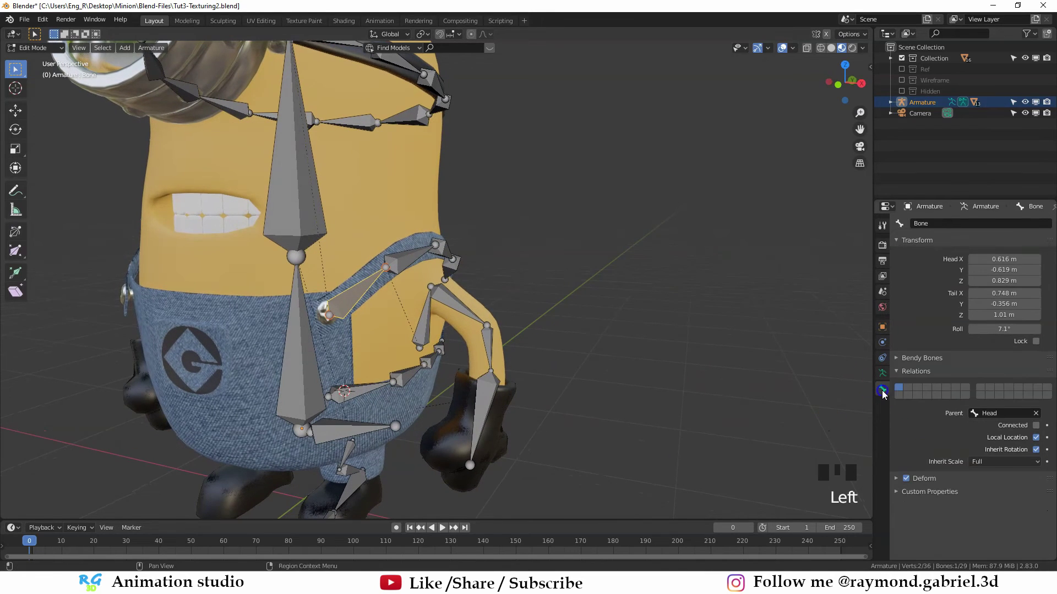
left_click(934, 222)
type("Strapes.L")
left_click(967, 248)
left_click(945, 227)
key("ctrl+c")
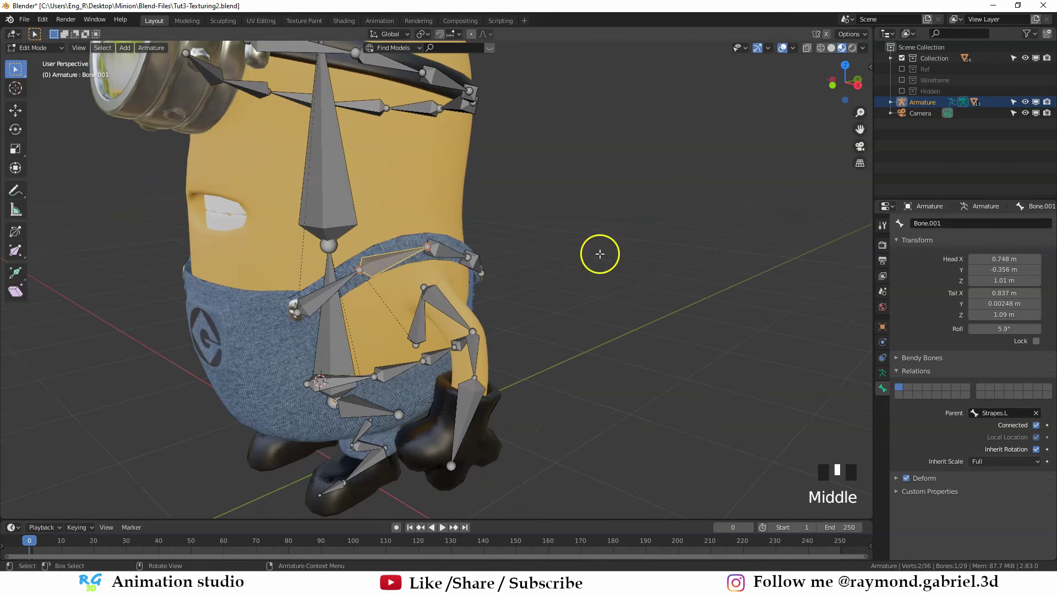
Step: Name the remaining bones of the left strap chain by reusing the copied name Strapes.L
double_click(958, 225)
key("ctrl+v")
key("Return")
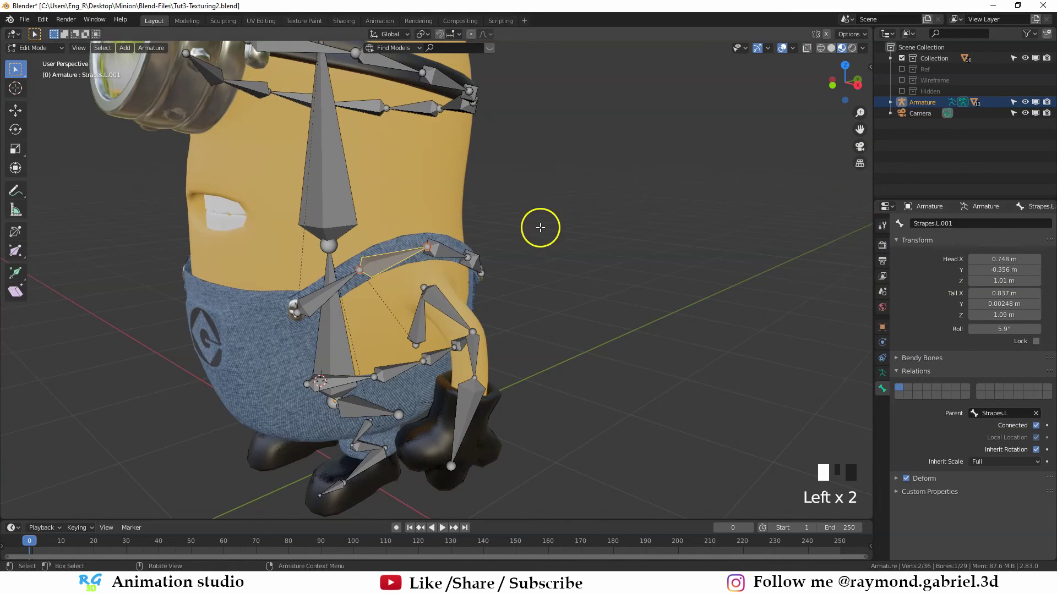
middle_click_drag(539, 227, 498, 240)
left_click(472, 249)
left_click(955, 225)
key("ctrl+v")
middle_click_drag(578, 245, 520, 248)
left_click(505, 268)
left_click(951, 224)
Step: Rename the bones of the left waist chain with the base name waist.L
left_click(407, 285)
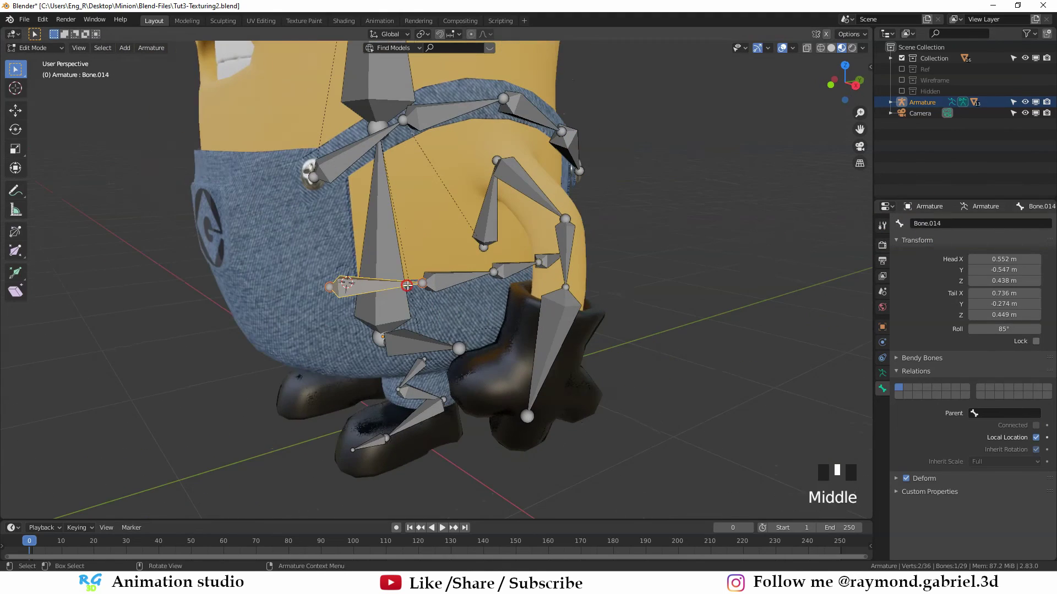
left_click(407, 285)
left_click(437, 279)
double_click(951, 236)
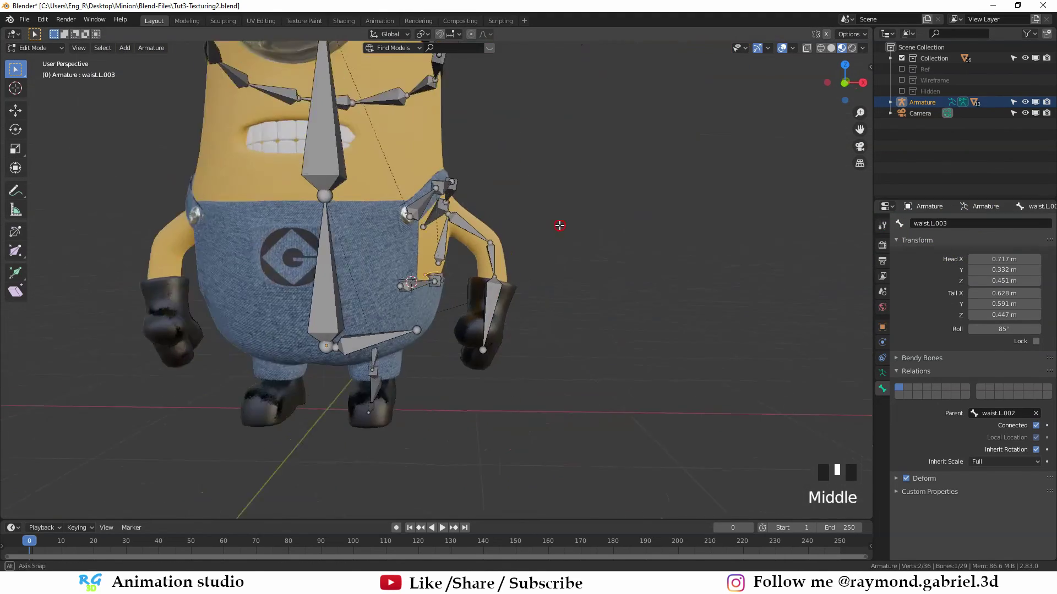
Step: Symmetrize the left strap, waist, arm and leg bones to create their right-side counterparts
middle_click_drag(558, 226, 558, 231)
middle_click_drag(559, 231, 540, 246, "shift")
key("alt+a")
key("b")
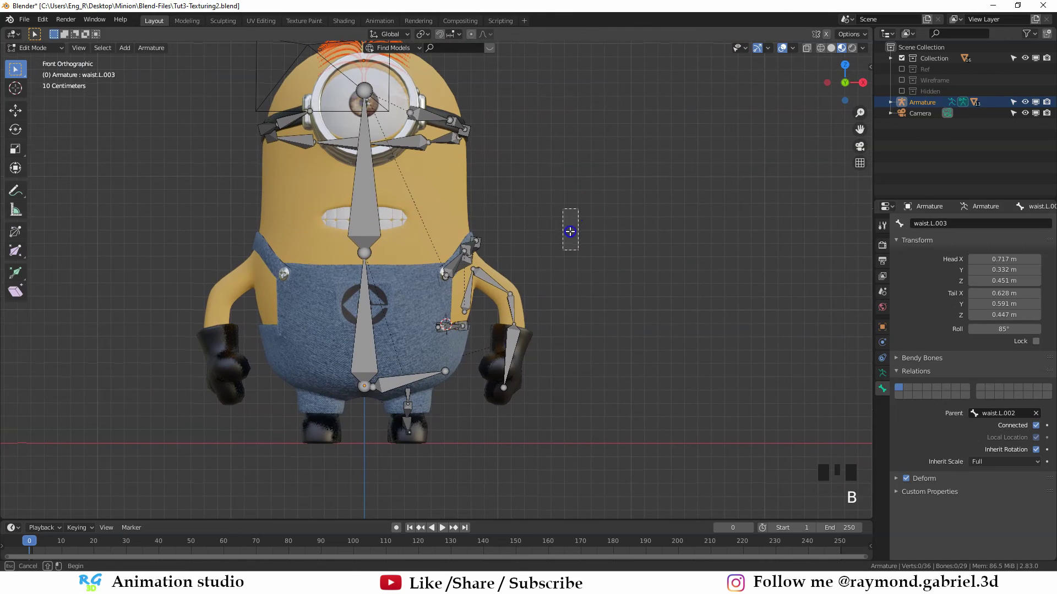
left_click_drag(570, 232, 389, 427)
scroll(350, 409, "up", 2)
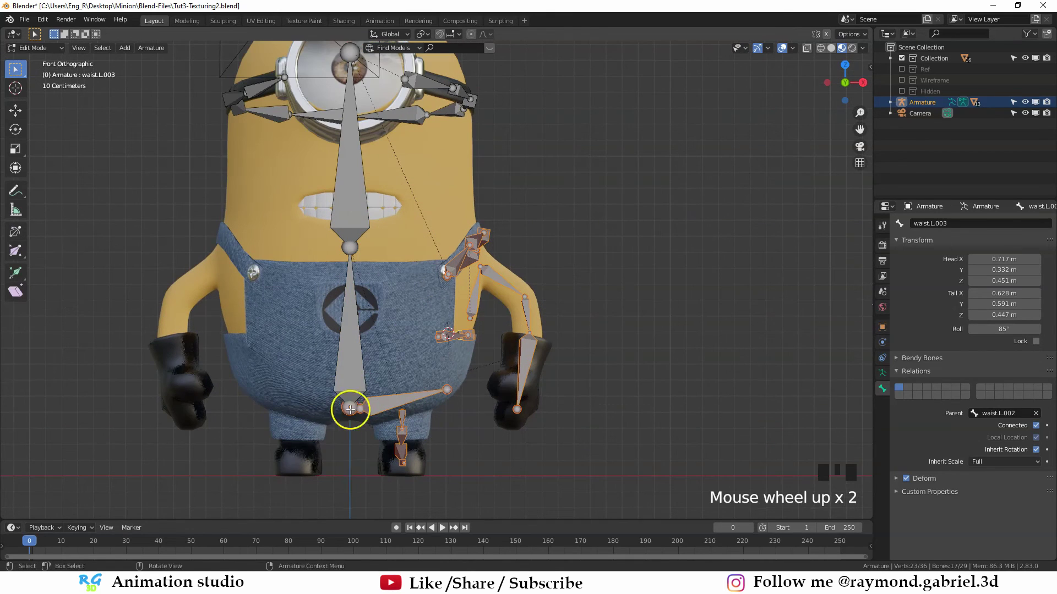
scroll(368, 431, "down", 2)
right_click(498, 266)
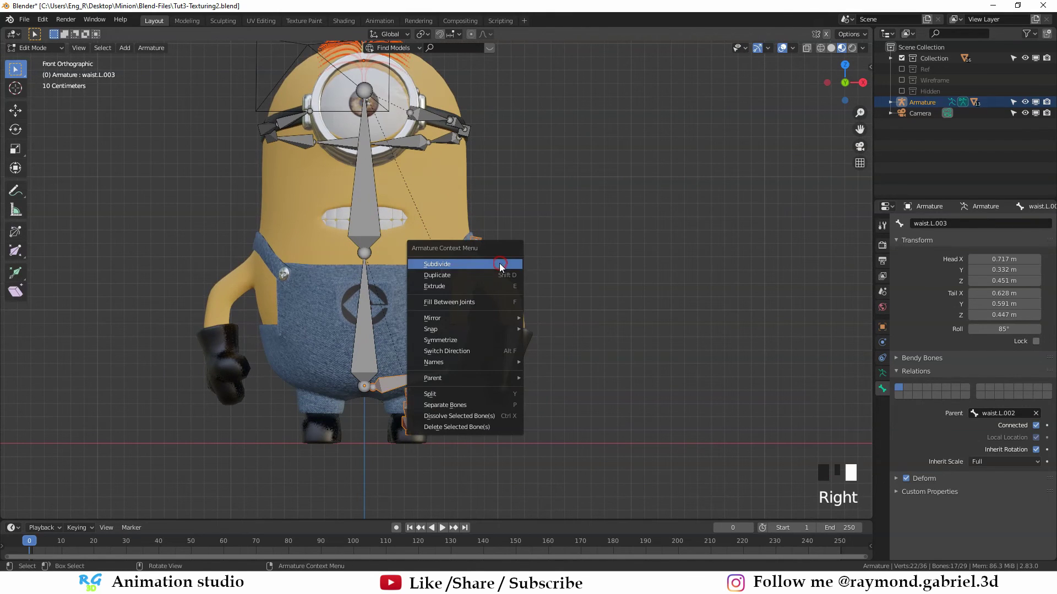
left_click(459, 341)
scroll(418, 208, "up", 2)
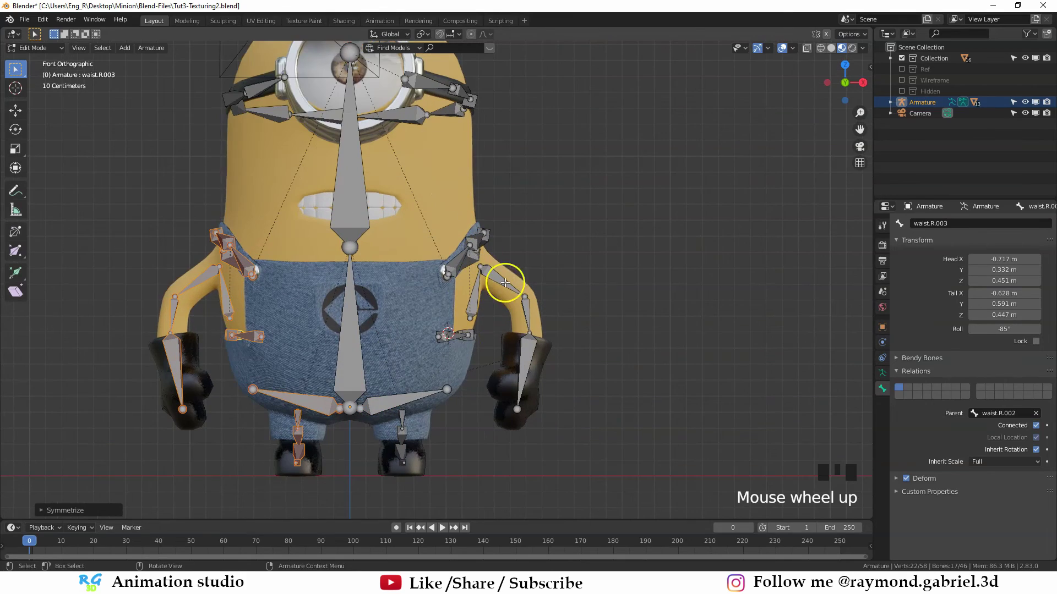
middle_click_drag(213, 325, 286, 319)
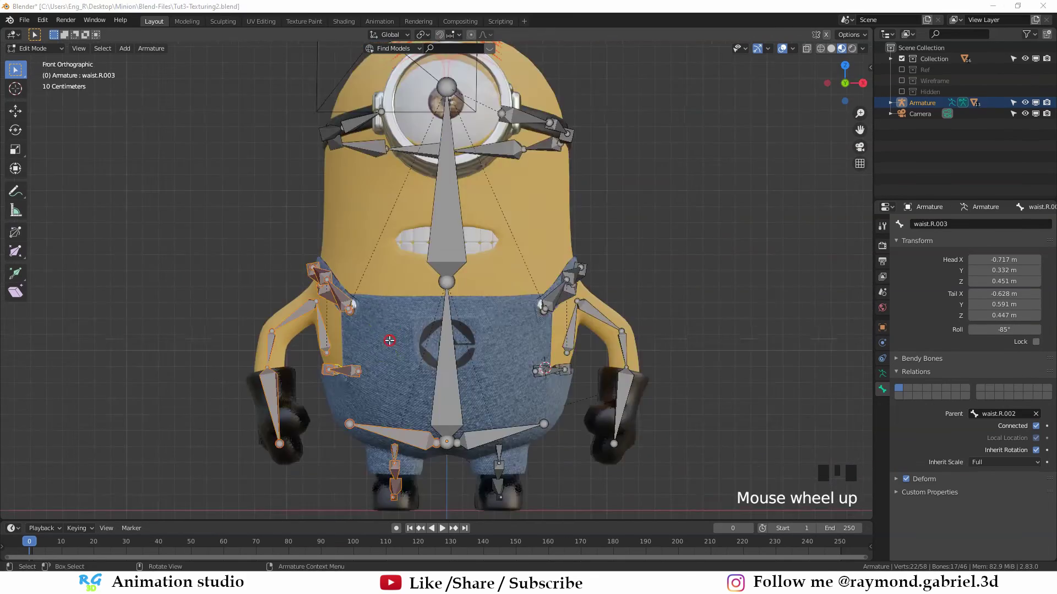
Step: Reposition the front joints of the overall-strap bones, including Strapes.R, at the upper front of the overalls
middle_click_drag(389, 340, 438, 330)
middle_click_drag(438, 330, 425, 290, "shift")
scroll(421, 305, "up", 2)
left_click(391, 280)
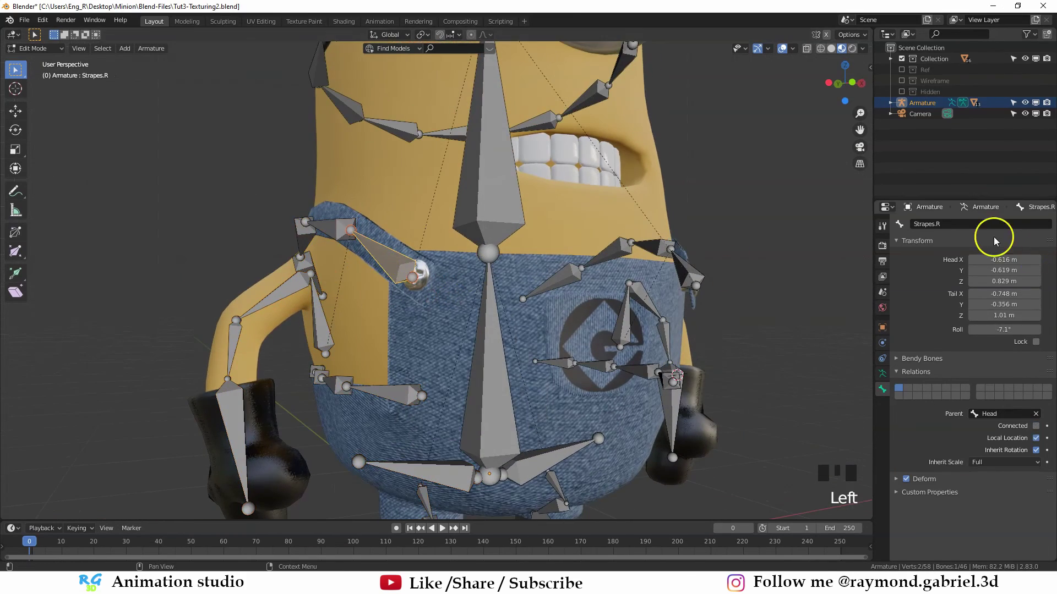
left_click(306, 299)
middle_click_drag(306, 299, 541, 283)
left_click(552, 278)
scroll(553, 278, "up", 2)
key("g")
left_click(502, 297)
key("g")
left_click(527, 288)
middle_click_drag(312, 257, 366, 252)
left_click(395, 273)
key("g")
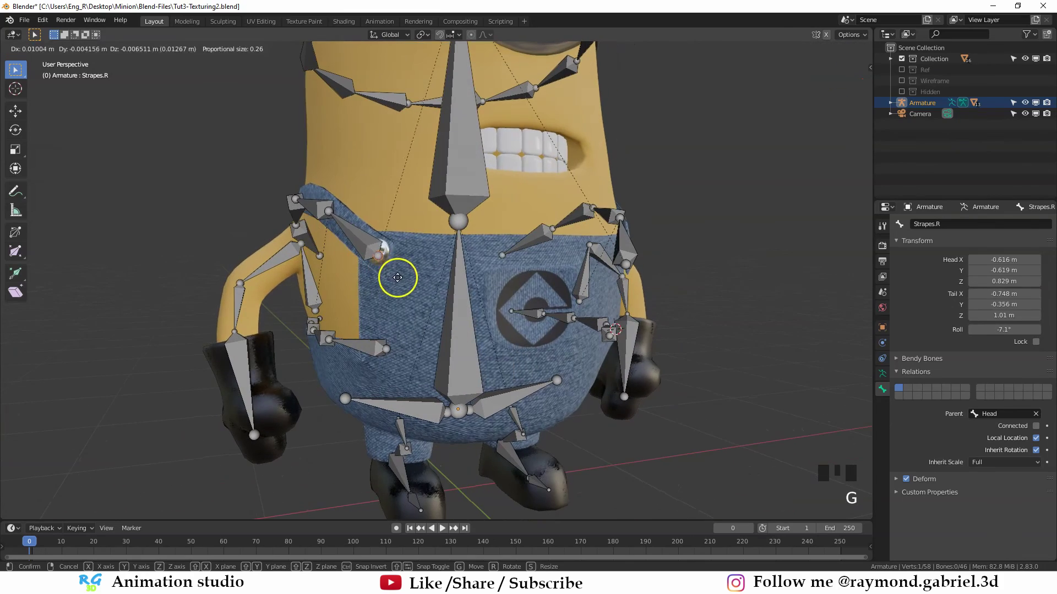
left_click(392, 270)
middle_click_drag(460, 282, 457, 286)
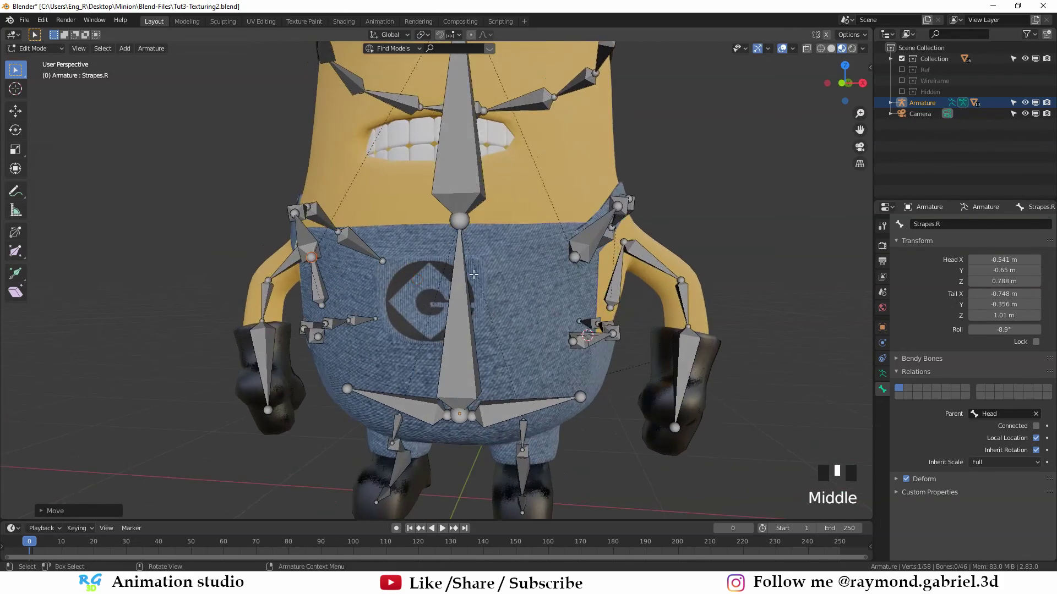
Step: In object mode, parent the overalls, body, gloves, shoes and goggle strap to the armature with automatic weights
scroll(456, 286, "down", 2)
key("ctrl+Tab")
left_click(452, 291)
scroll(492, 289, "down", 1)
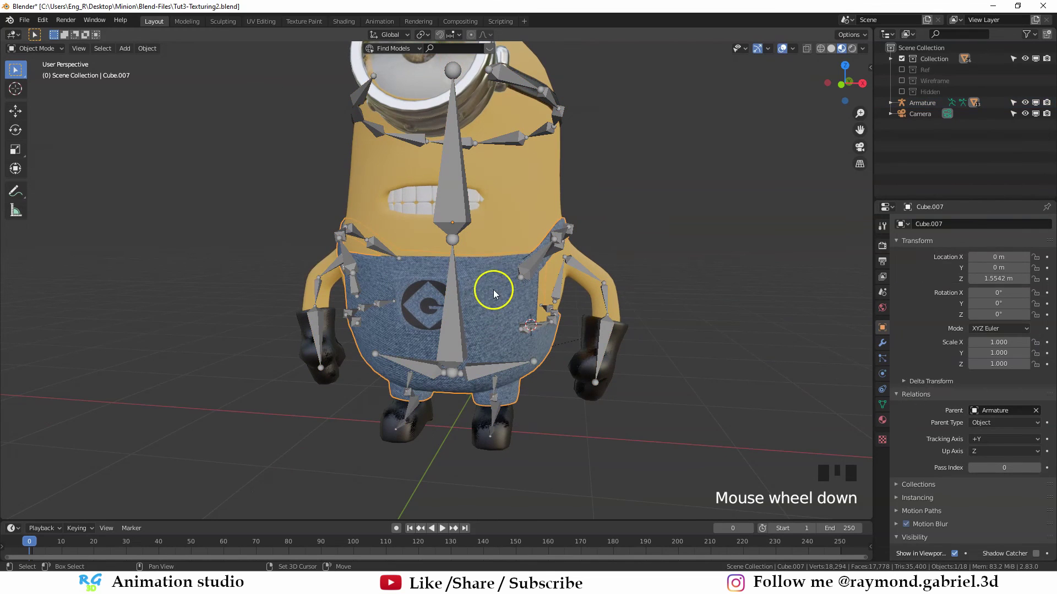
left_click(520, 189, "shift")
left_click(610, 388, "shift")
left_click(503, 450, "shift")
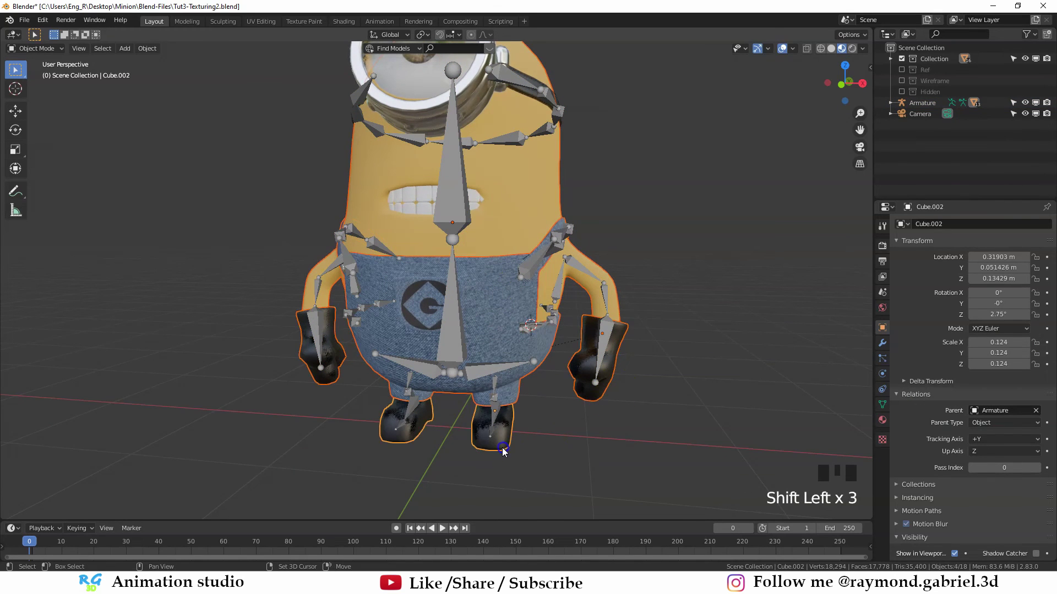
middle_click_drag(543, 172, 457, 181)
scroll(457, 220, "up", 3)
left_click(385, 234, "shift")
left_click(385, 234, "shift")
scroll(385, 234, "down", 3)
middle_click_drag(396, 231, 421, 352, "shift")
left_click(458, 193, "shift")
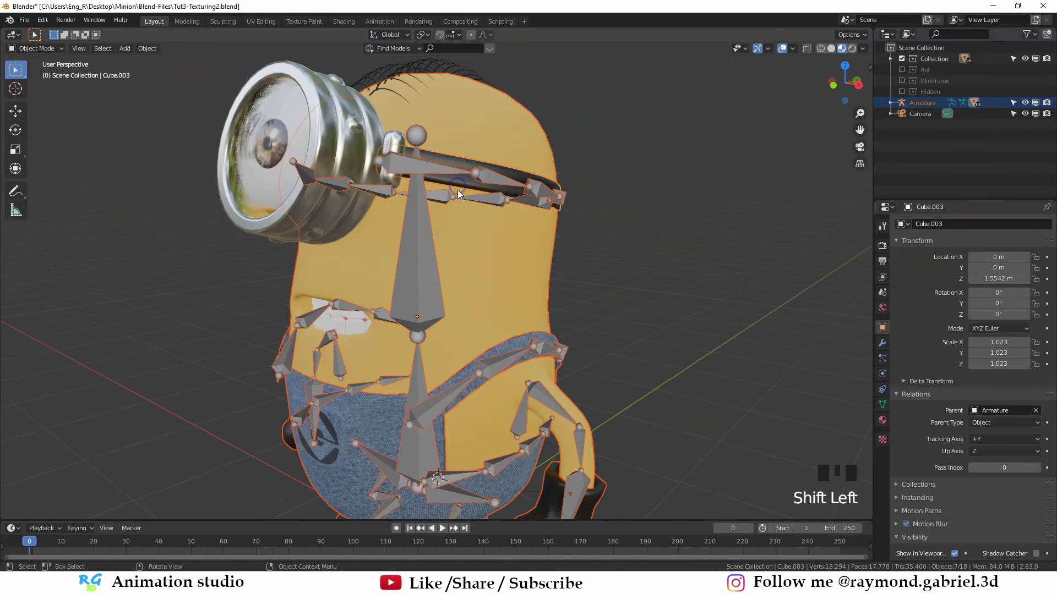
middle_click_drag(463, 300, 504, 286, "shift")
left_click(477, 281, "shift")
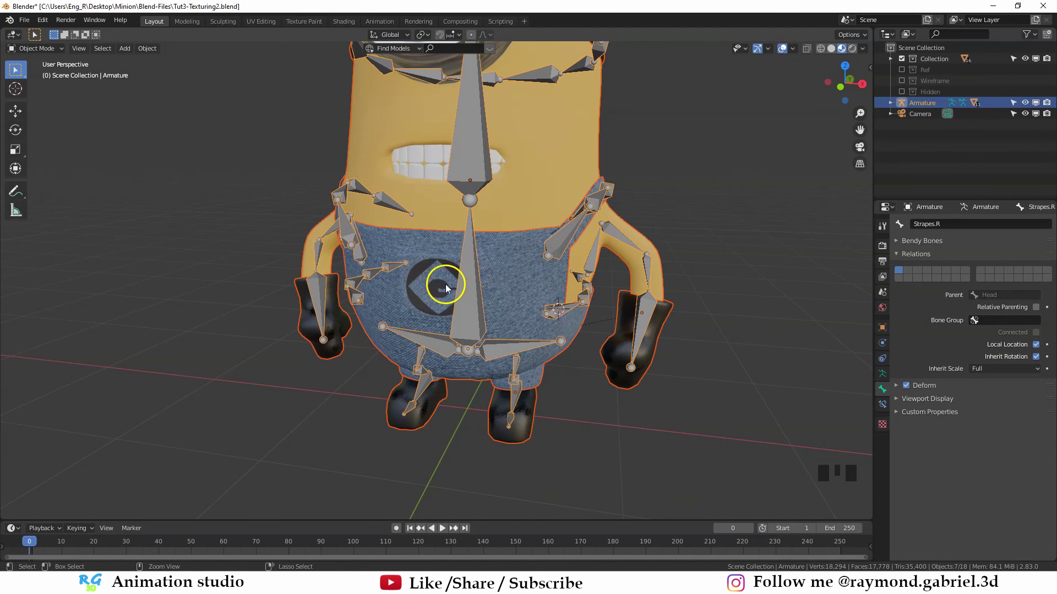
key("ctrl+p")
left_click(409, 285)
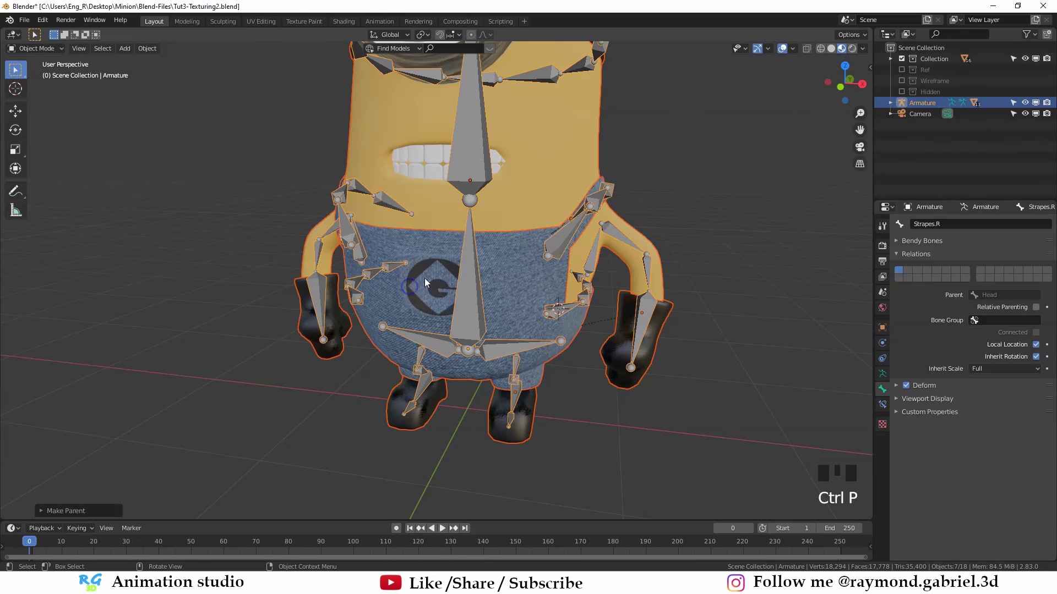
Step: Test-rotate the Head bone in pose mode to check the new binding, cancelling the rotation
key("KP_1")
scroll(454, 187, "down", 2)
left_click(453, 177)
key("ctrl+Tab")
left_click(452, 176)
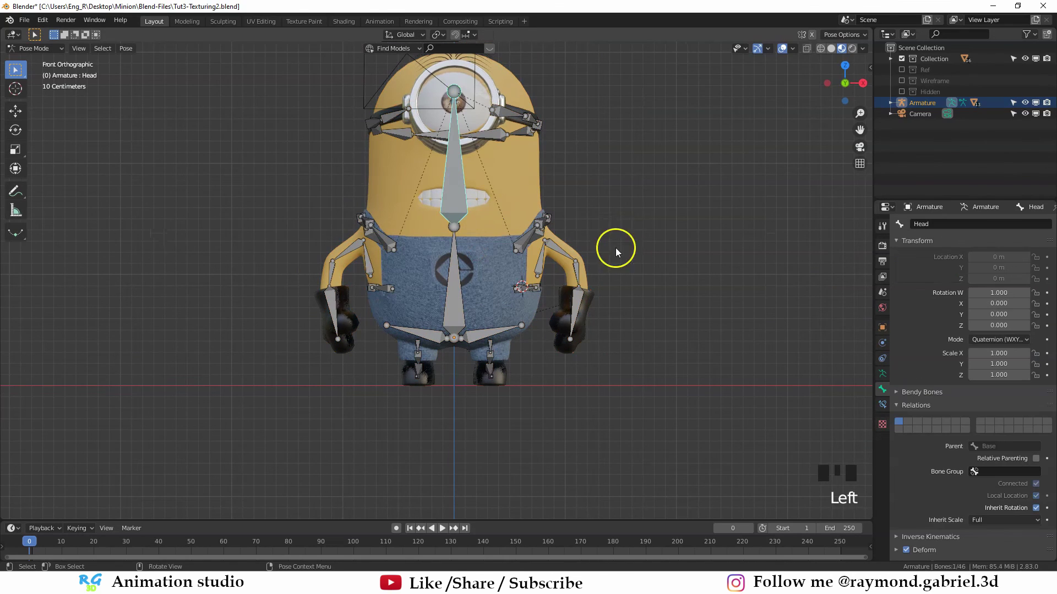
scroll(691, 259, "up", 1)
key("r")
right_click(695, 237)
middle_click_drag(692, 248, 678, 304)
Step: Test-rotate the left hand, arm and torso bones from the front and inspect the right arm bones, cancelling every rotation
key("KP_1")
scroll(661, 319, "down", 1)
left_click(556, 364)
key("r")
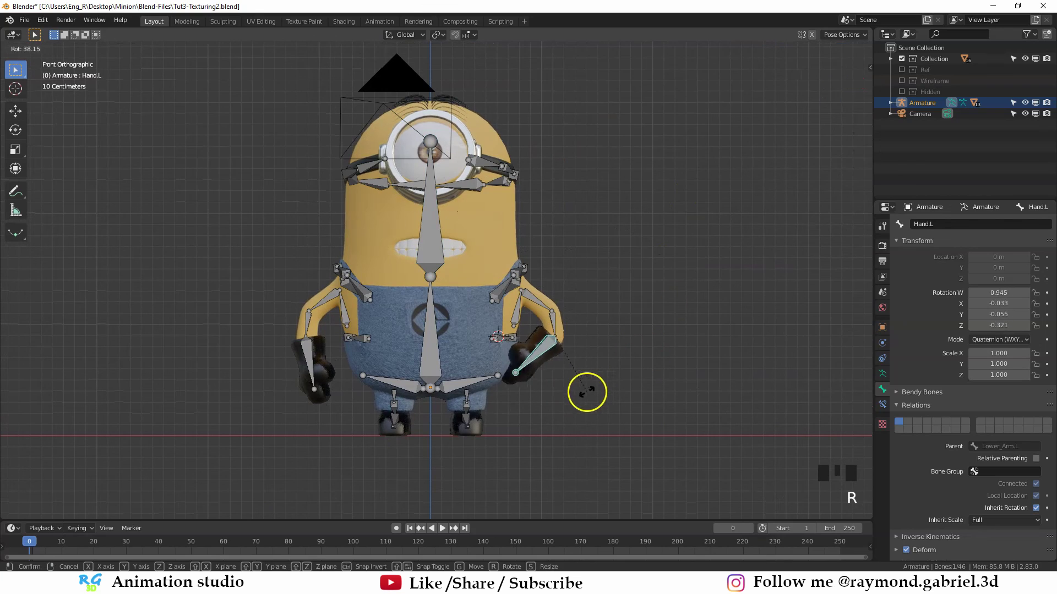
right_click(587, 385)
left_click(539, 301)
key("r")
right_click(603, 308)
left_click(432, 342)
key("r")
right_click(595, 302)
left_click(326, 303)
right_click(539, 264)
left_click(312, 330)
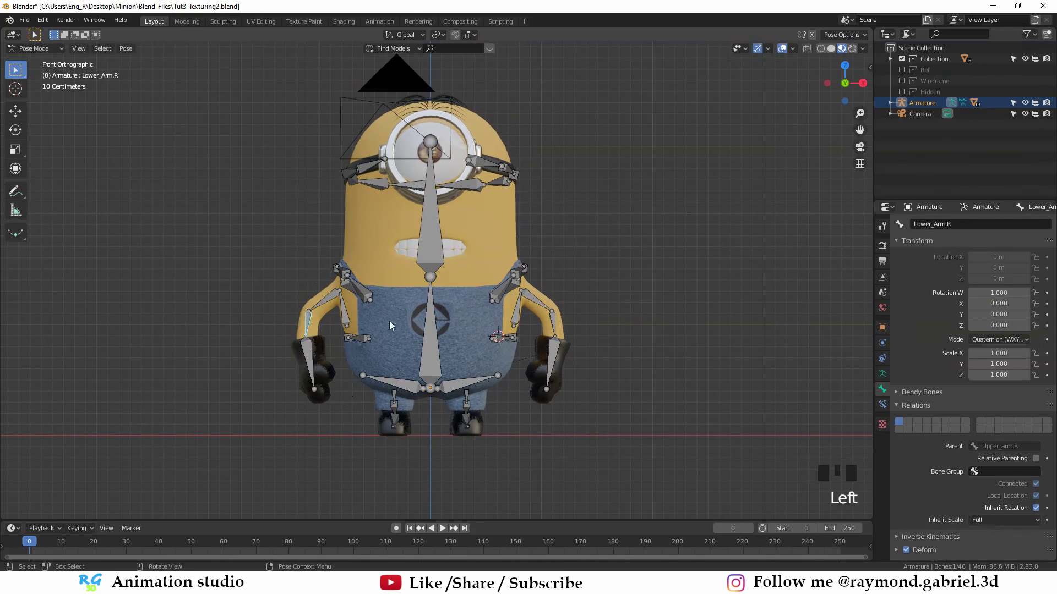
Step: Test-rotate the Head bone again, freely and about Z, to check how the mouth area follows, cancelling the rotations
left_click(432, 243)
key("r")
right_click(633, 273)
scroll(641, 253, "up", 3)
key("r")
key("z")
right_click(666, 201)
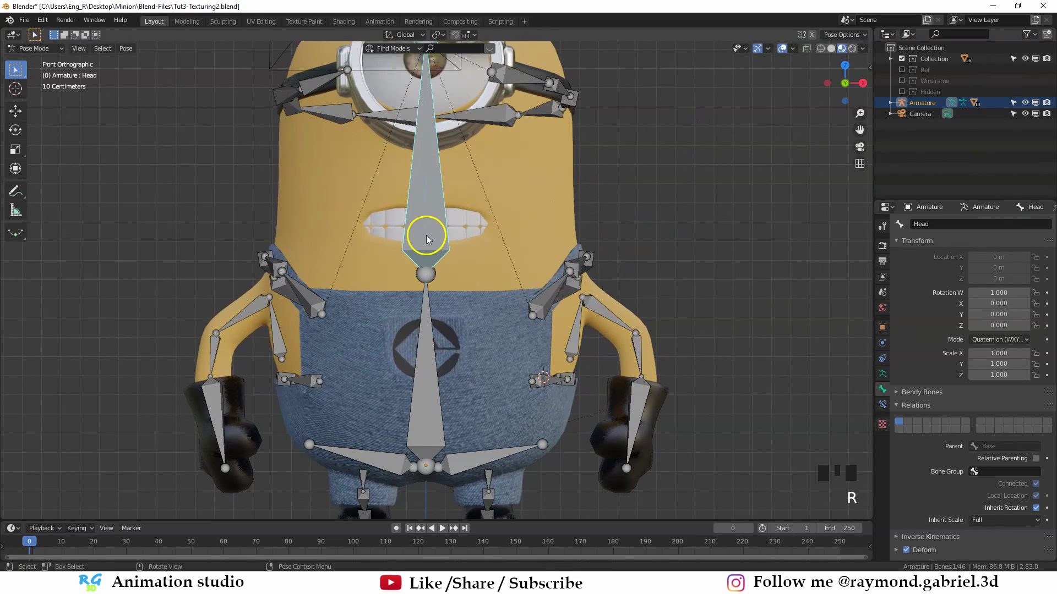
Step: Select the teeth meshes in object mode and parent them to the armature's Head bone
middle_click_drag(424, 236, 460, 271)
scroll(464, 252, "up", 2)
left_click(463, 242)
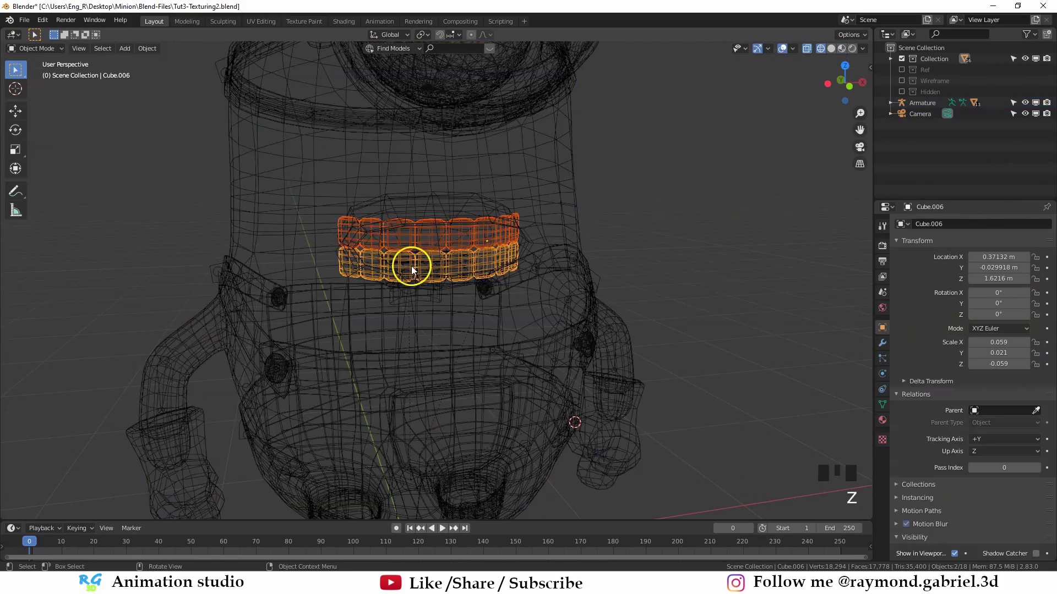
middle_click_drag(410, 266, 337, 275)
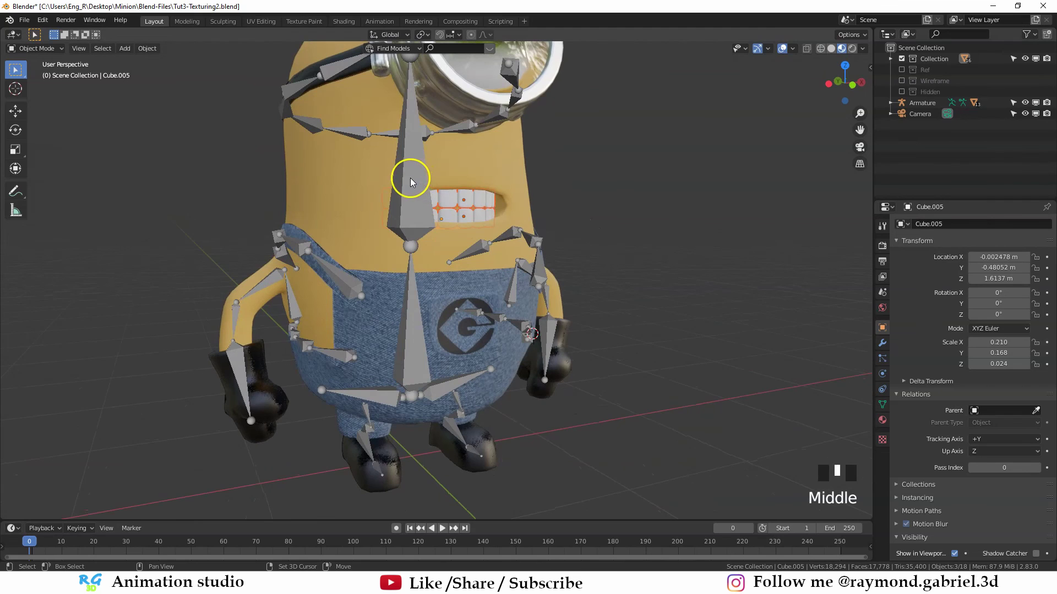
left_click(410, 175, "shift")
scroll(412, 185, "down", 2)
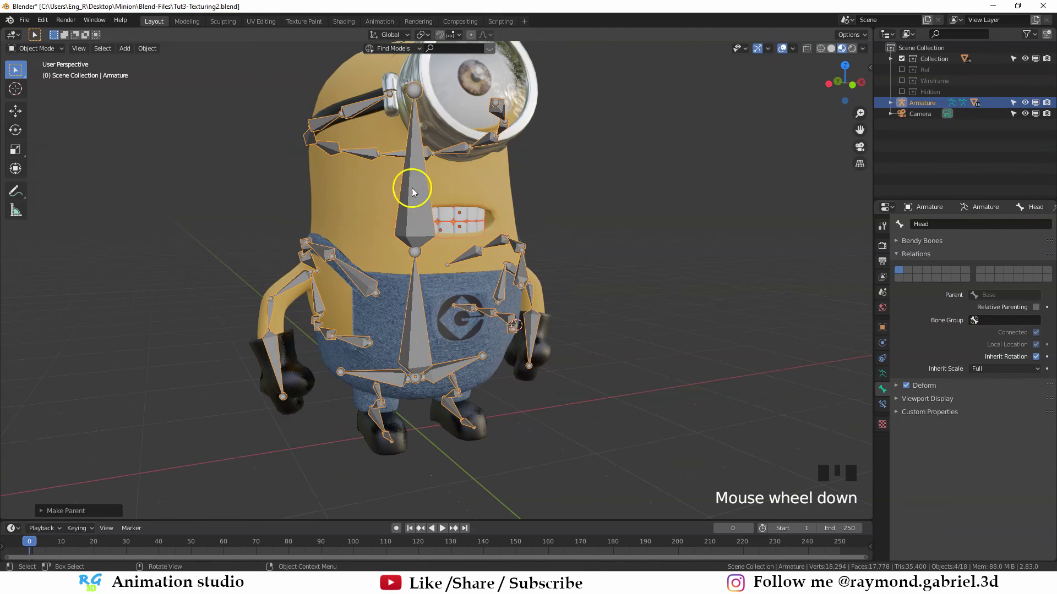
Step: Test-rotate the Head bone about Z in pose mode from the front to check that the teeth follow
key("ctrl+Tab")
key("KP_1")
key("r")
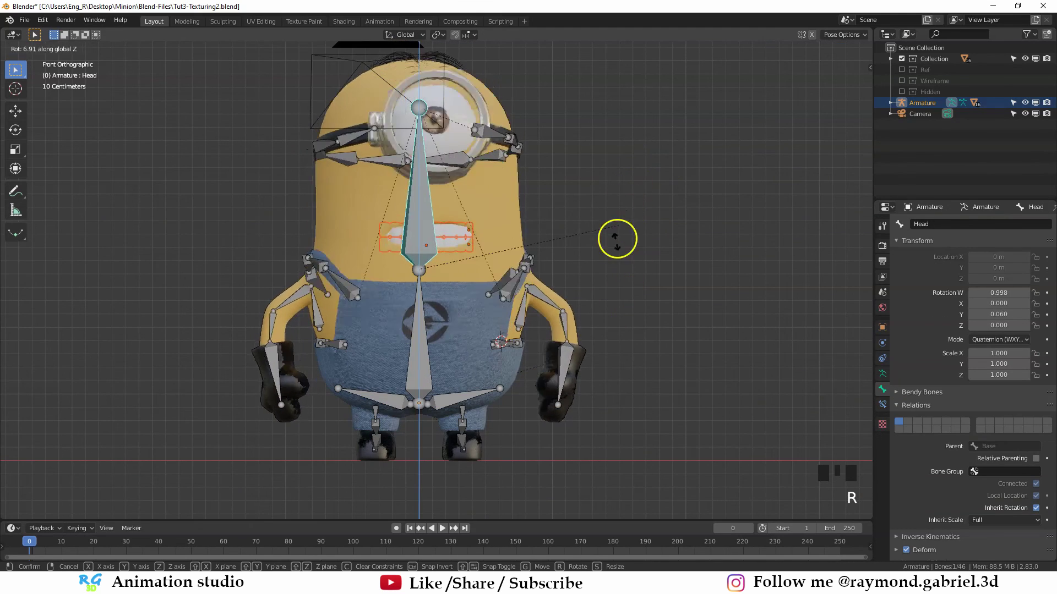